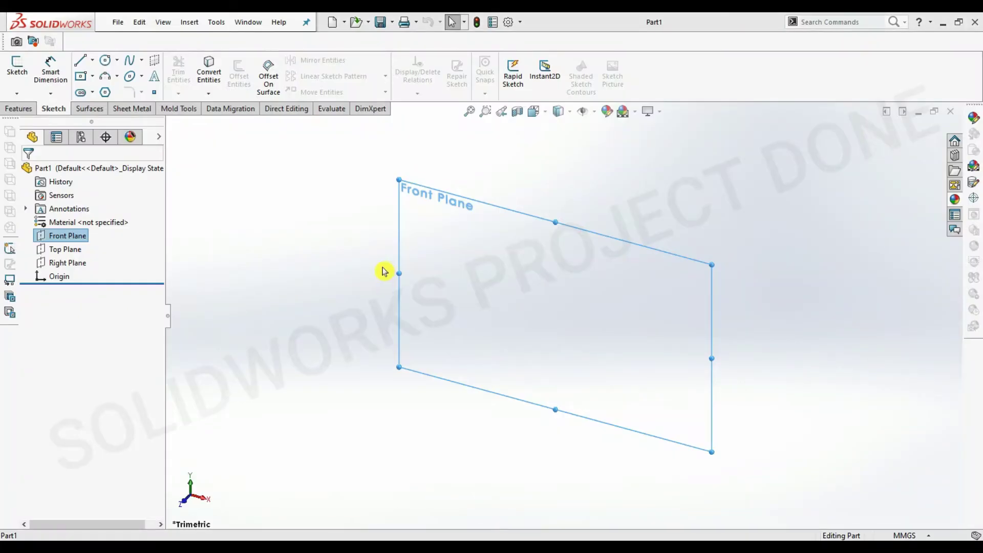
Step: Start Sketch1 on the Front Plane, ready to draw a center rectangle
click(80, 236)
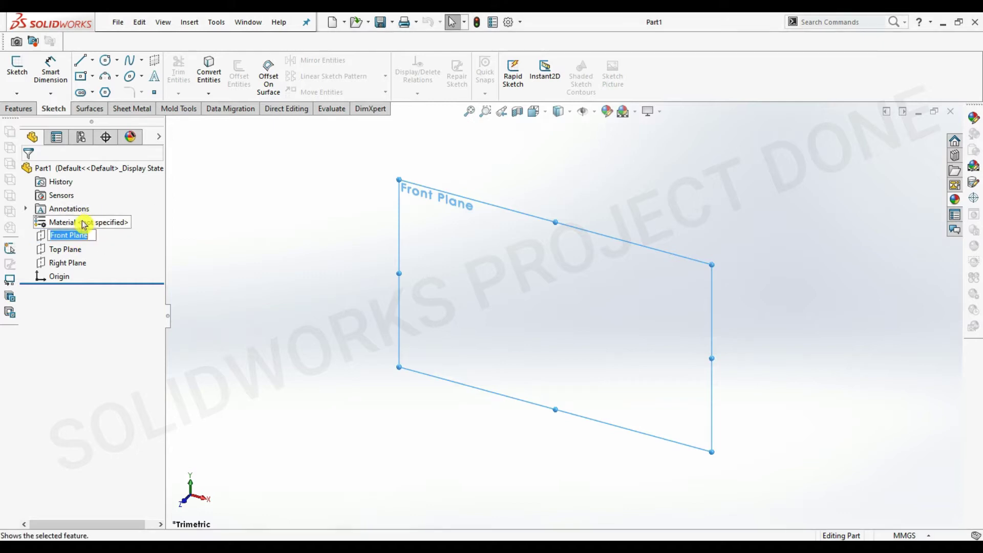
click(43, 240)
click(65, 213)
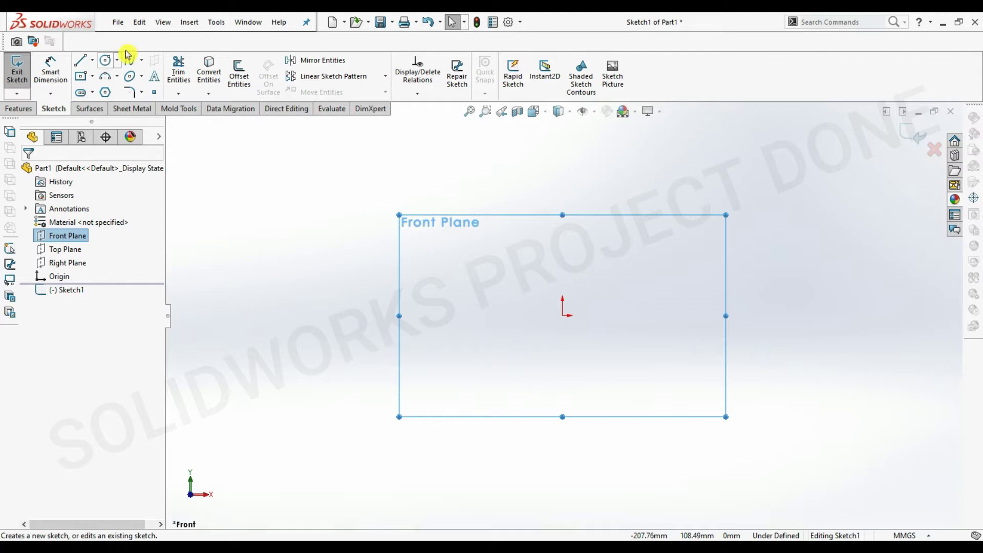
click(93, 78)
Step: Draw a 35 cm wide by 28 cm tall center rectangle on the origin
click(105, 106)
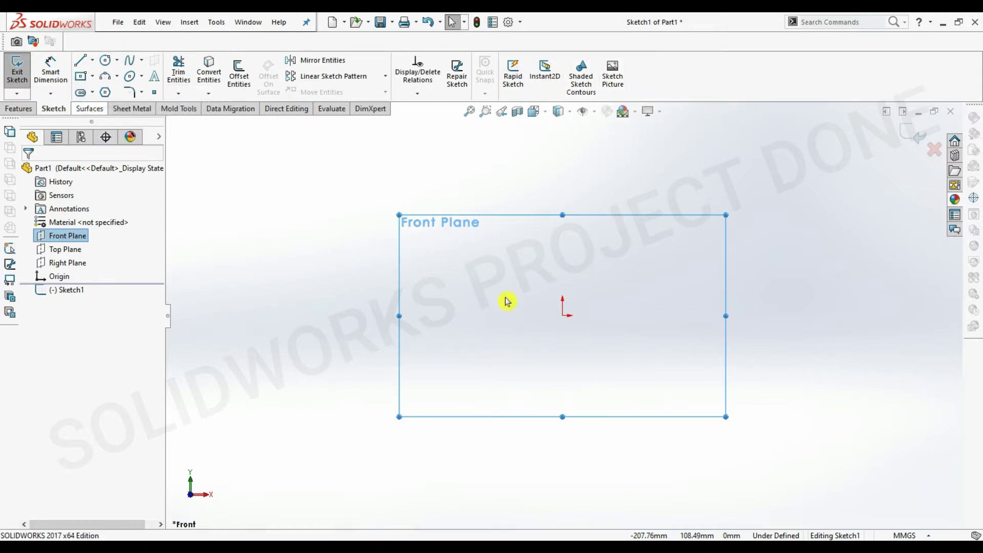
click(683, 370)
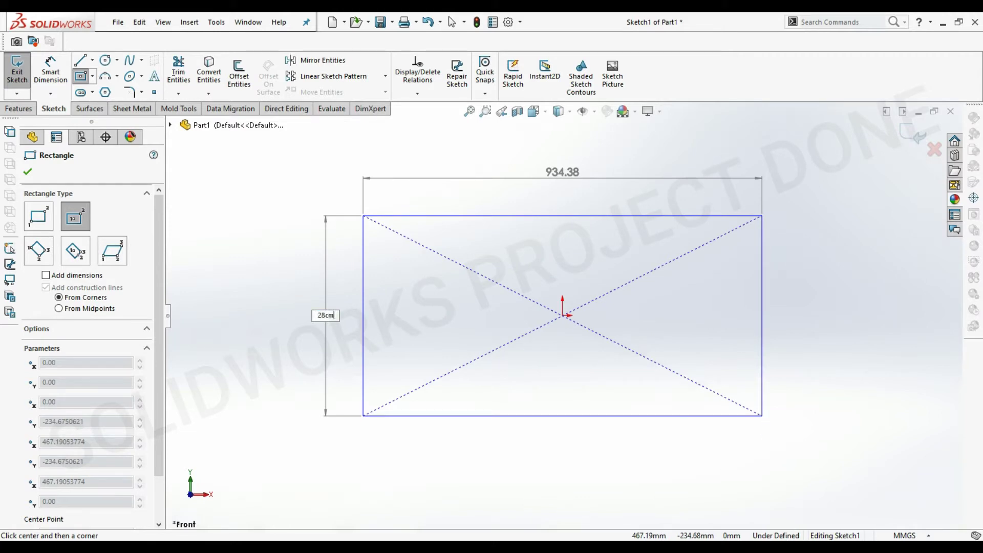
key(Return)
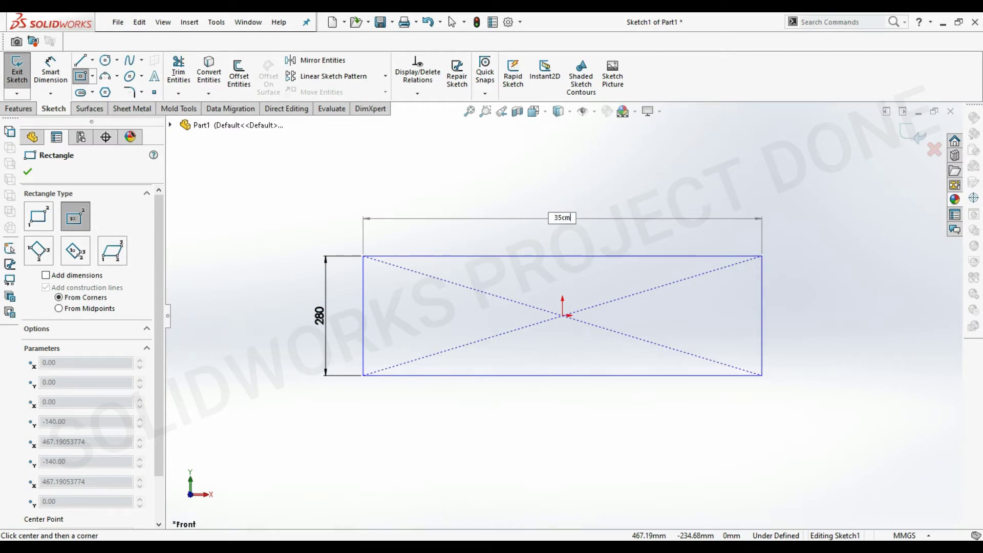
key(Return)
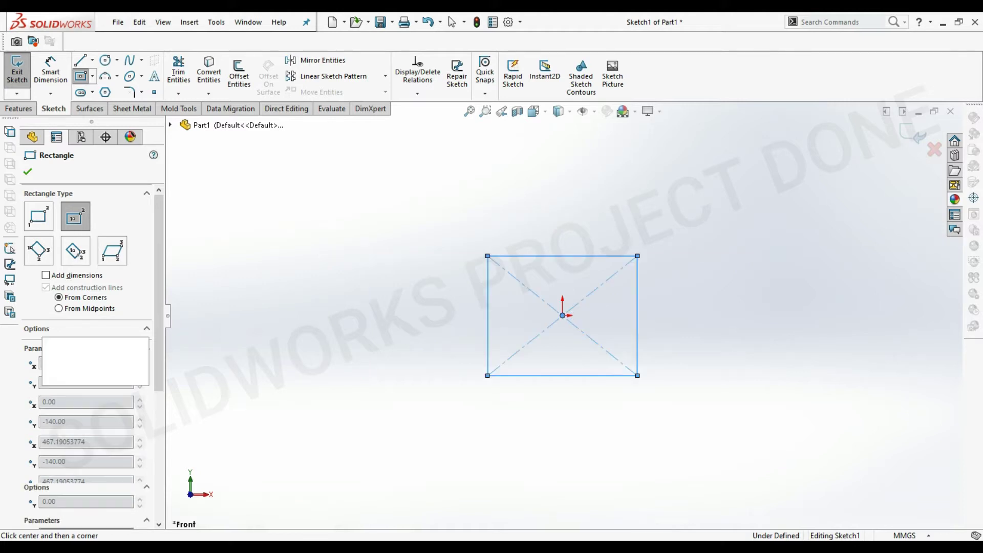
scroll(634, 363, down, 1)
scroll(631, 342, down, 2)
key(Escape)
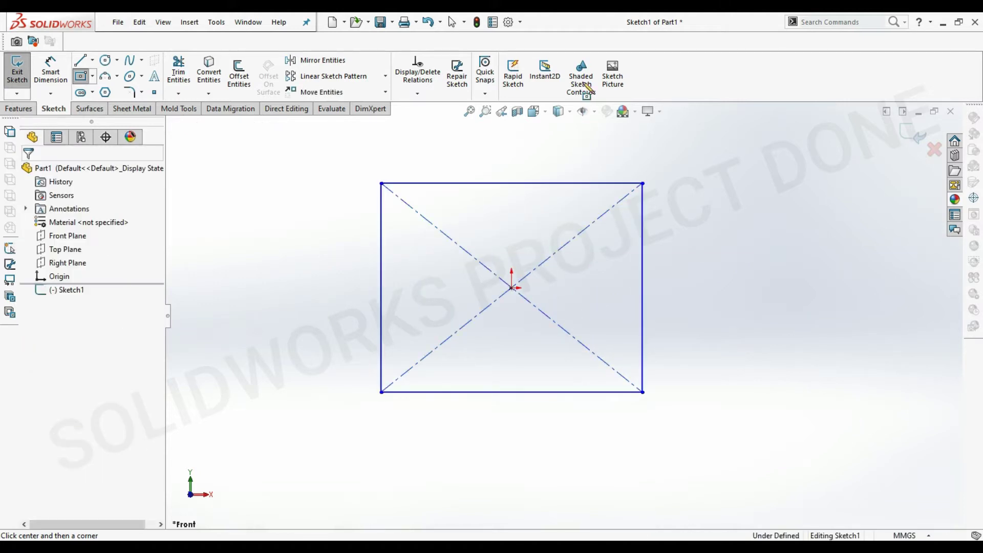
Step: Insert the cat-and-mouse image from Downloads into Sketch1 as a sketch picture
click(583, 85)
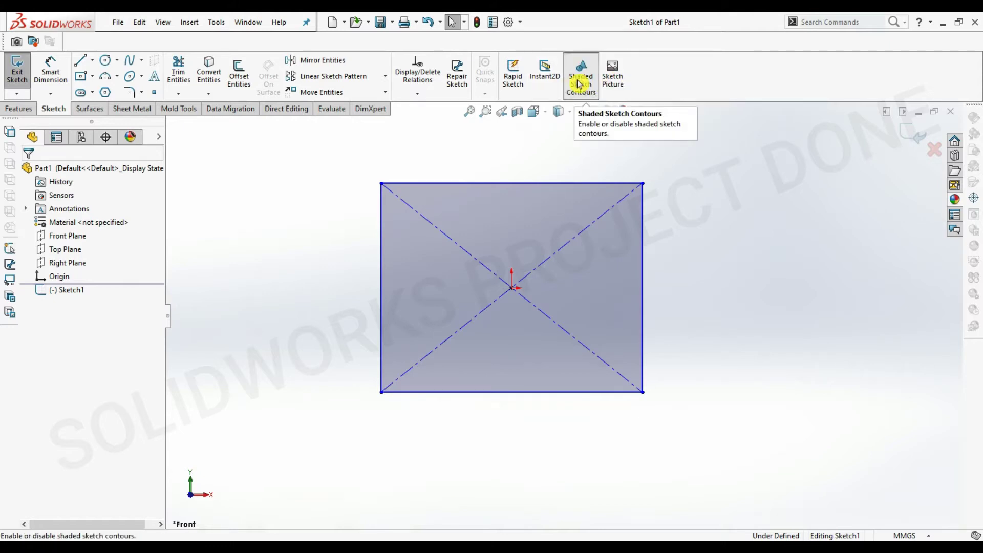
click(580, 83)
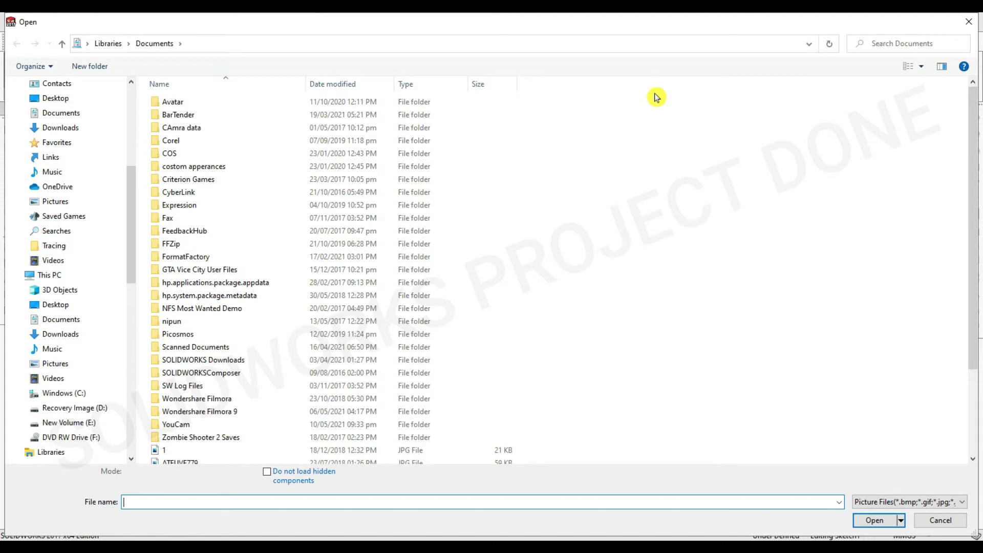
click(67, 129)
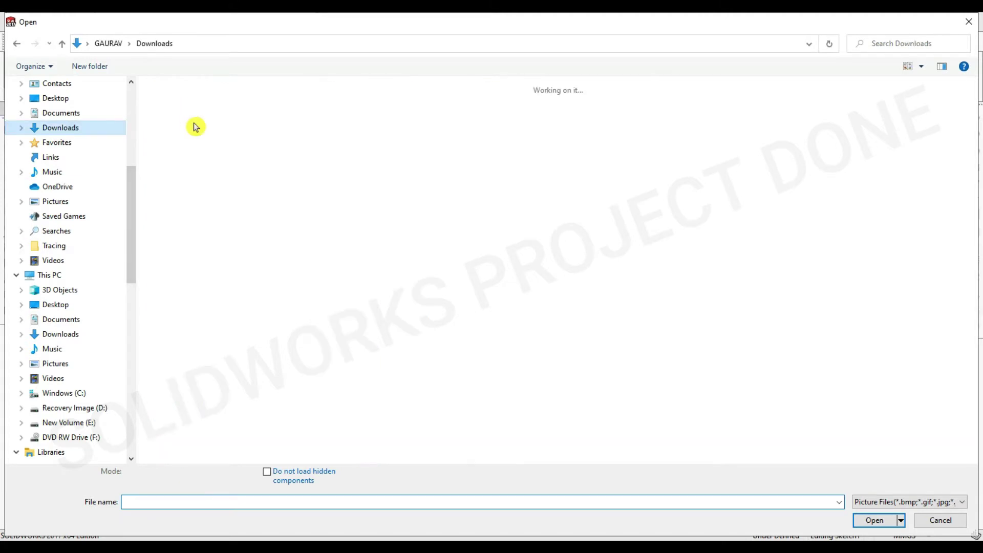
double_click(168, 121)
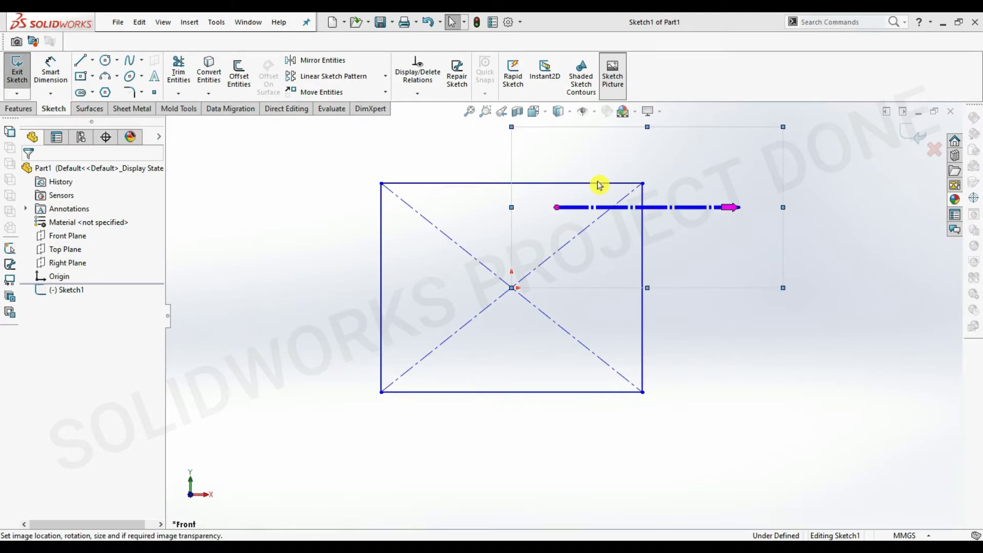
Step: Move the picture onto the rectangle and scale it to about 367.6 × 217.1 mm
mouse_move(561, 257)
mouse_down()
mouse_move(428, 347)
mouse_move(430, 374)
mouse_move(457, 381)
mouse_up()
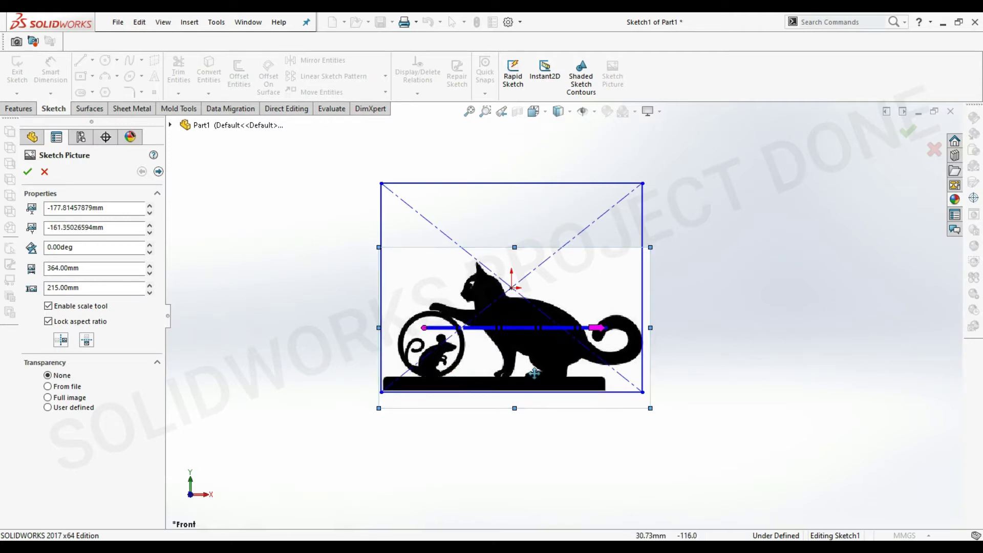
scroll(550, 331, up, 2)
scroll(544, 324, down, 3)
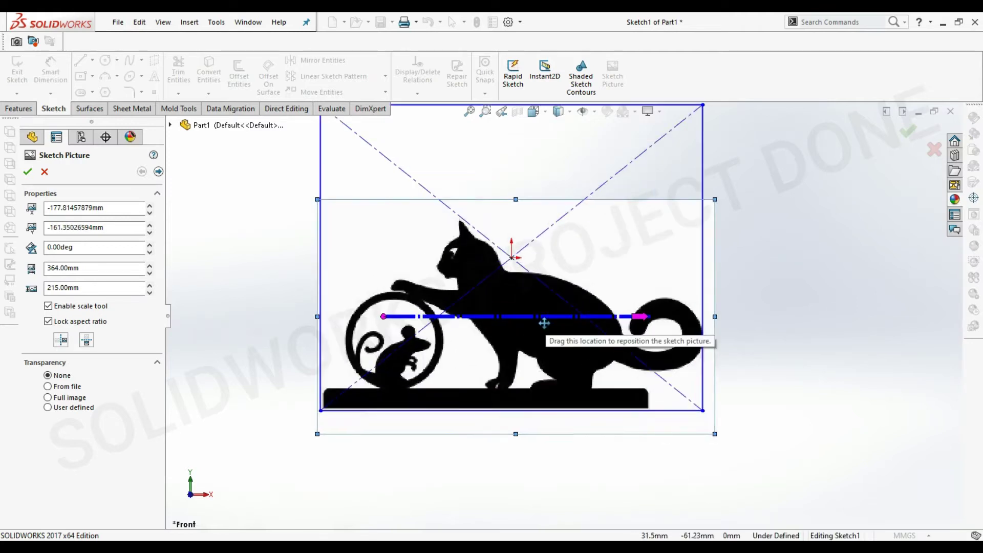
scroll(529, 287, down, 2)
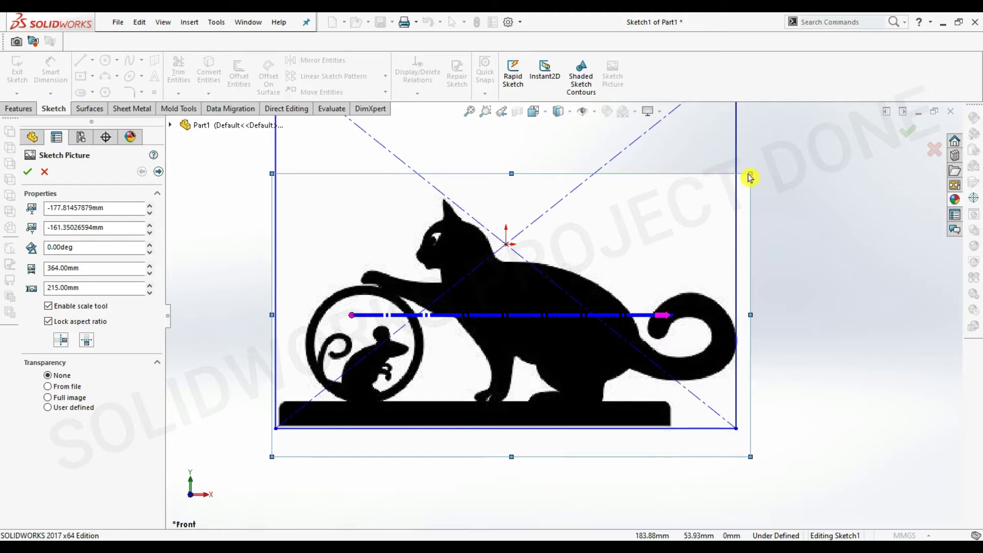
drag(750, 175, 752, 172)
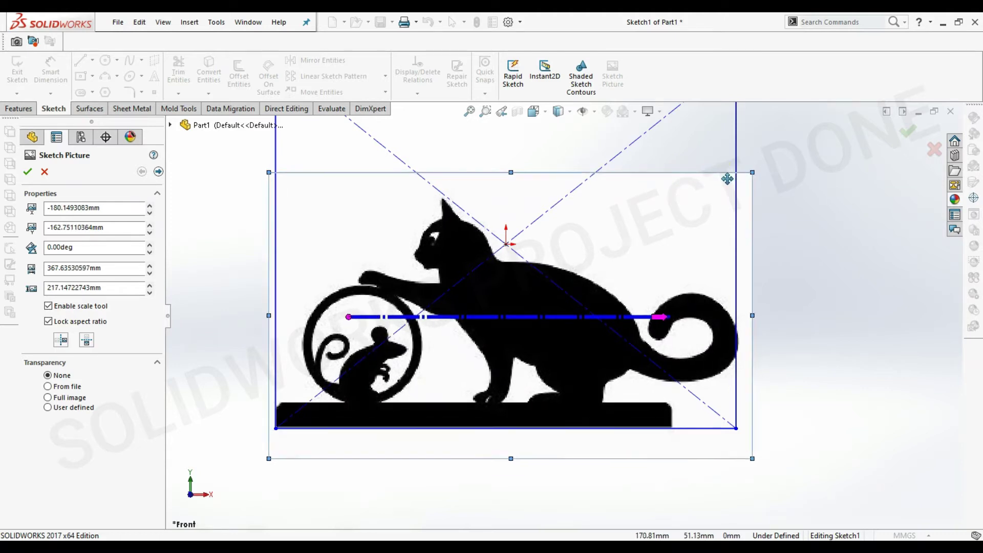
click(27, 173)
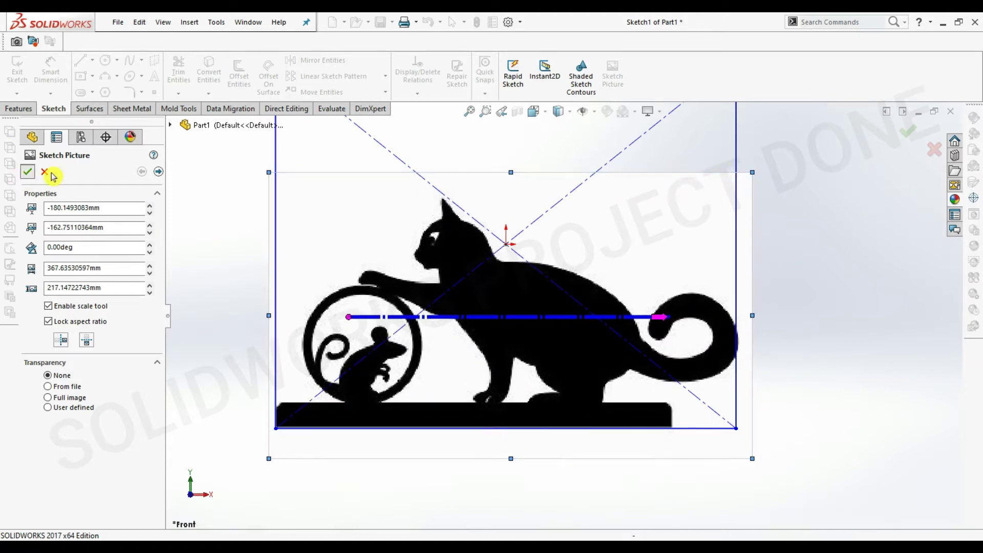
scroll(687, 288, up, 1)
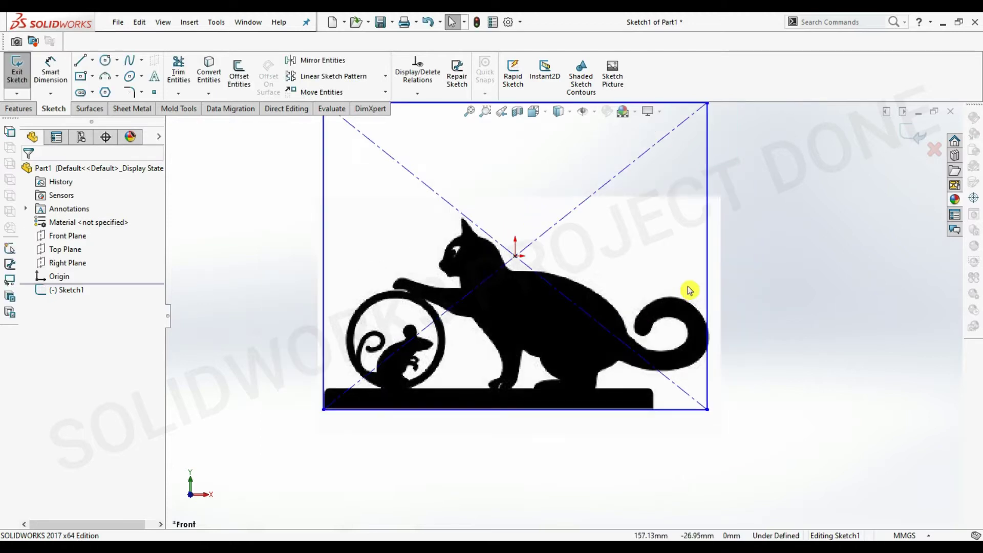
scroll(689, 287, up, 1)
scroll(689, 287, down, 1)
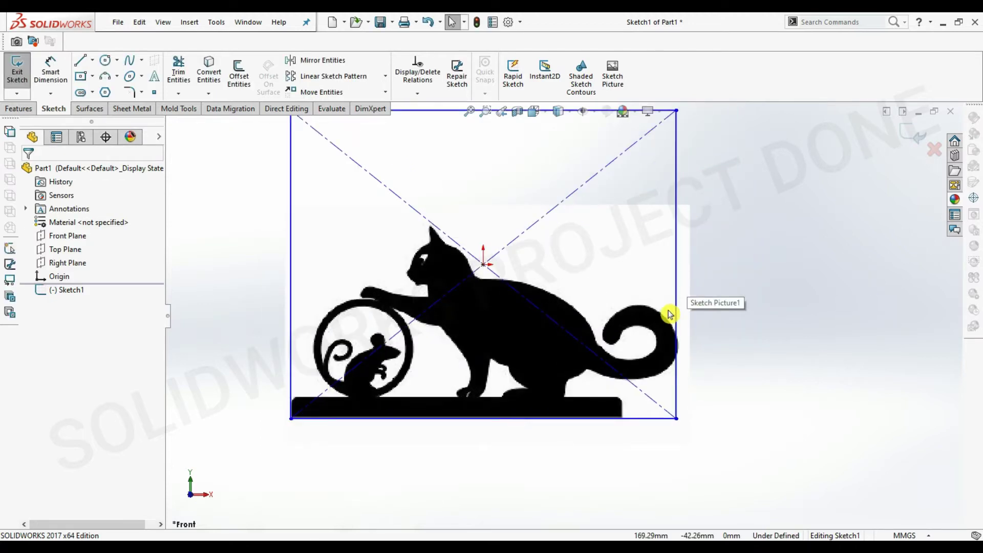
Step: Trim away the rectangle's edges and diagonals in two passes, leaving only the picture
key(t)
mouse_move(582, 179)
mouse_down()
mouse_move(211, 217)
mouse_move(591, 167)
mouse_up()
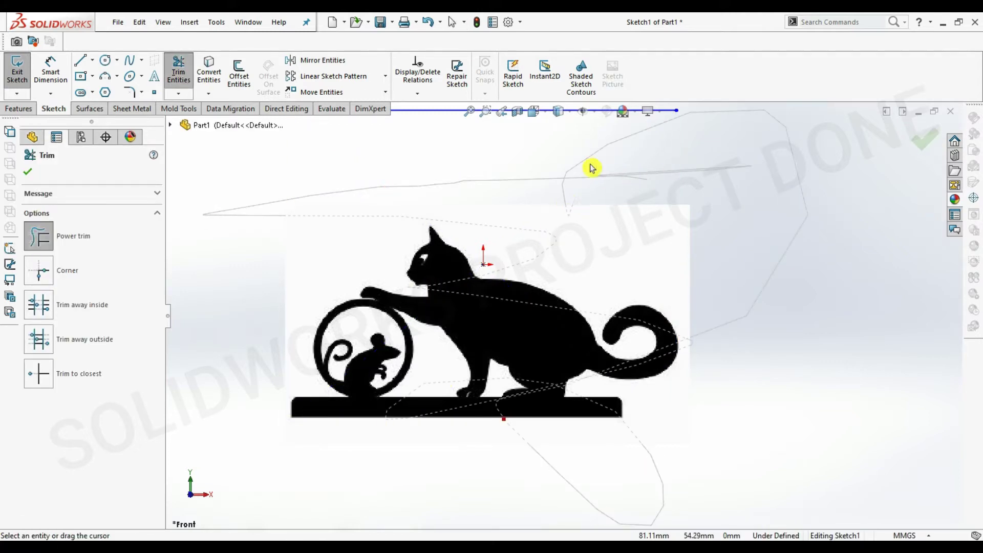
scroll(595, 185, up, 2)
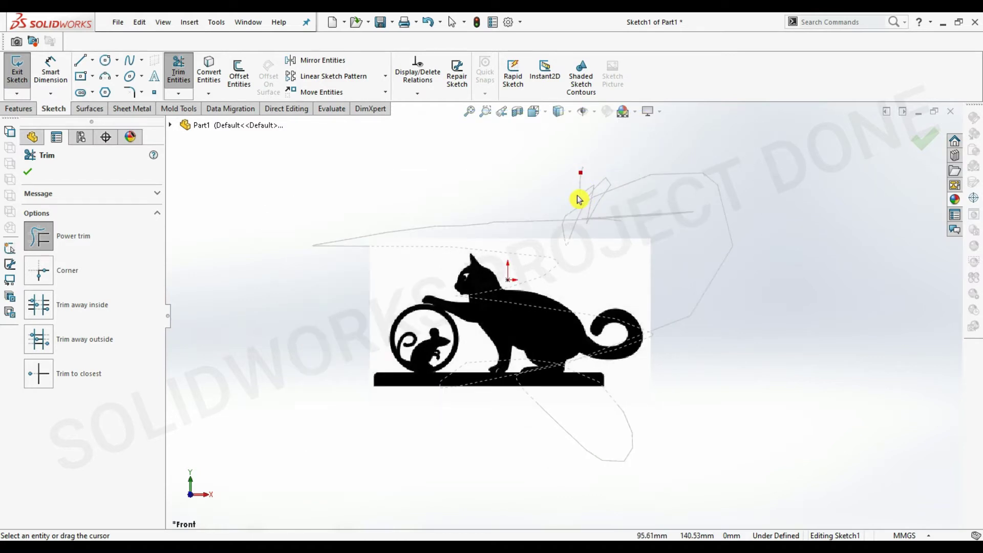
click(27, 172)
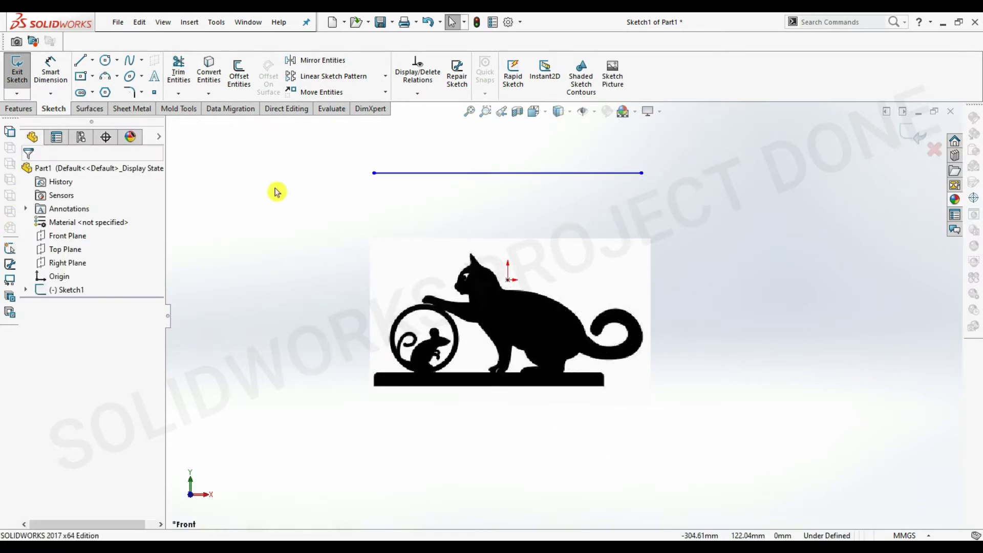
click(179, 69)
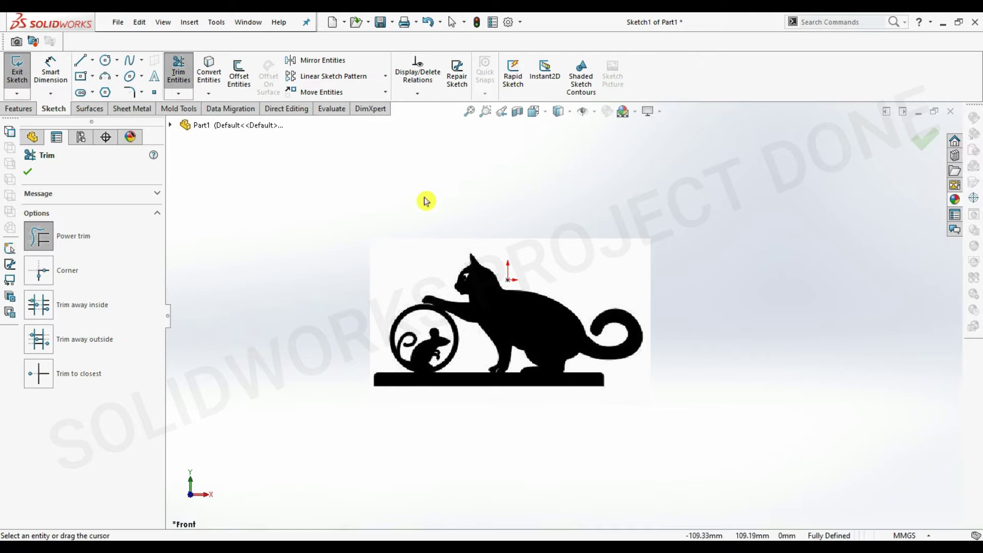
click(28, 174)
Step: Trace the picture's black base bar with a closed outline of straight lines
click(413, 239)
key(f)
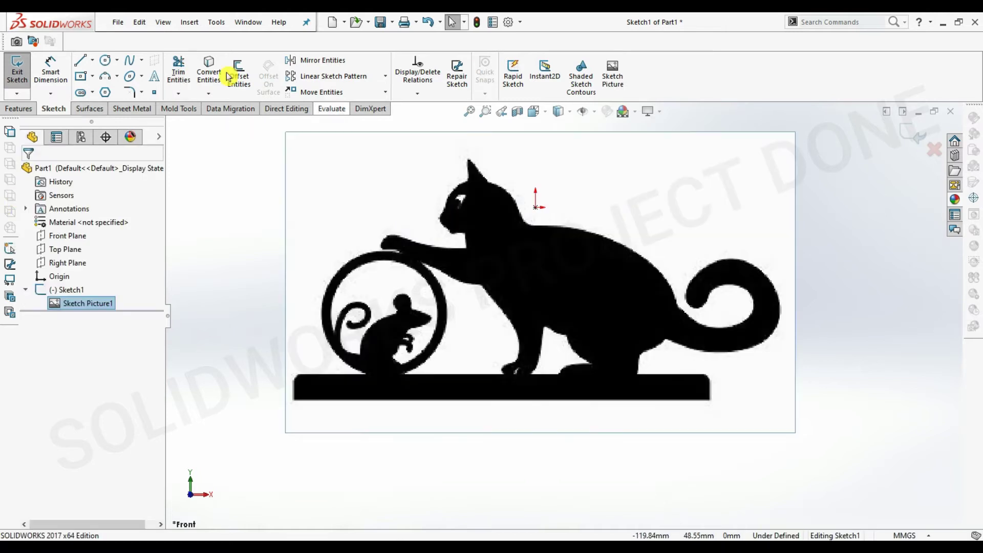
click(80, 60)
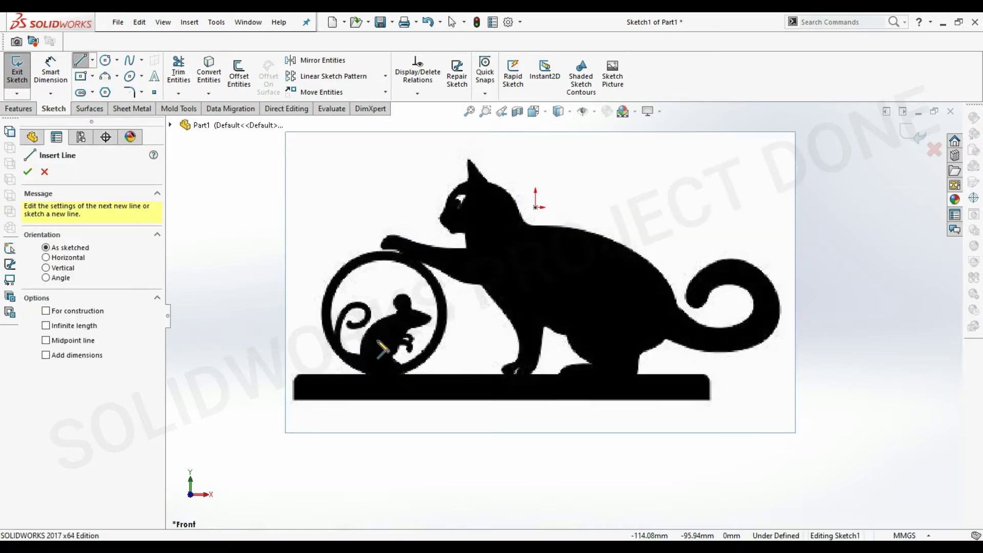
scroll(317, 409, down, 3)
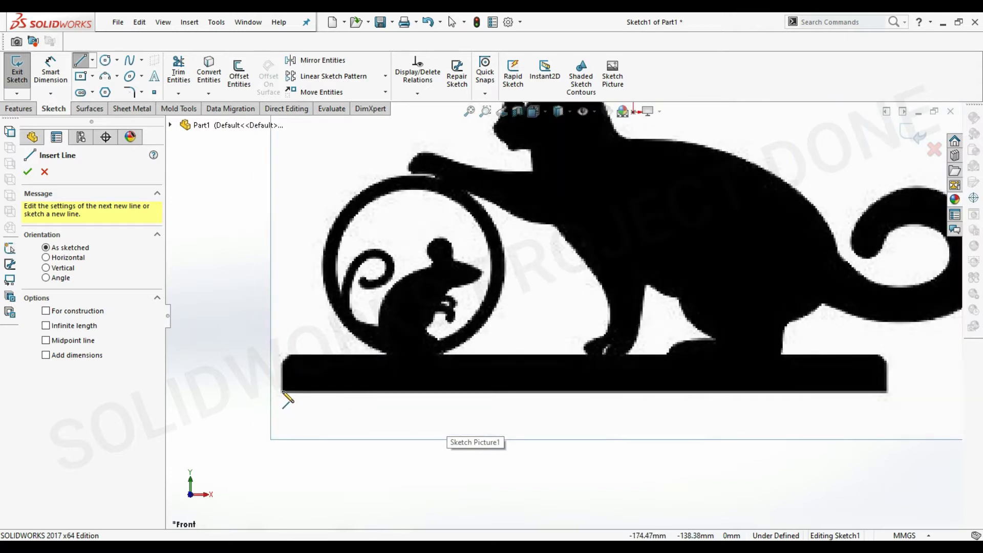
click(283, 392)
click(887, 391)
click(887, 354)
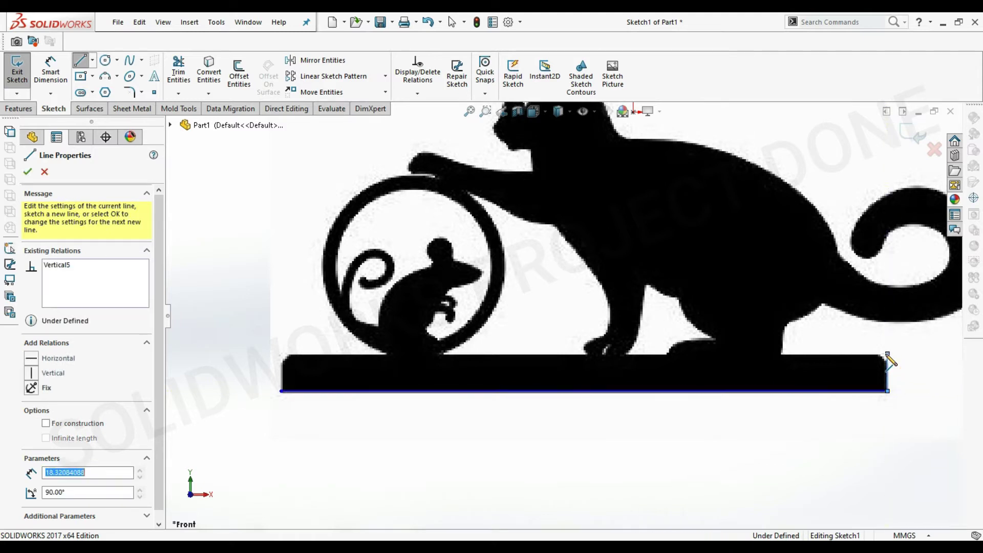
click(780, 353)
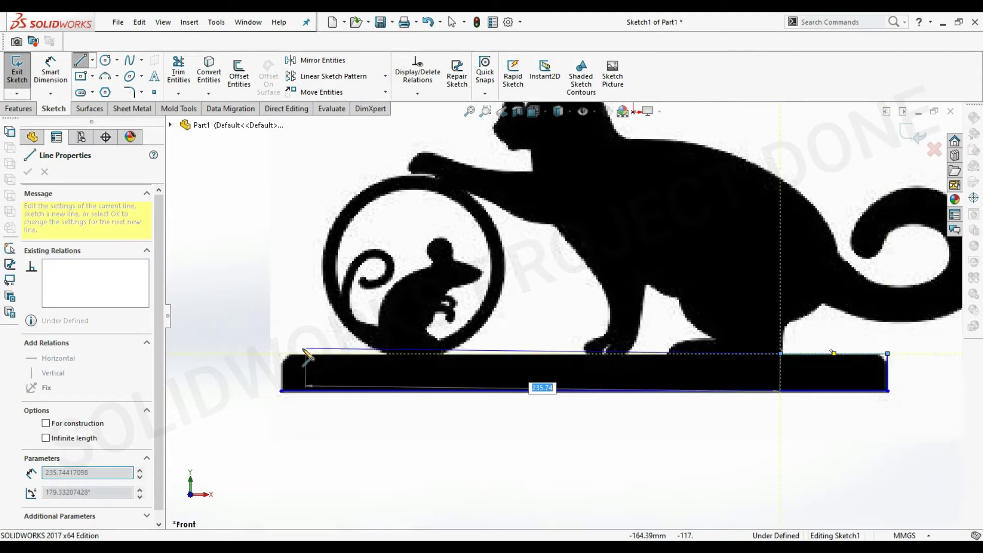
click(282, 354)
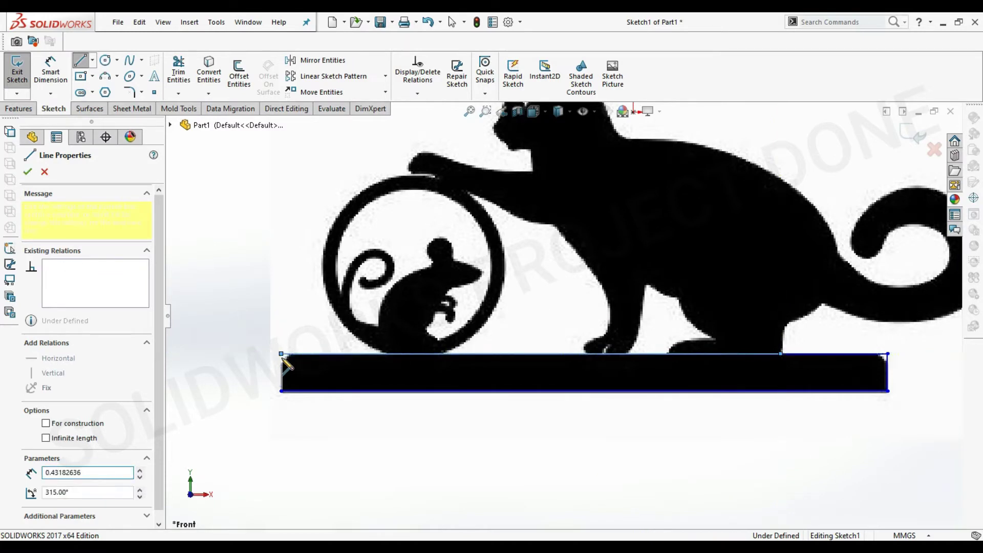
click(281, 392)
right_click(250, 242)
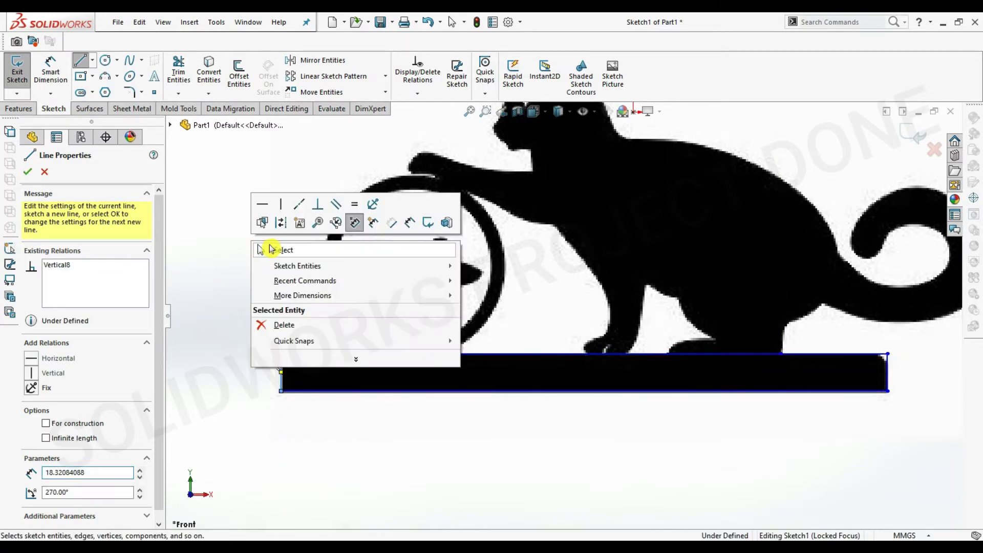
click(271, 247)
Step: Trace the mouse's ring with a circle of about 45.2 mm radius
right_drag(386, 211, 429, 264)
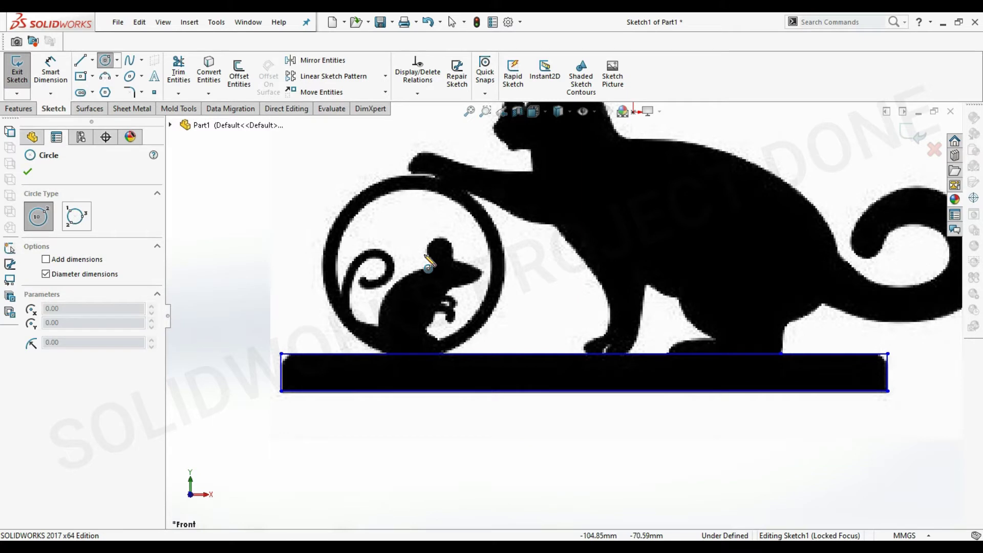
click(413, 266)
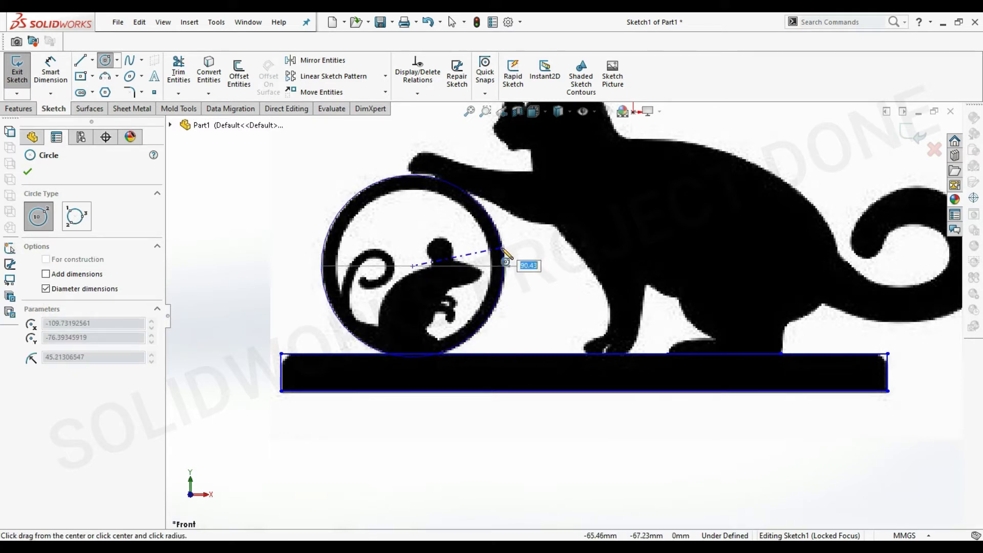
click(502, 251)
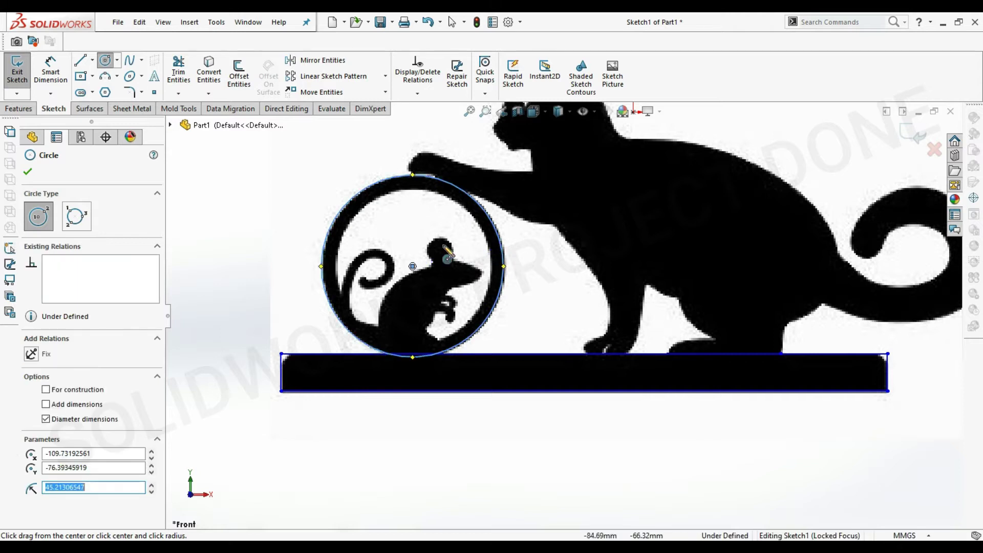
Step: Offset the traced circle 6 mm inward
click(239, 72)
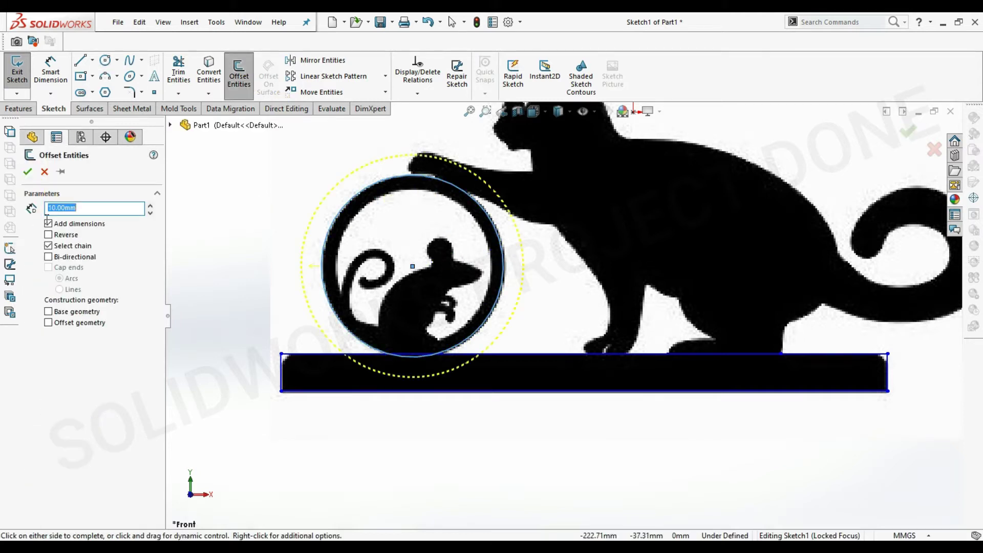
click(50, 236)
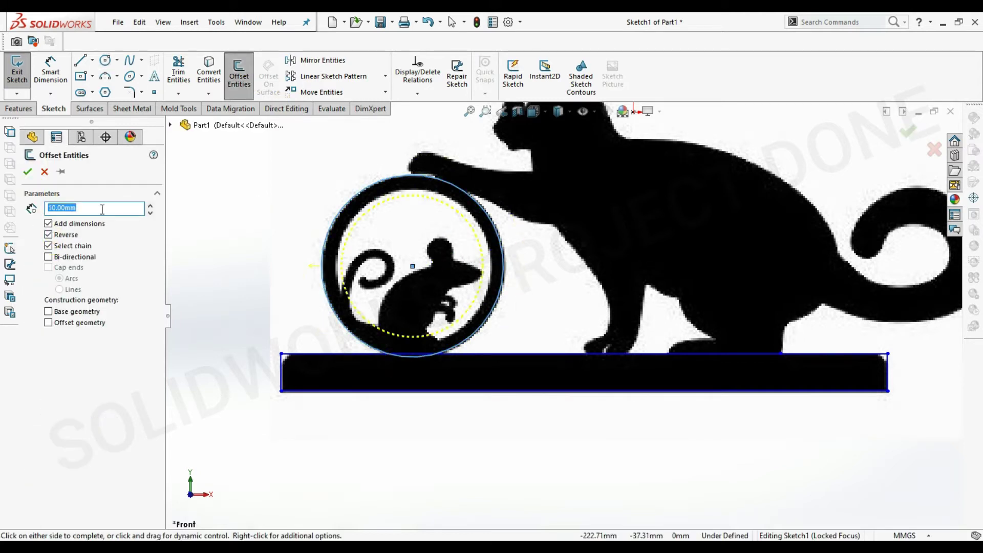
text(6)
key(Return)
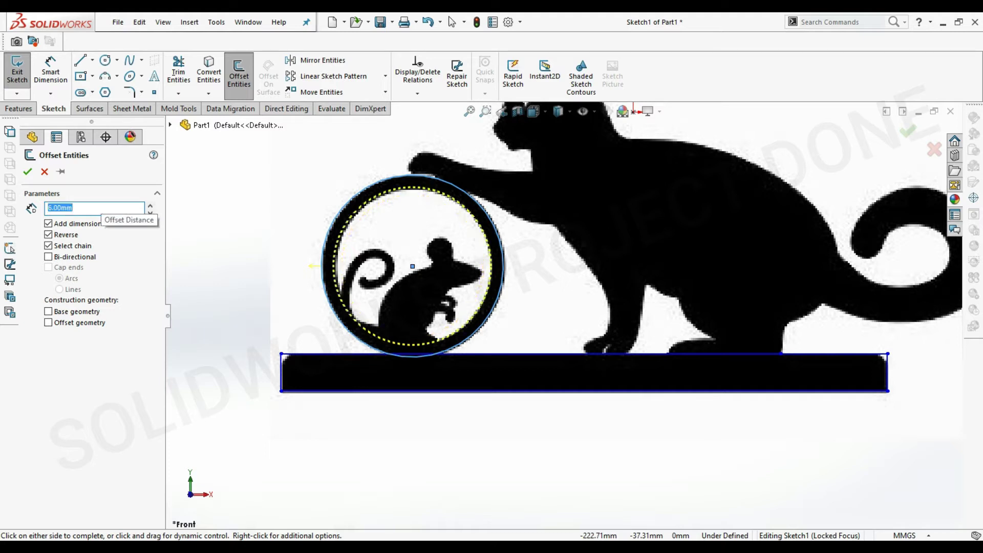
key(Return)
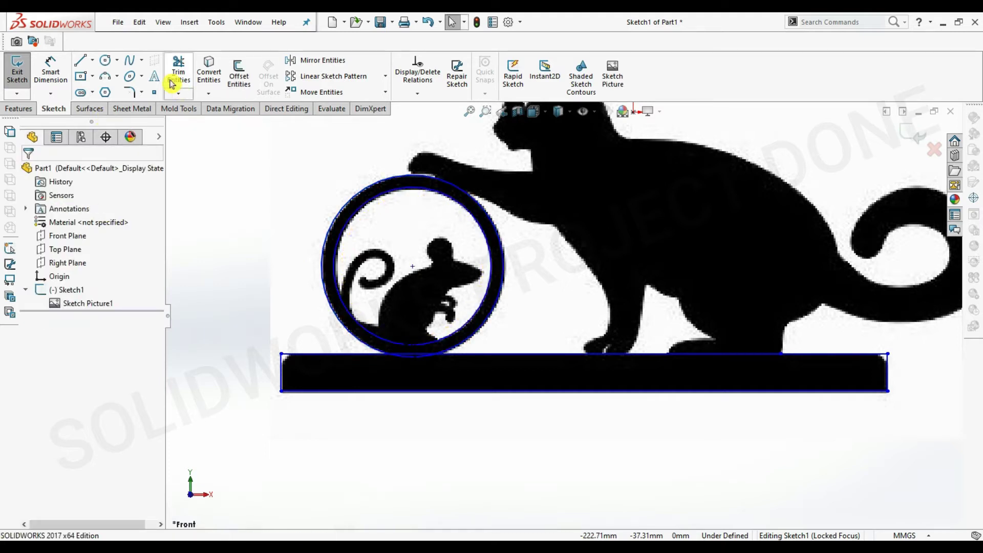
Step: Trace the mouse's outline with a spline
click(129, 62)
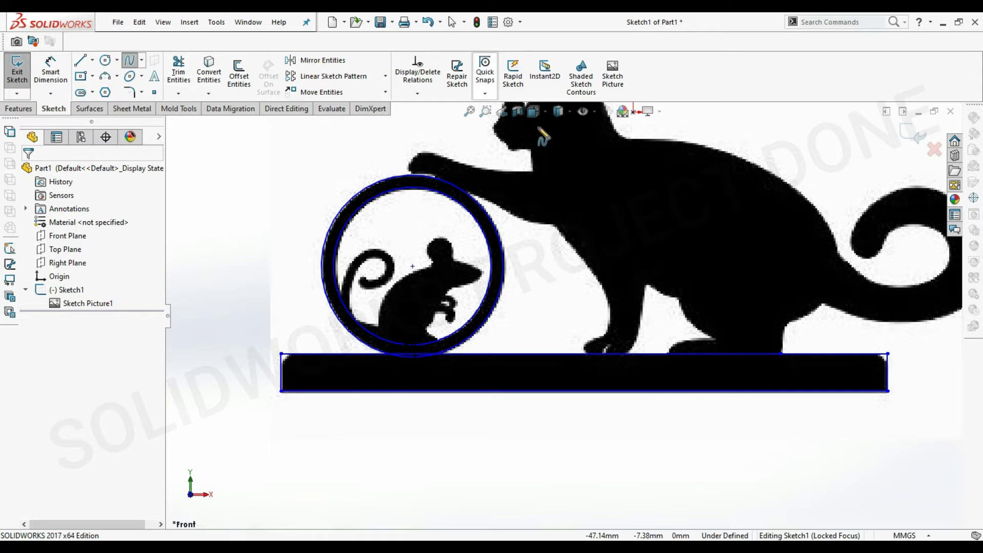
scroll(461, 358, up, 2)
scroll(434, 287, down, 4)
scroll(424, 215, down, 1)
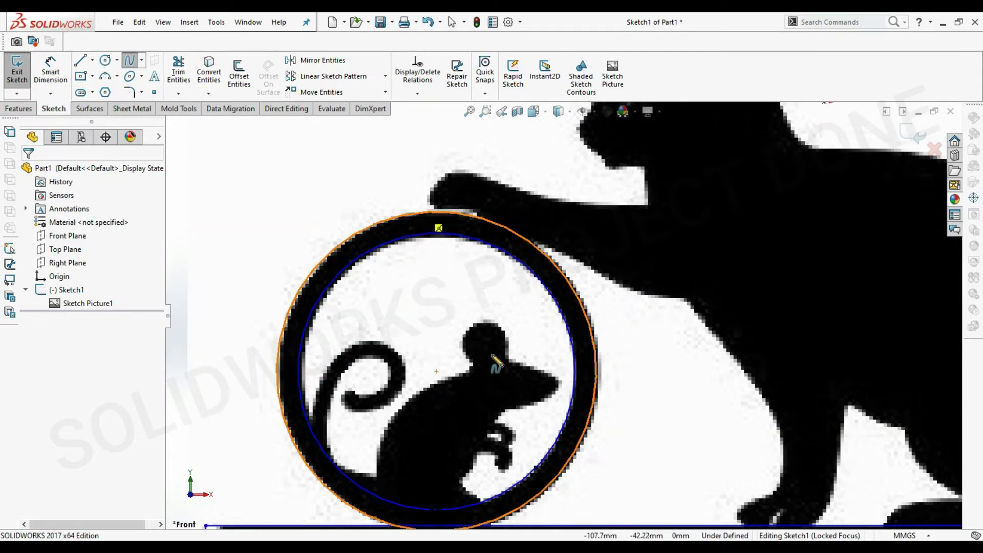
scroll(527, 439, down, 1)
scroll(512, 445, up, 1)
scroll(509, 437, down, 2)
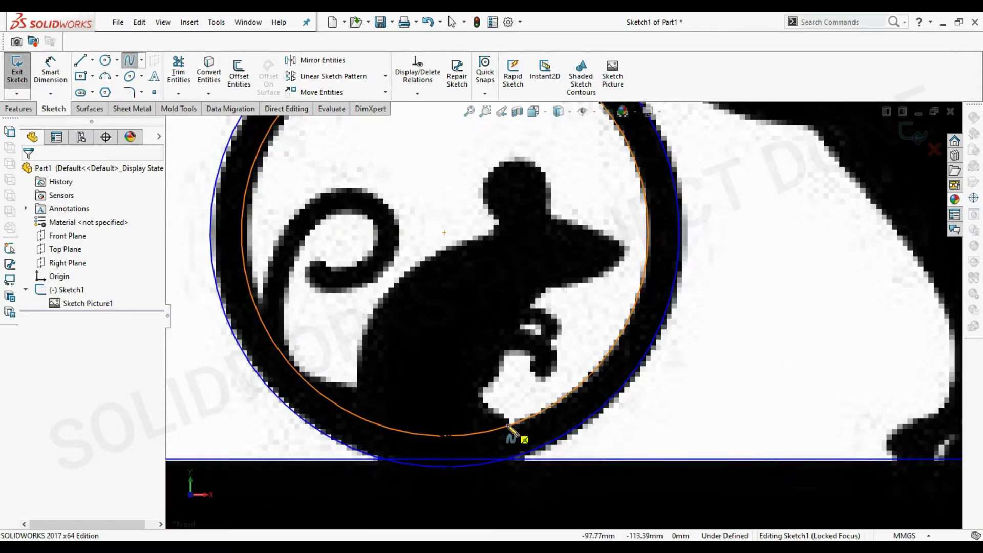
click(511, 423)
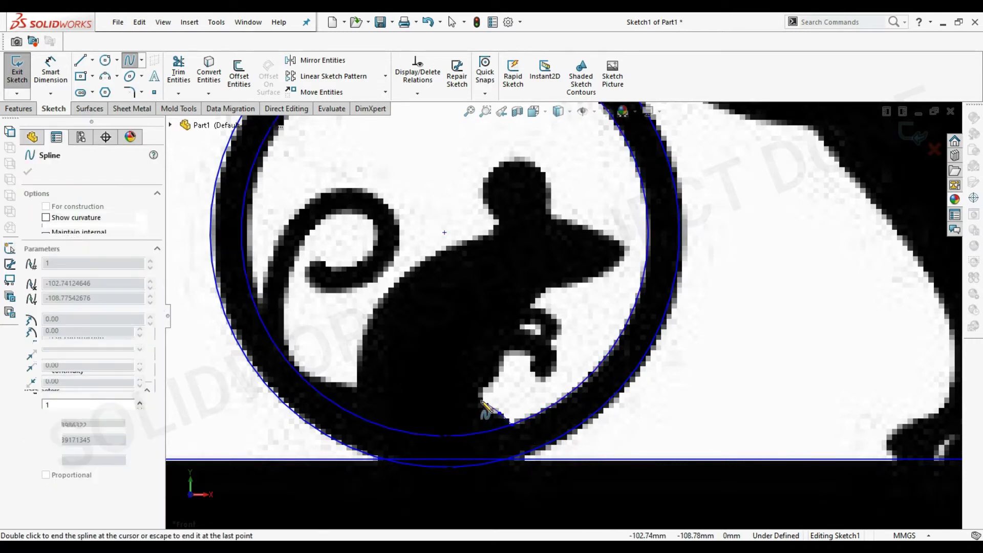
click(482, 391)
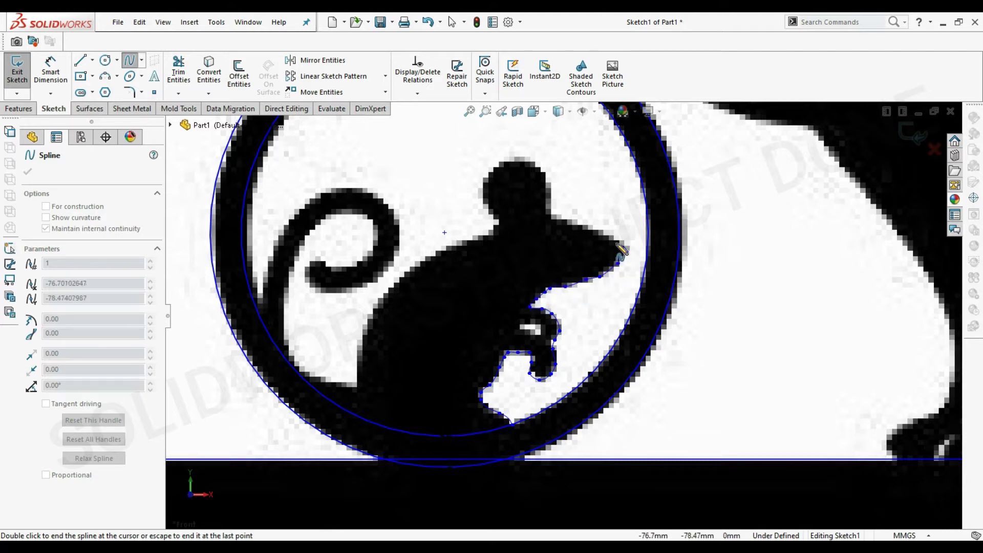
click(464, 242)
click(420, 260)
click(401, 277)
click(383, 295)
click(367, 315)
click(359, 343)
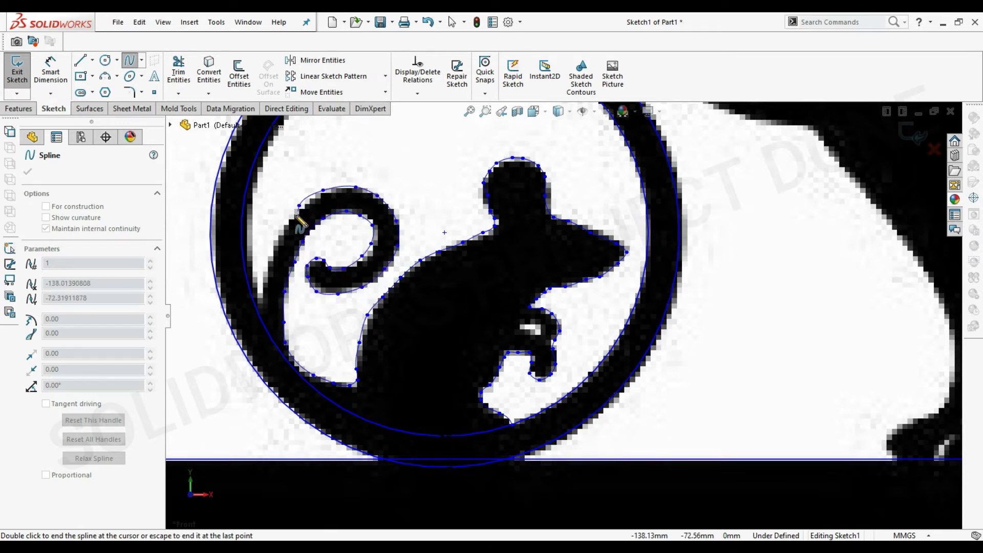
click(260, 302)
Step: Spline the cat outline from its head along the back to the tail curl's inner edge
scroll(560, 285, up, 3)
click(518, 248)
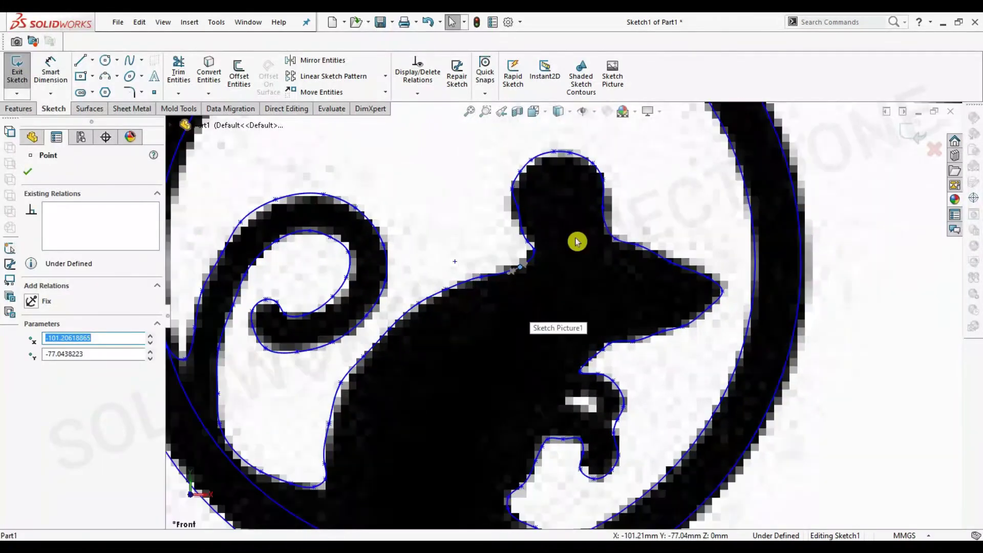
key(f)
click(129, 60)
scroll(563, 153, up, 5)
click(394, 338)
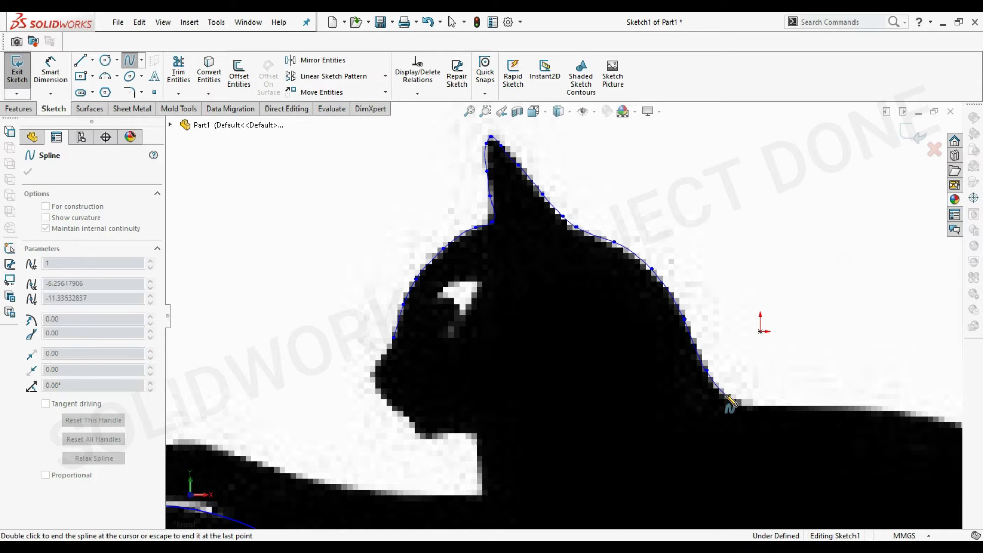
scroll(870, 404, down, 3)
scroll(834, 444, up, 4)
click(754, 432)
click(665, 402)
click(669, 420)
click(681, 431)
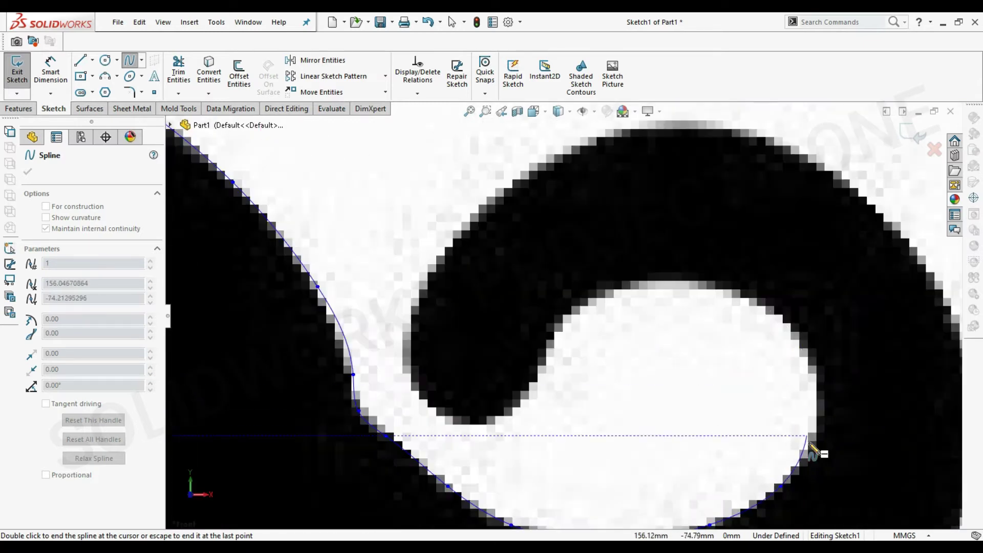
scroll(799, 466, up, 3)
click(811, 368)
click(683, 284)
click(553, 342)
click(495, 420)
click(421, 293)
scroll(470, 233, down, 3)
Step: Finish the cat spline around the outer tail curl, down to the base and leg gap
click(789, 268)
scroll(790, 267, up, 2)
click(647, 376)
click(425, 400)
click(338, 364)
scroll(285, 428, up, 5)
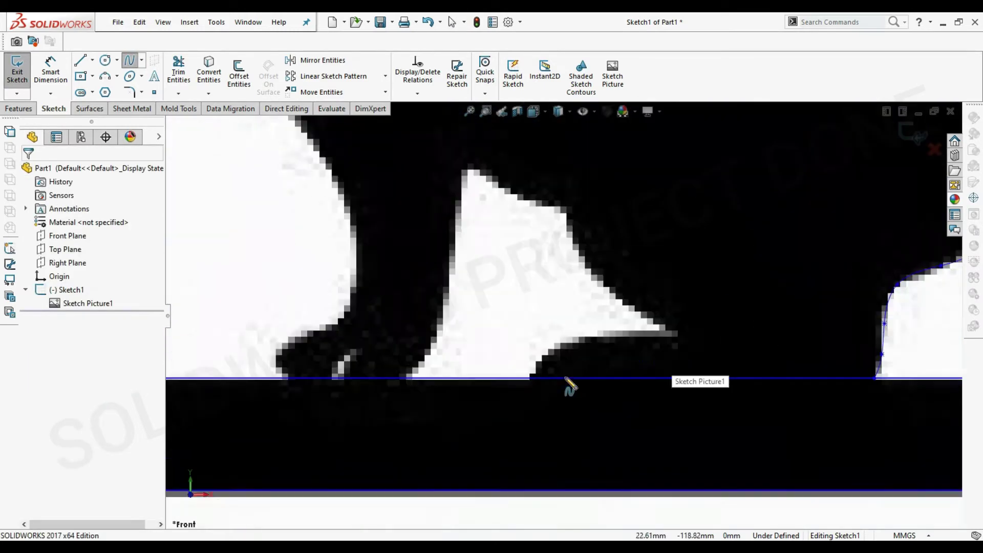
click(520, 374)
click(536, 353)
click(644, 290)
click(609, 262)
click(577, 224)
click(569, 192)
click(562, 168)
click(528, 167)
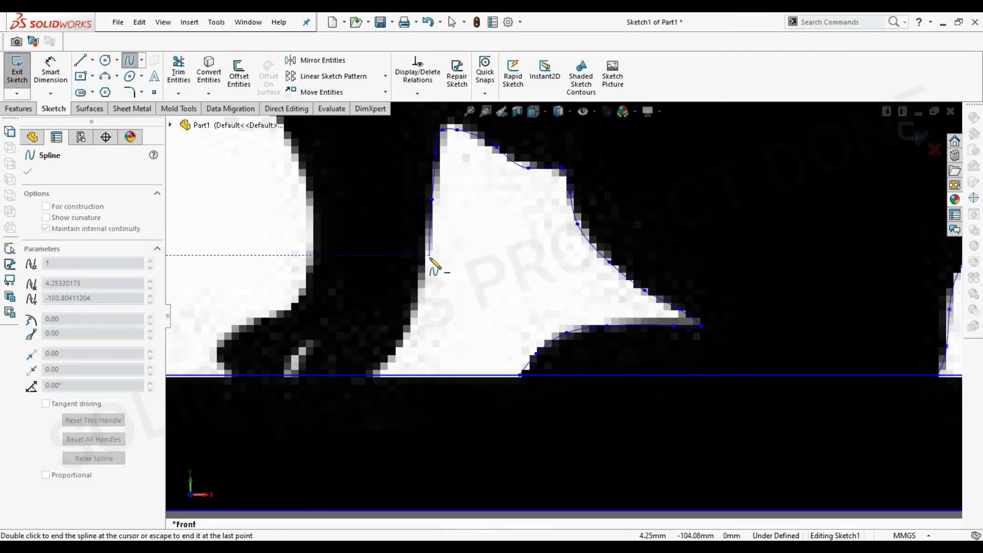
double_click(430, 259)
Step: Trace the small notch above the base and the cat's eye with closed splines
scroll(487, 368, up, 3)
click(491, 362)
click(513, 330)
click(483, 324)
click(466, 362)
double_click(444, 332)
scroll(471, 248, down, 5)
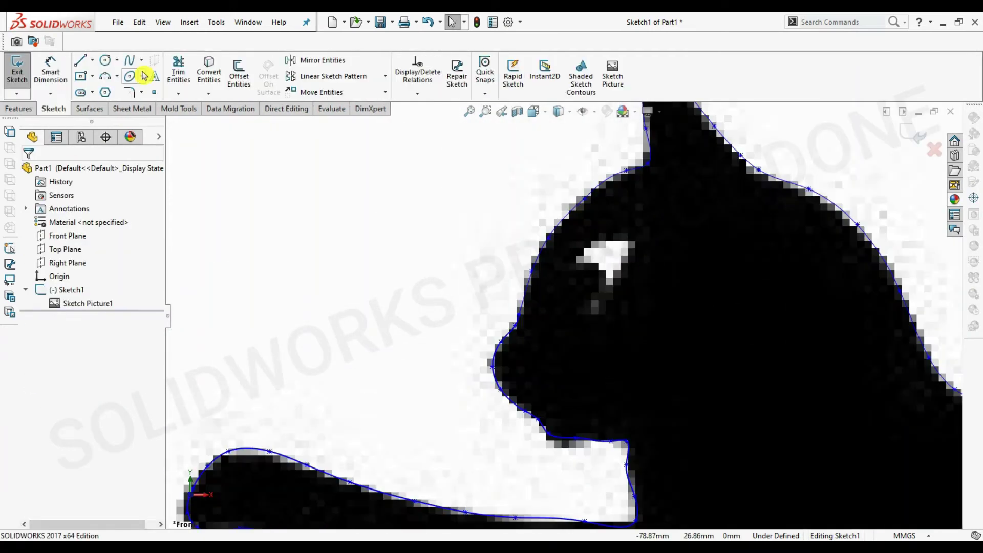
click(553, 281)
click(538, 314)
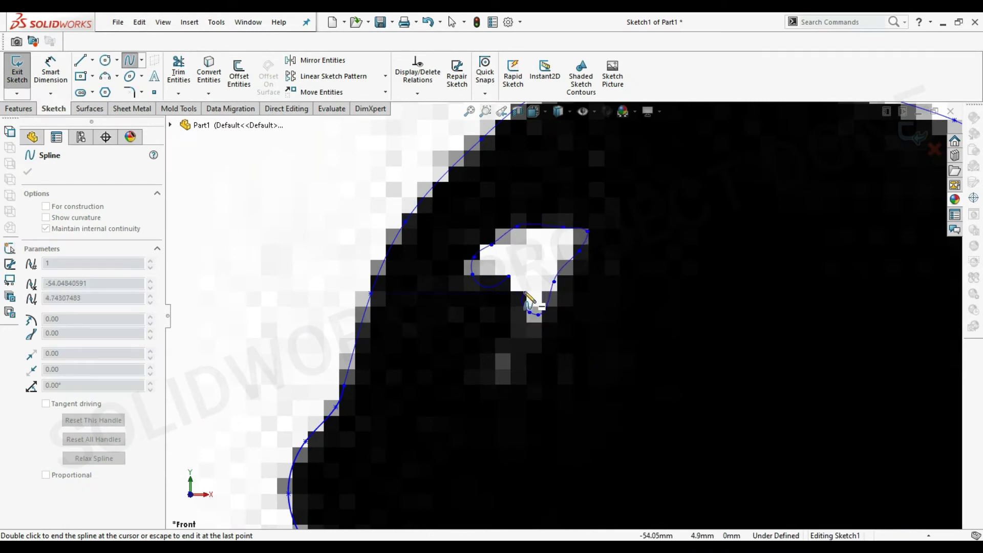
click(528, 299)
scroll(511, 302, up, 3)
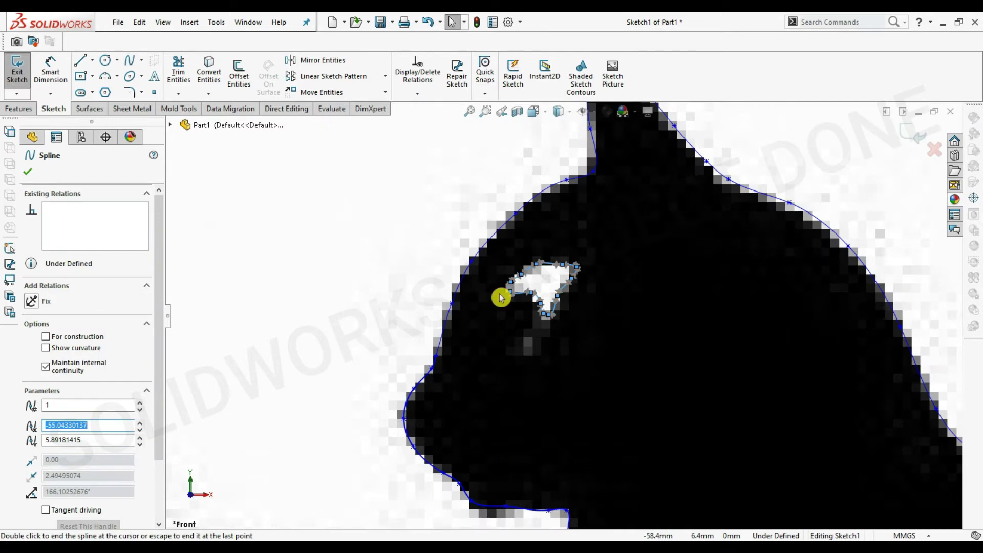
key(Escape)
Step: Review the finished sketch and go to the Features commands to start extruding
scroll(511, 327, up, 2)
scroll(526, 357, up, 2)
scroll(463, 309, up, 2)
scroll(432, 310, up, 2)
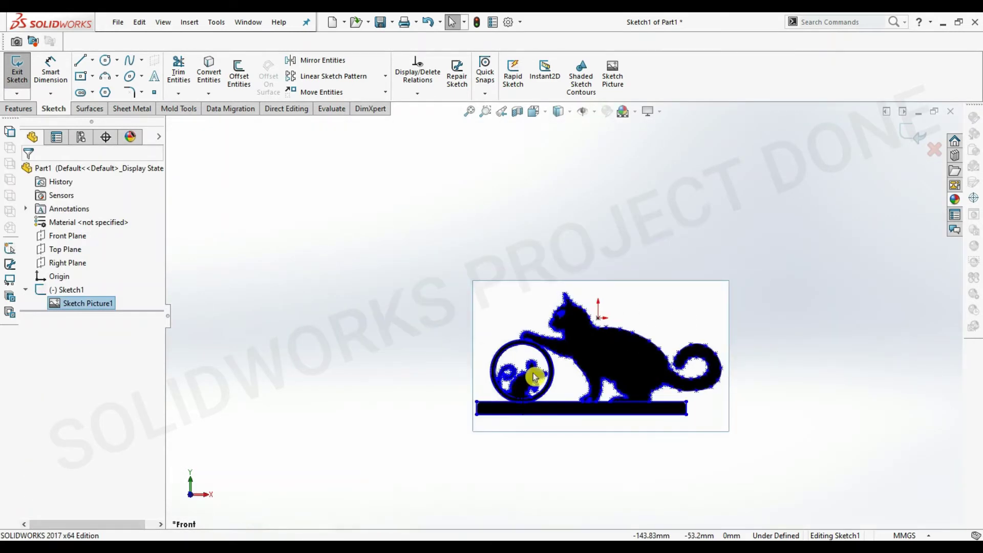
scroll(660, 366, down, 2)
scroll(660, 367, down, 2)
scroll(661, 366, down, 2)
scroll(636, 365, down, 2)
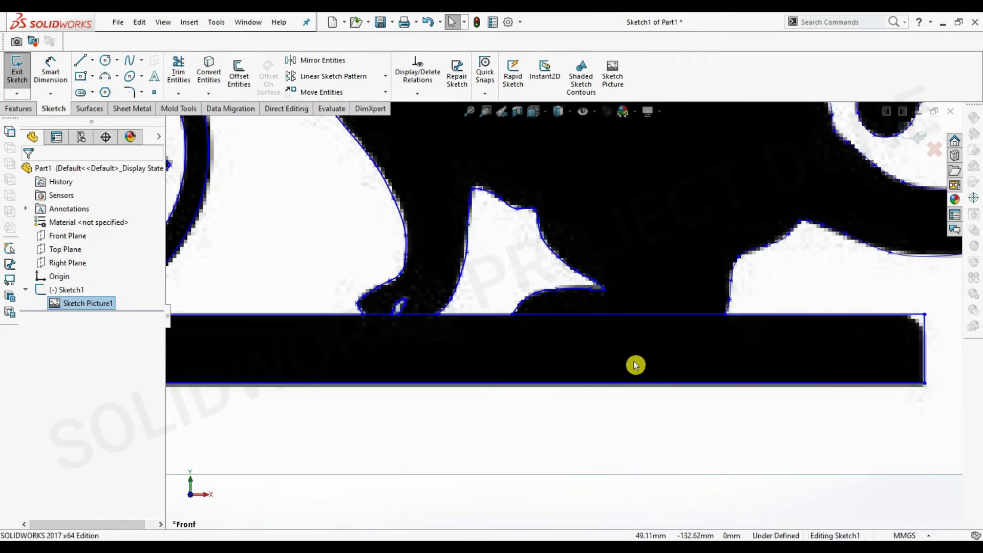
scroll(417, 340, down, 1)
scroll(417, 340, down, 2)
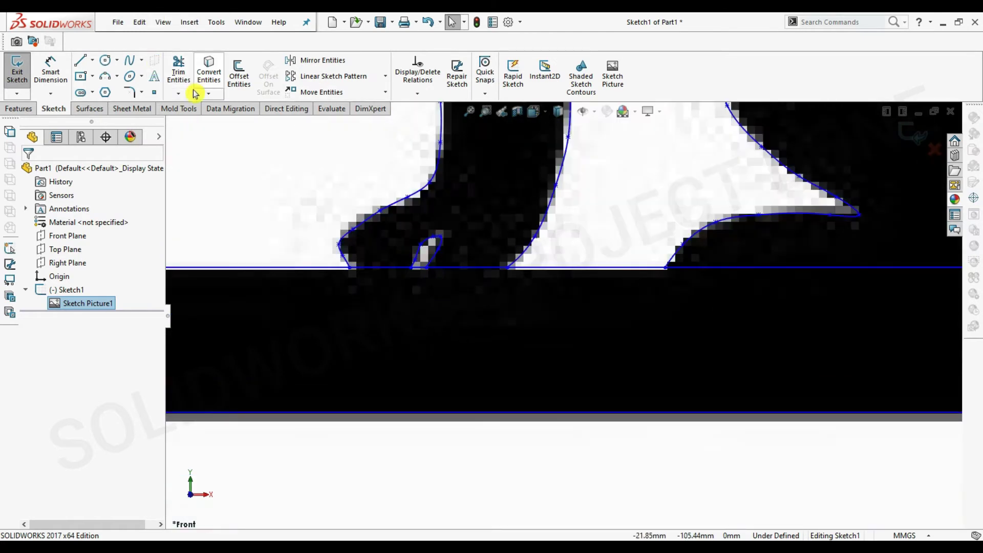
click(18, 109)
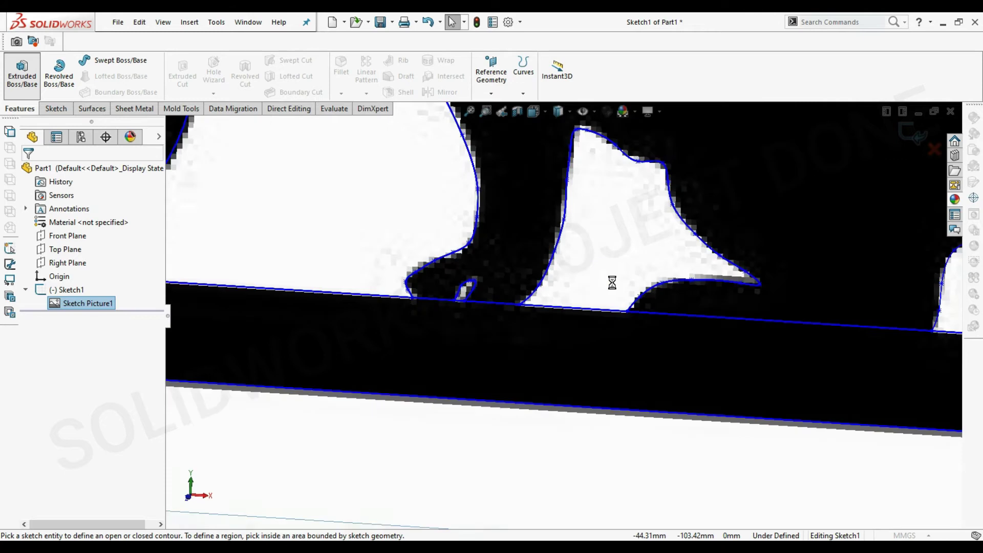
Step: Pick the cat shape, base bar and two more enclosed regions as extrusion contours
click(630, 348)
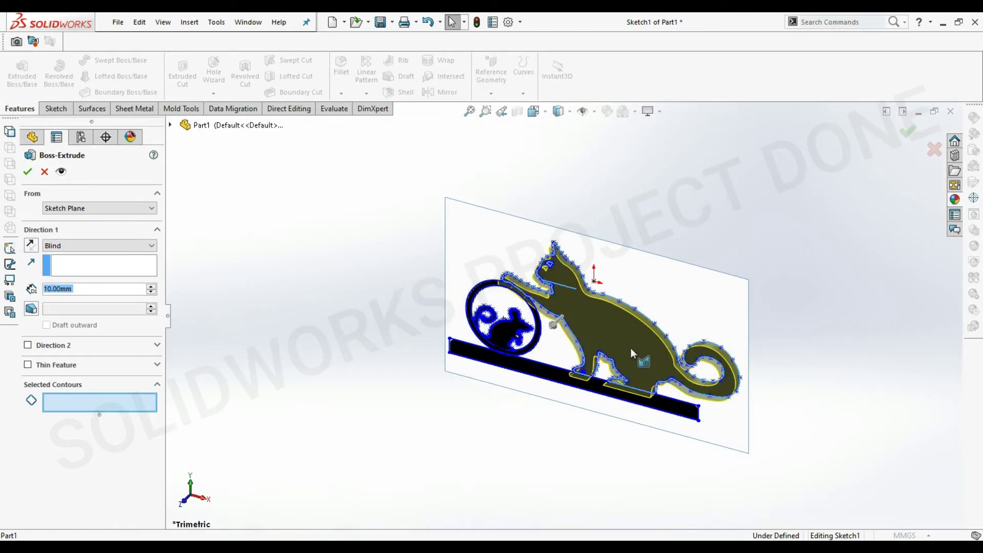
scroll(628, 353, down, 5)
click(630, 419)
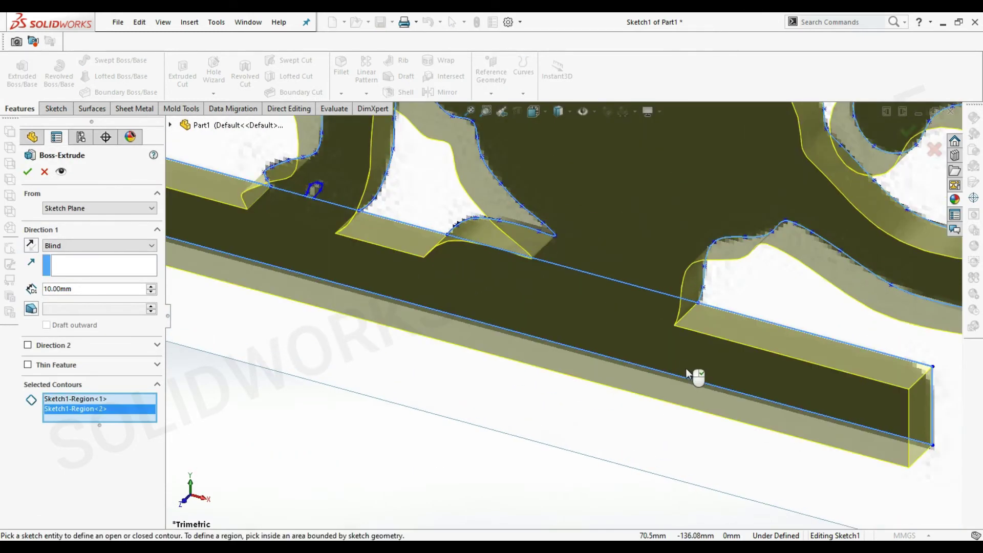
scroll(447, 294, up, 5)
scroll(289, 197, down, 5)
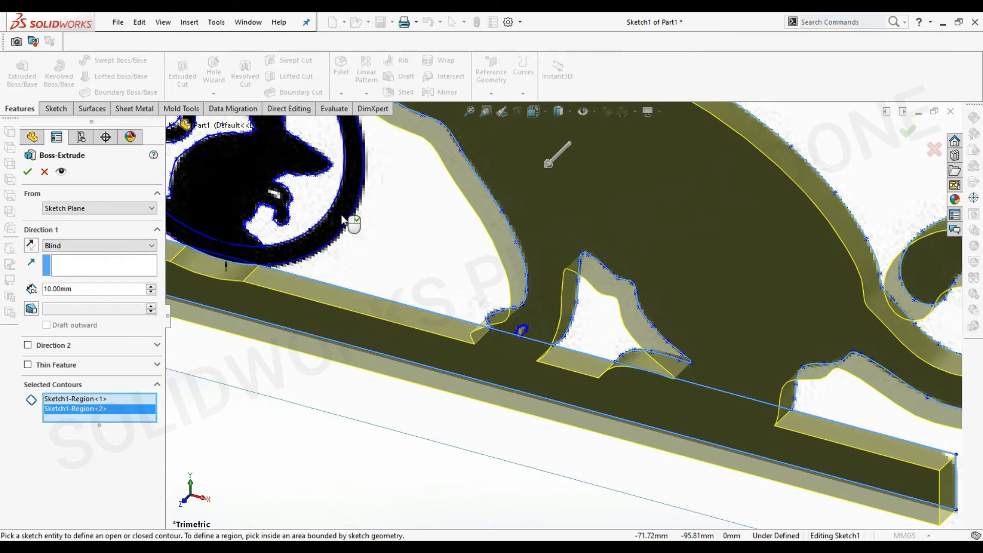
click(340, 214)
click(232, 192)
scroll(241, 210, down, 3)
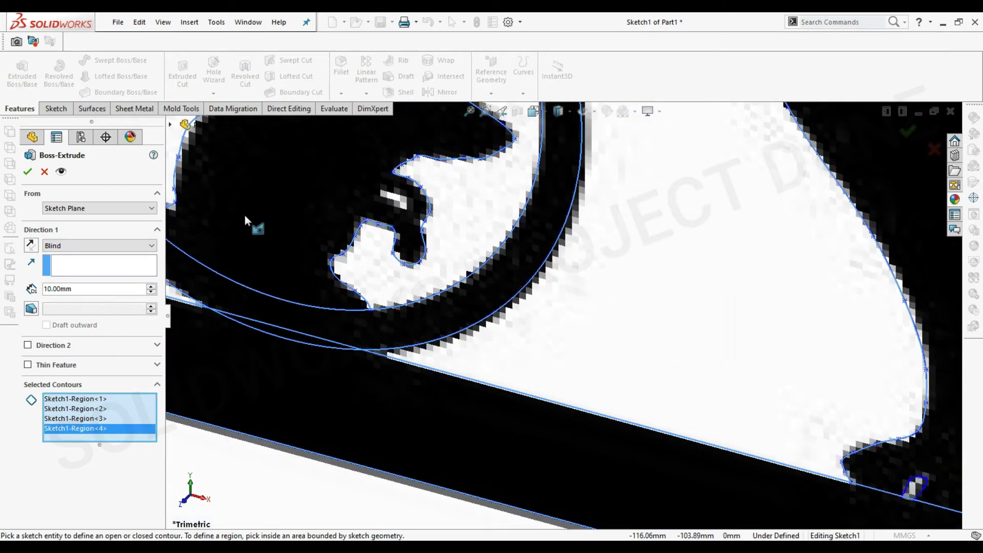
scroll(348, 312, down, 2)
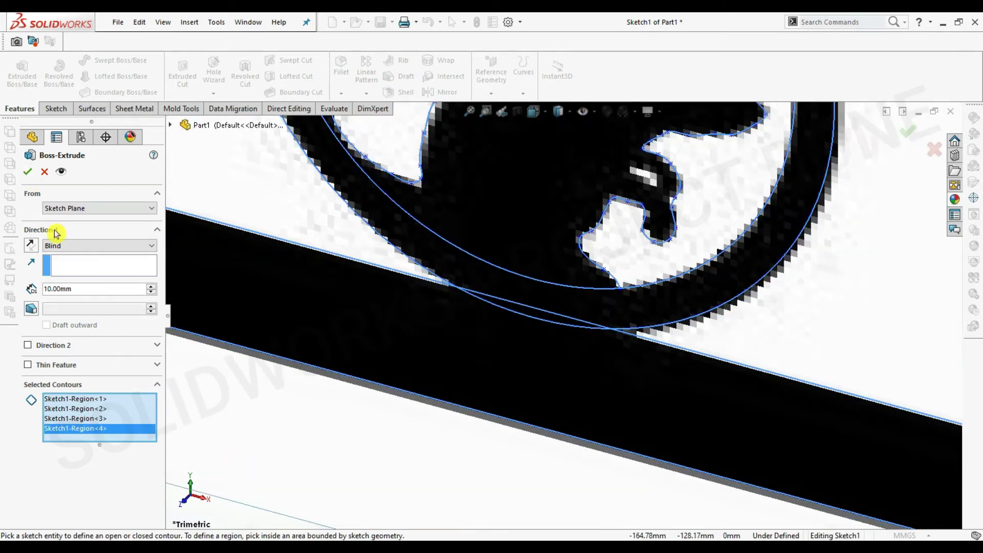
Step: Clear the selected contours and cancel the Boss-Extrude
right_click(139, 403)
click(164, 408)
key(Escape)
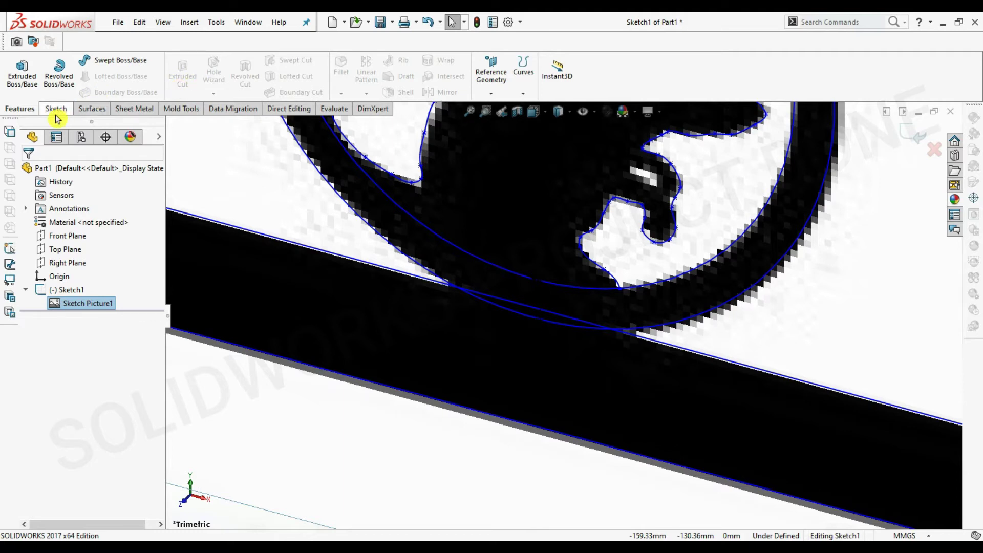
Step: Power-trim the overlapping curve segments where the circle meets the base bar
click(65, 115)
click(178, 71)
drag(549, 356, 565, 316)
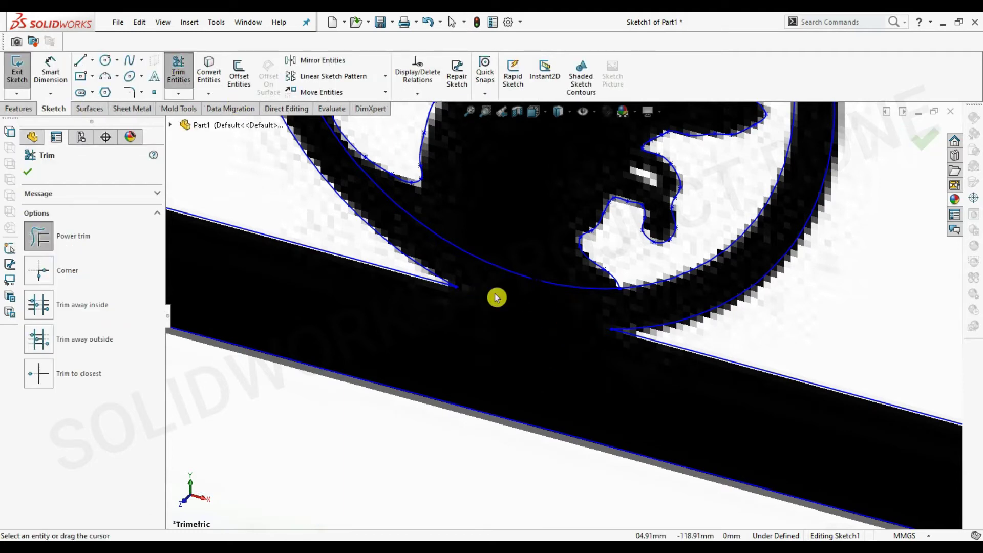
scroll(443, 206, up, 5)
scroll(467, 241, down, 5)
scroll(440, 325, down, 3)
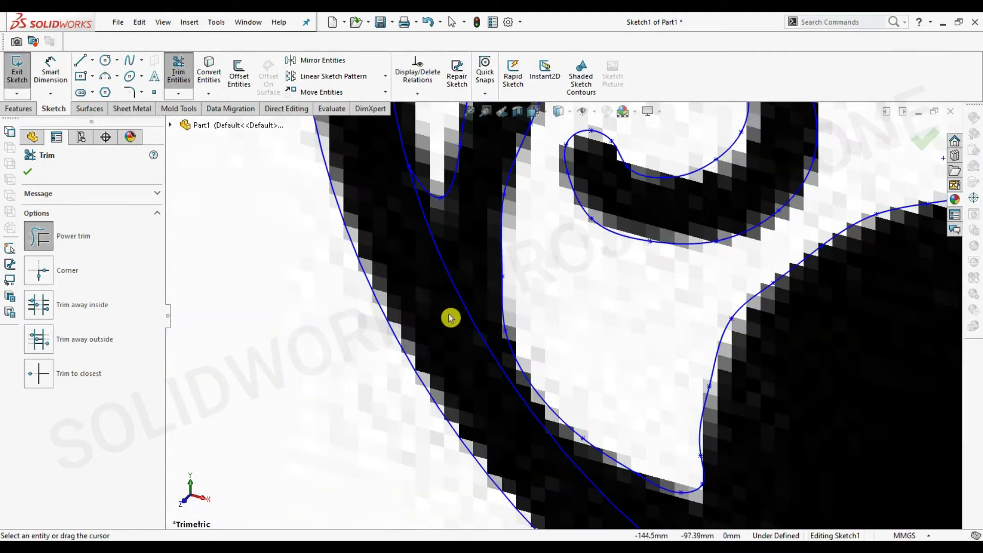
scroll(435, 290, up, 2)
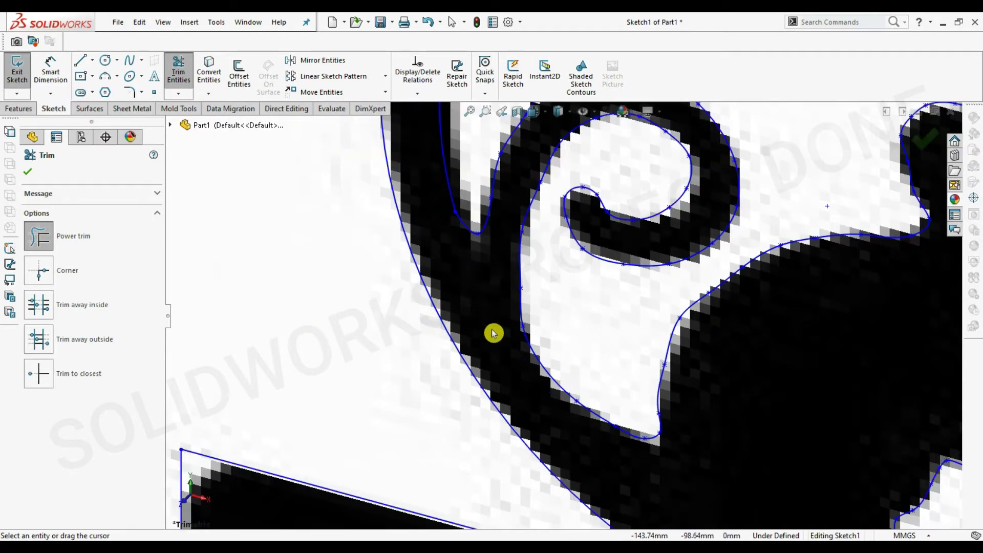
scroll(563, 329, up, 5)
scroll(697, 379, down, 4)
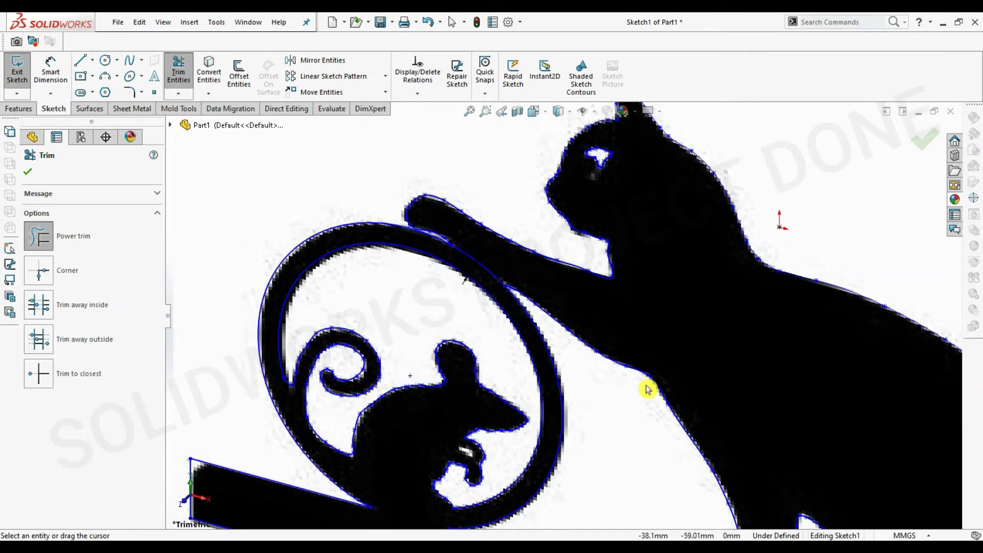
scroll(509, 291, down, 3)
scroll(538, 355, up, 5)
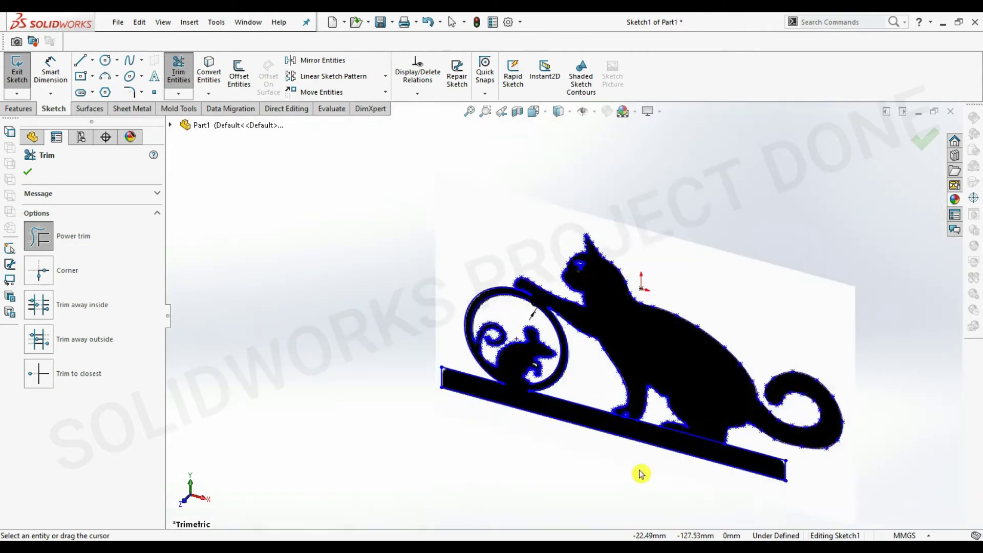
scroll(579, 294, down, 4)
scroll(509, 213, down, 3)
scroll(513, 174, down, 3)
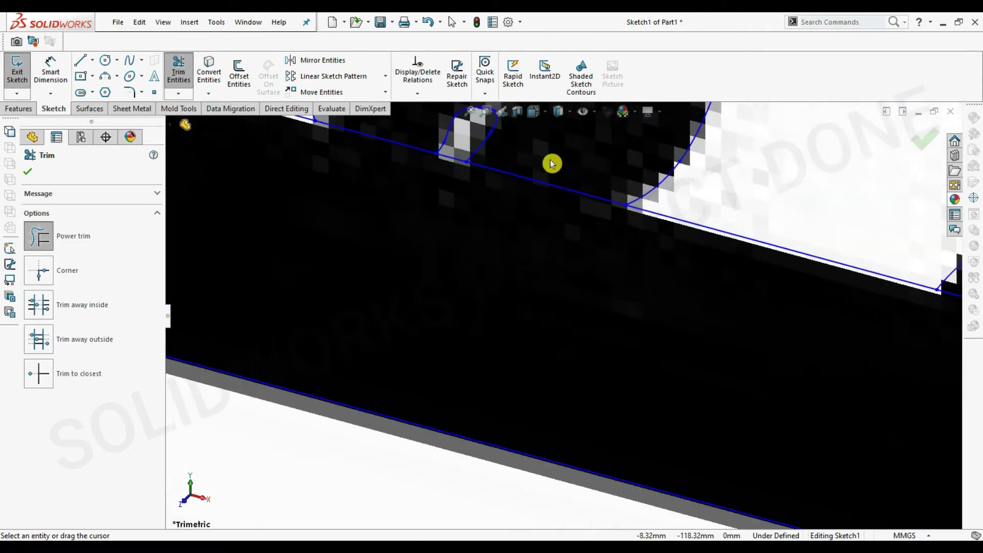
scroll(468, 268, up, 2)
scroll(582, 285, up, 2)
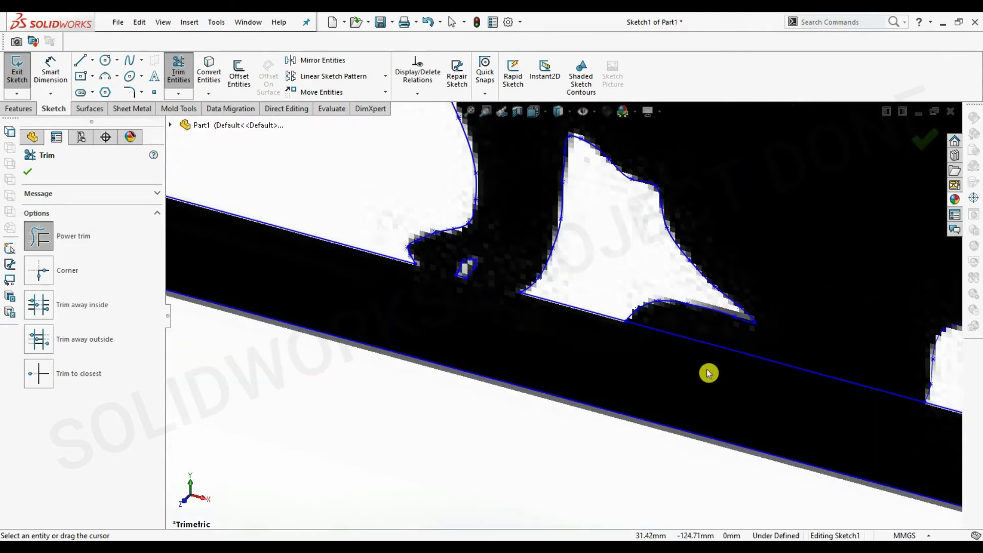
scroll(778, 346, up, 5)
Step: Extrude the cat-and-mouse outline region 2 mm into a solid plate
click(21, 109)
click(22, 71)
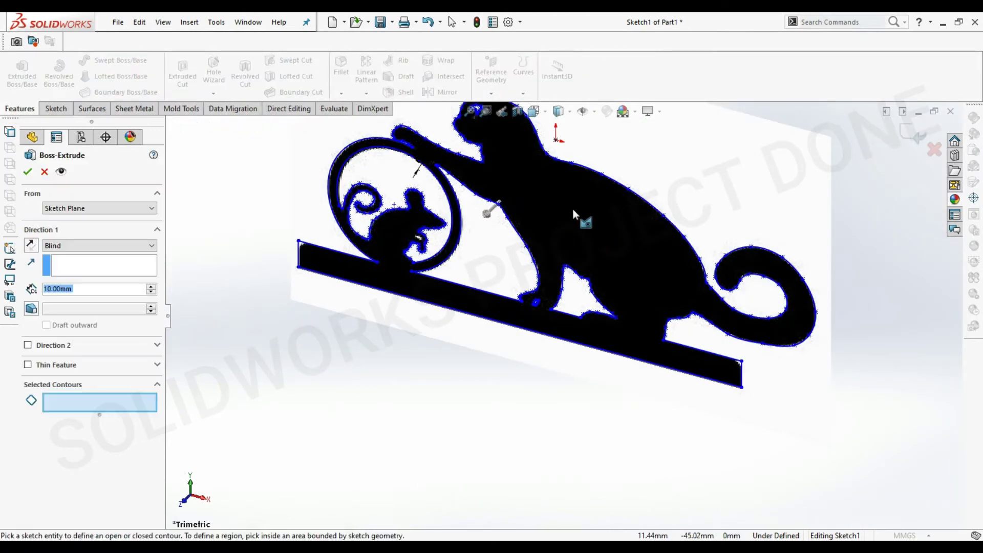
click(572, 208)
scroll(542, 215, down, 2)
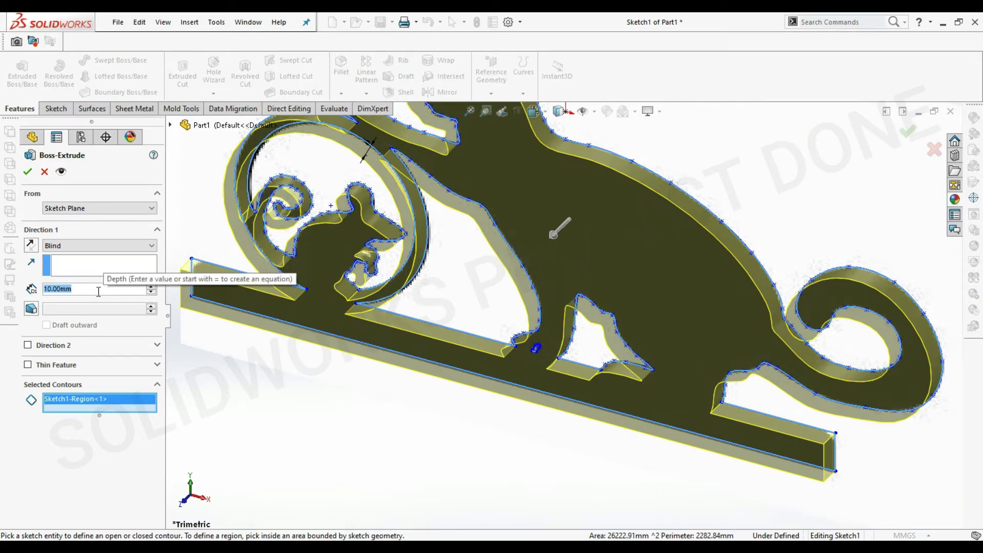
text(2m)
key(Return)
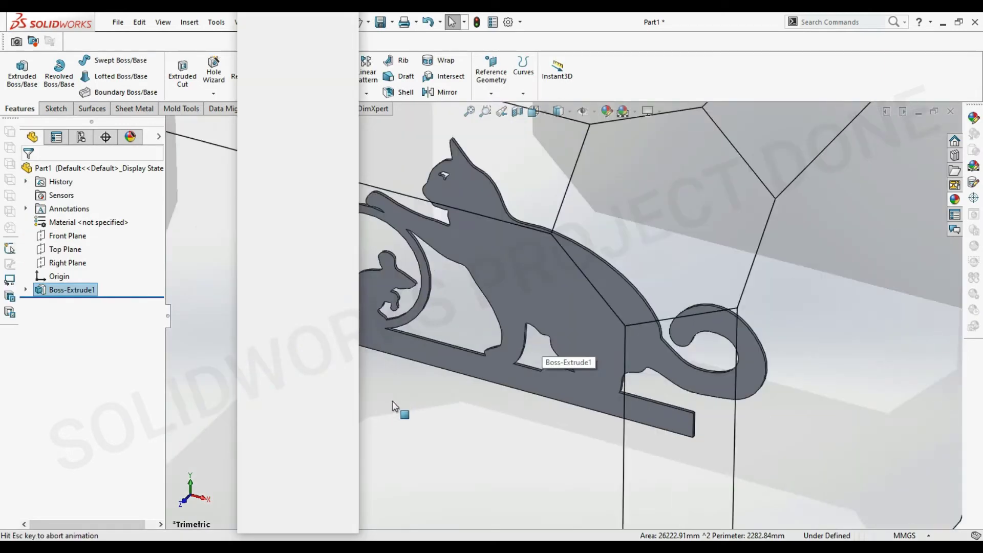
Step: View the plate from the front, apply the plain white scene, and tilt it into 3D
key(ctrl+1)
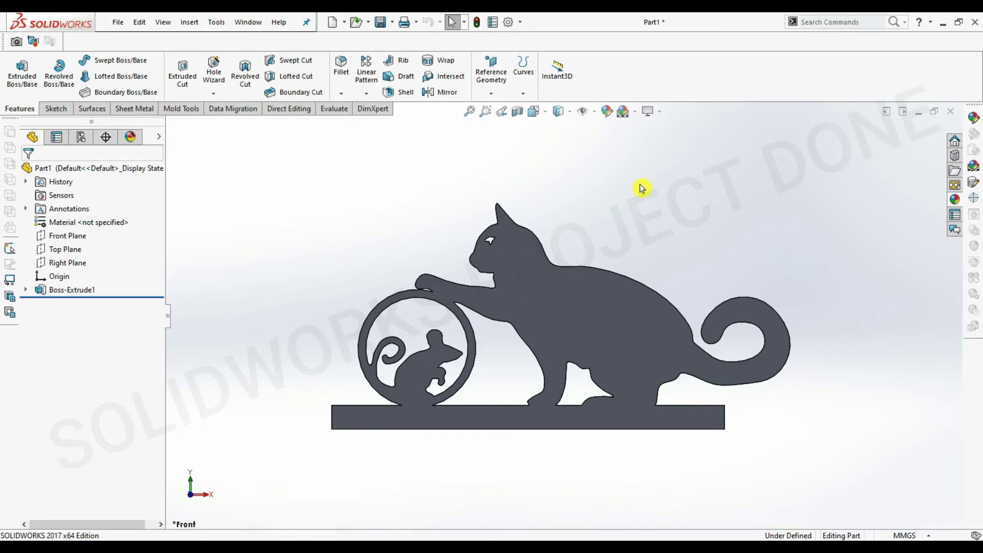
click(635, 114)
click(640, 134)
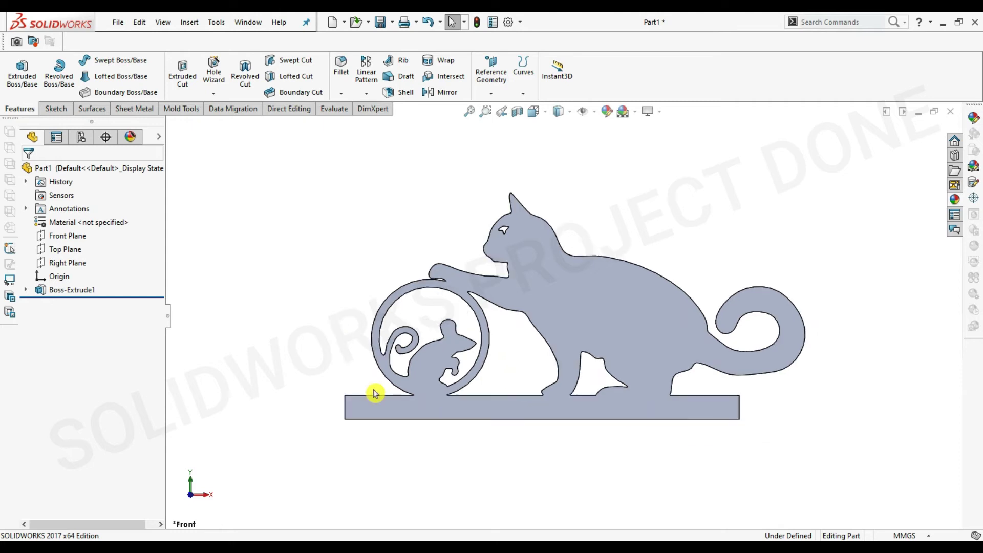
middle_drag(375, 393, 387, 419)
scroll(410, 435, down, 3)
scroll(459, 380, down, 3)
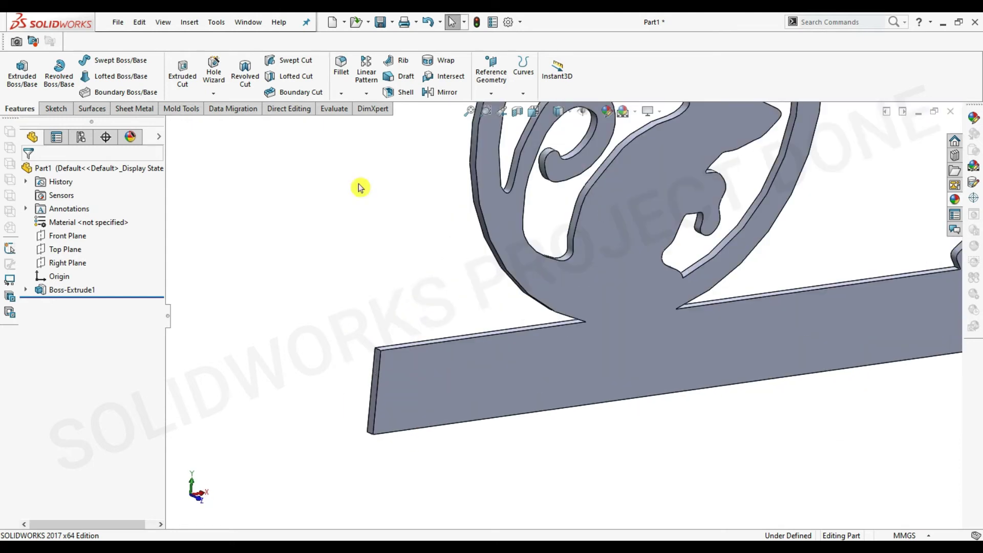
click(60, 109)
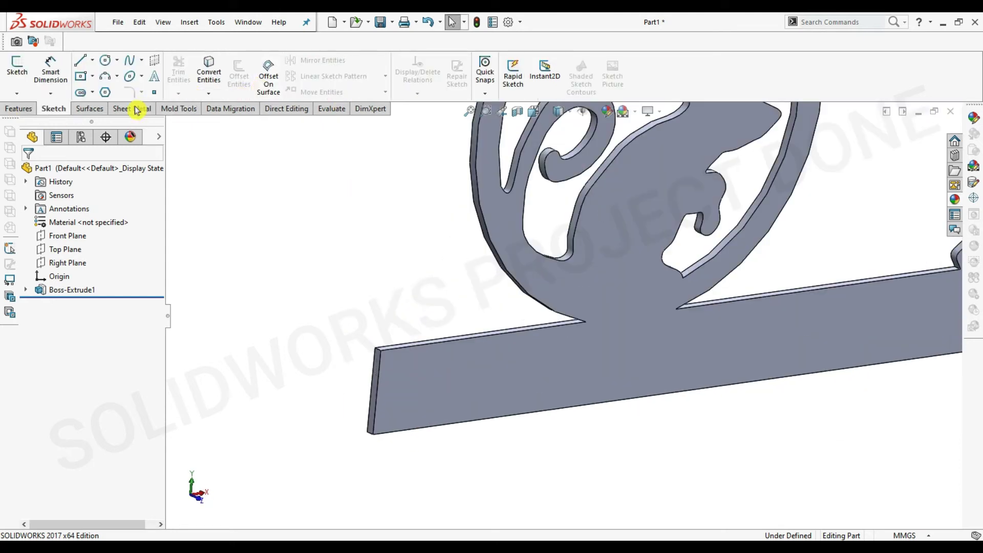
click(18, 108)
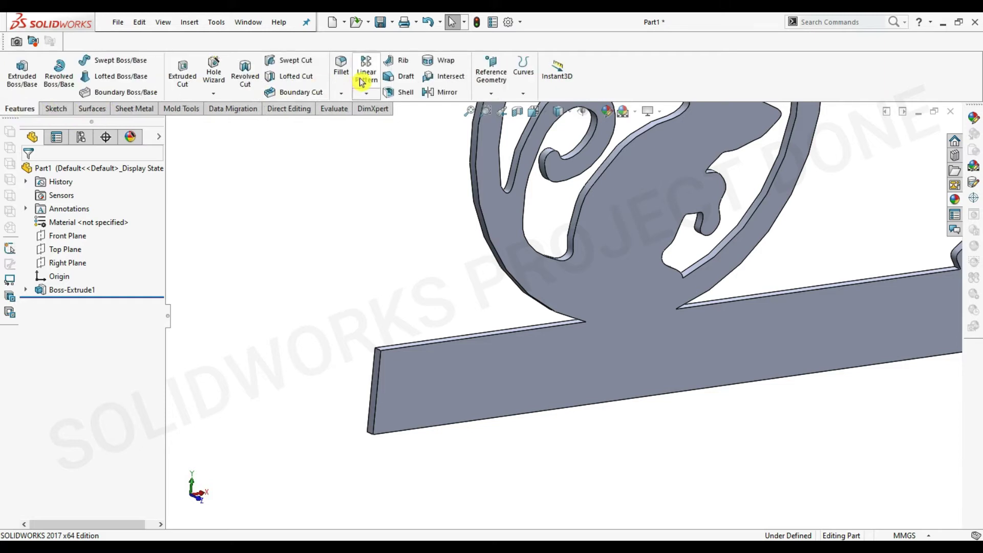
scroll(423, 372, down, 2)
Step: Round the base bar's left and right corner edges with a 10 mm fillet
scroll(413, 356, down, 4)
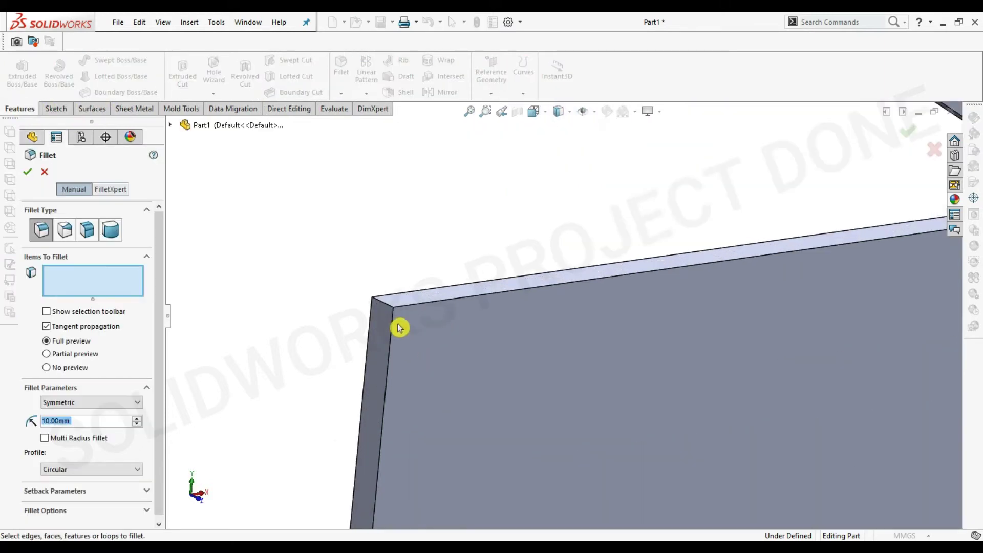
click(390, 309)
scroll(711, 371, up, 3)
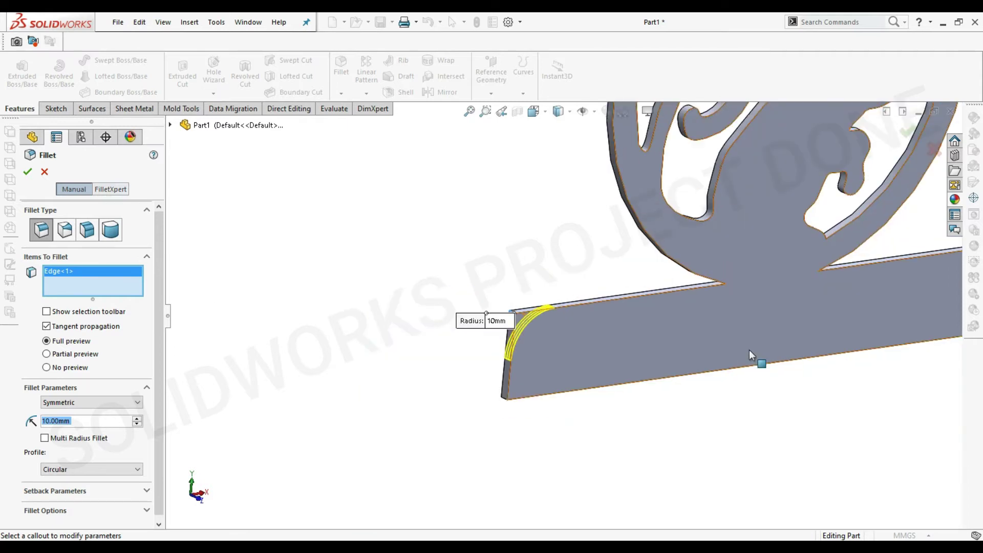
scroll(767, 343, up, 3)
scroll(799, 297, down, 4)
scroll(768, 300, down, 3)
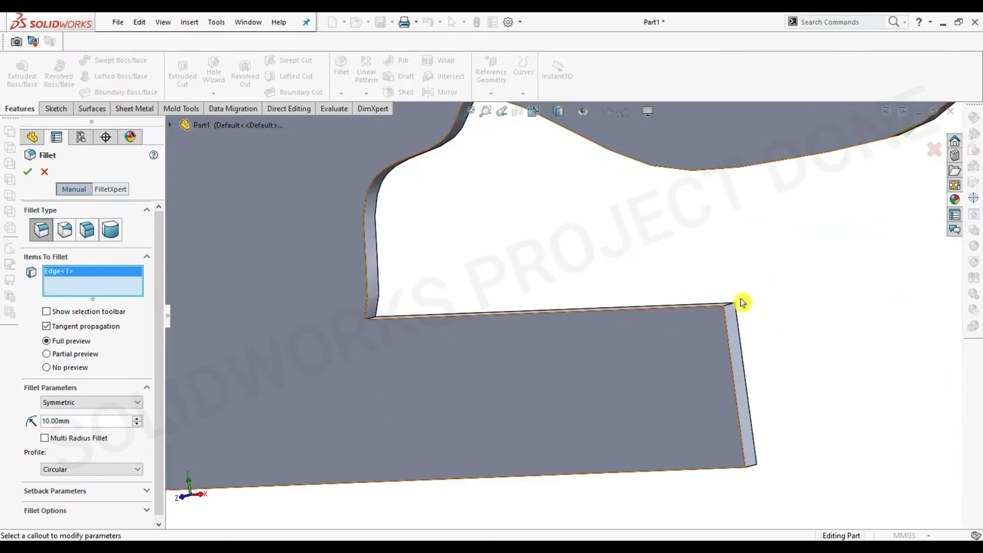
click(731, 307)
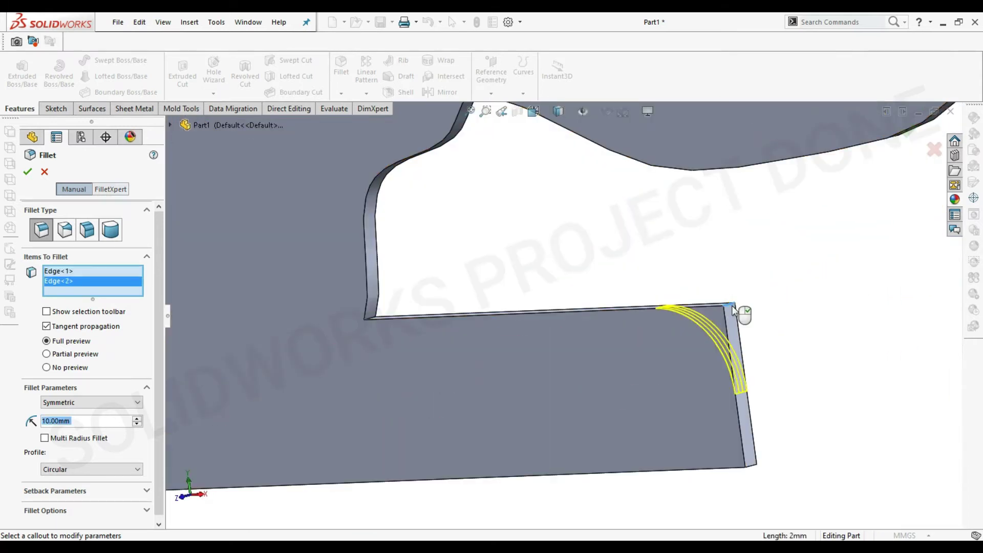
click(27, 174)
Step: Face the part from the front and select its front face
scroll(431, 370, up, 5)
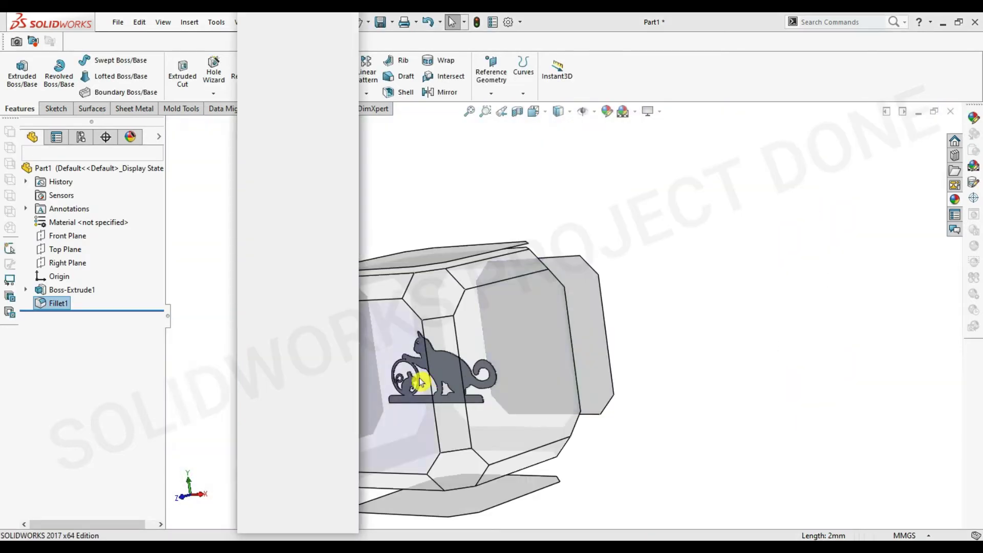
key(ctrl+1)
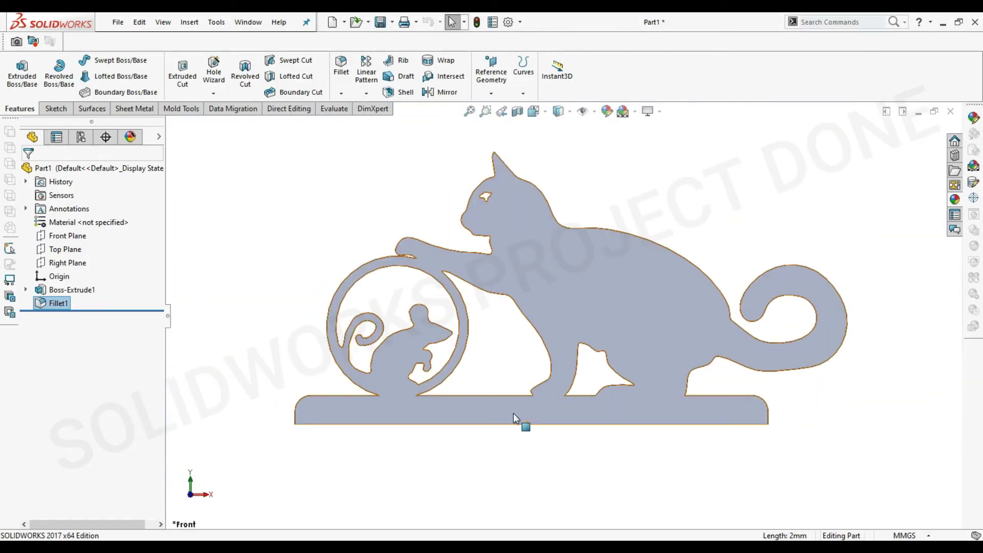
click(512, 414)
Step: Open a new sketch on the front face and begin a line at the base's lower-left corner
click(567, 382)
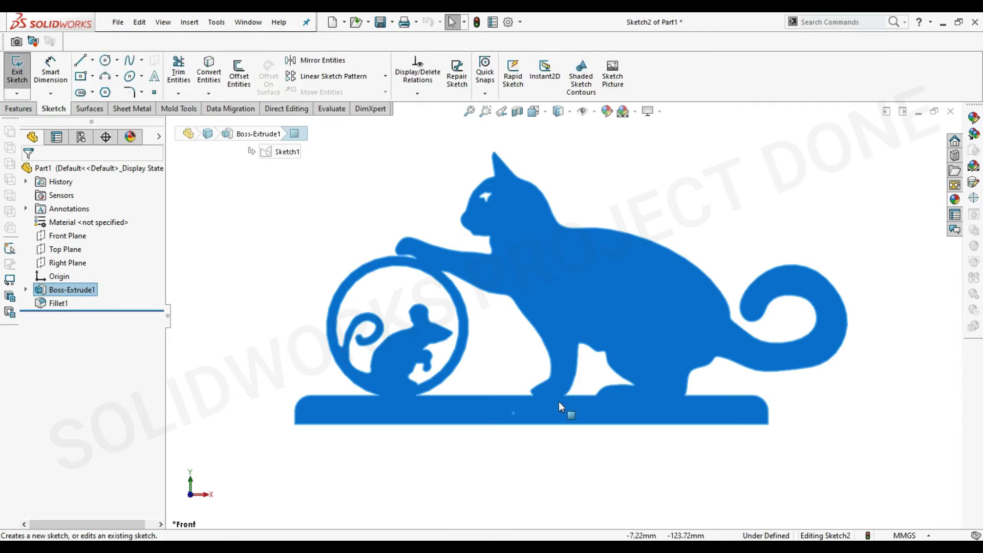
key(l)
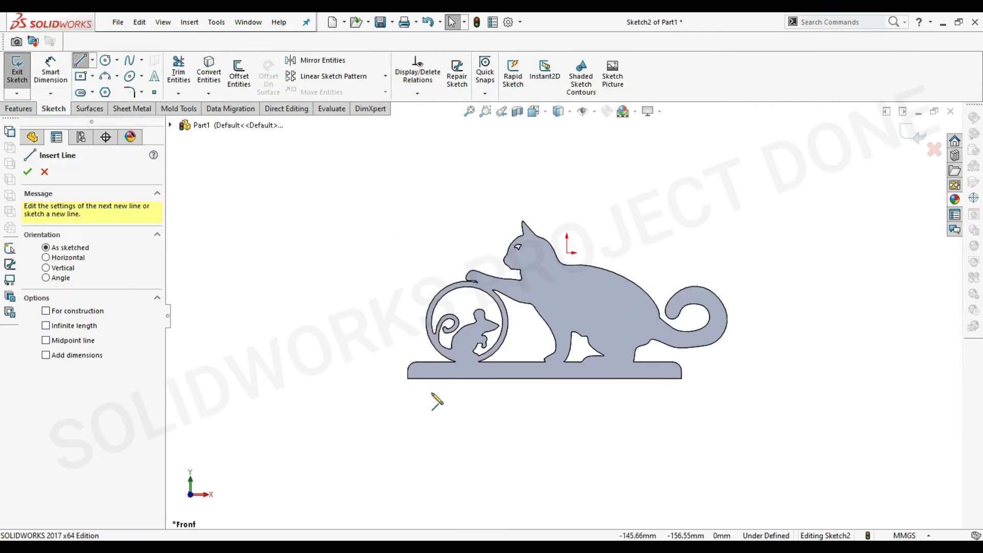
click(408, 379)
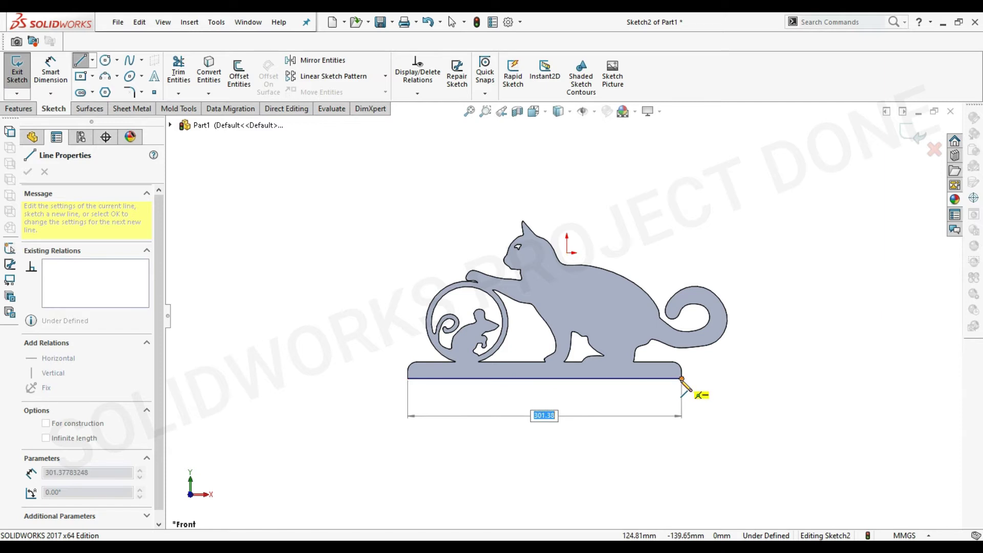
scroll(686, 385, down, 2)
key(Escape)
Step: Draw a line along the base's bottom edge from its bottom-left to bottom-right corner
scroll(445, 377, up, 3)
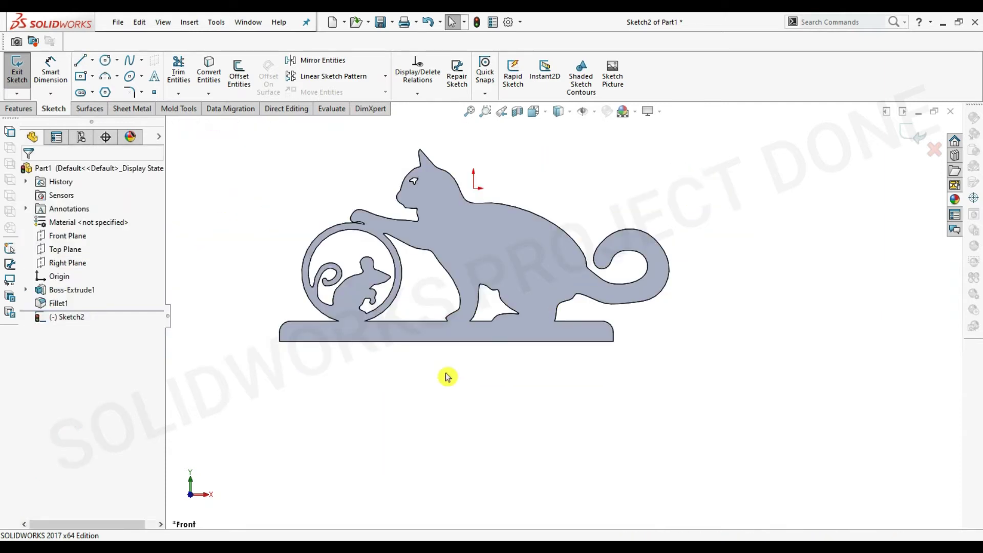
scroll(514, 473, up, 2)
scroll(514, 474, down, 1)
scroll(486, 208, down, 1)
scroll(570, 290, down, 2)
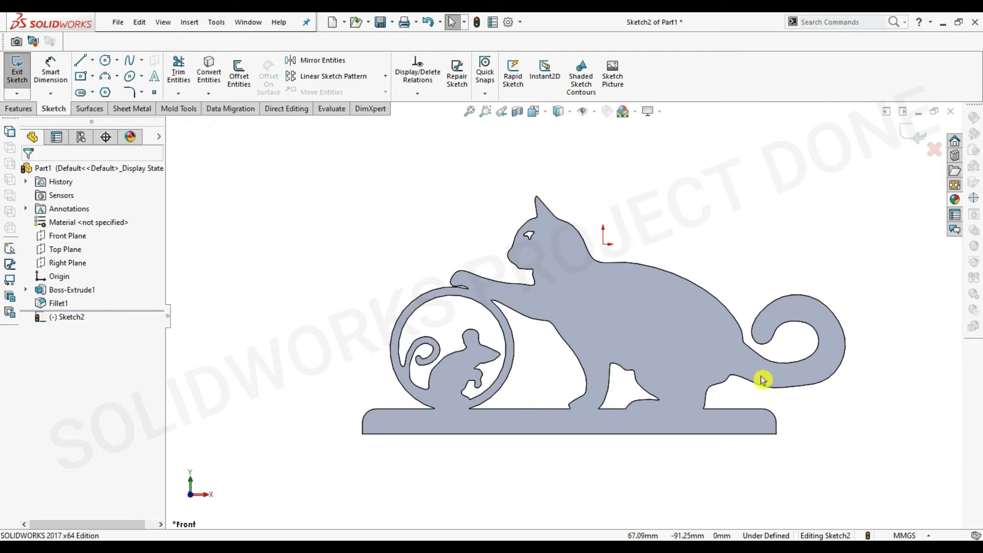
click(80, 65)
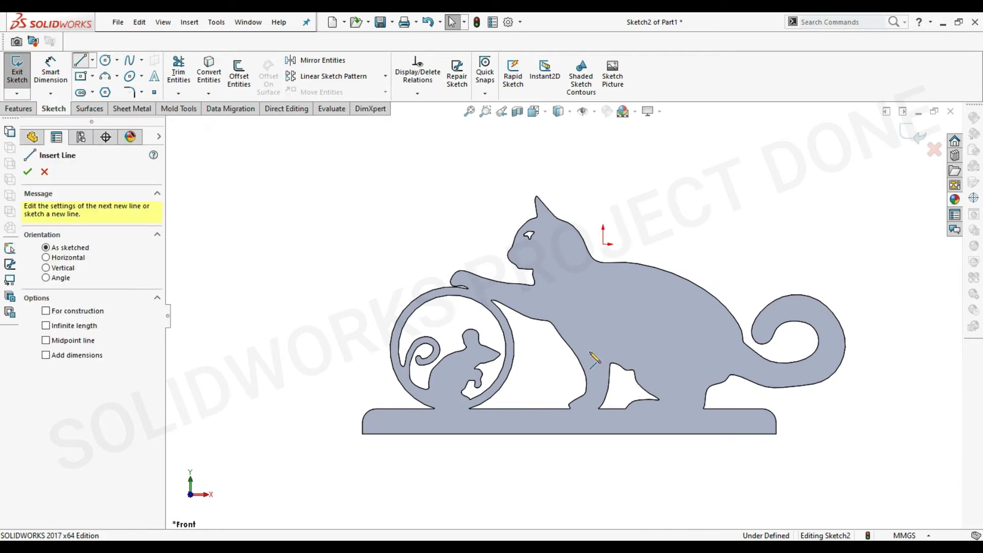
ctrl+middle_drag(688, 430, 635, 394)
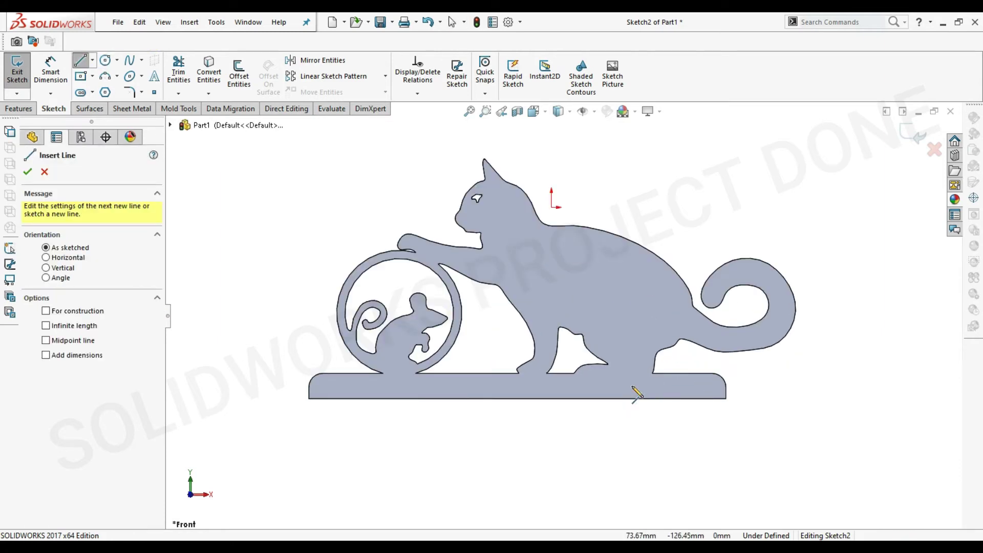
click(309, 398)
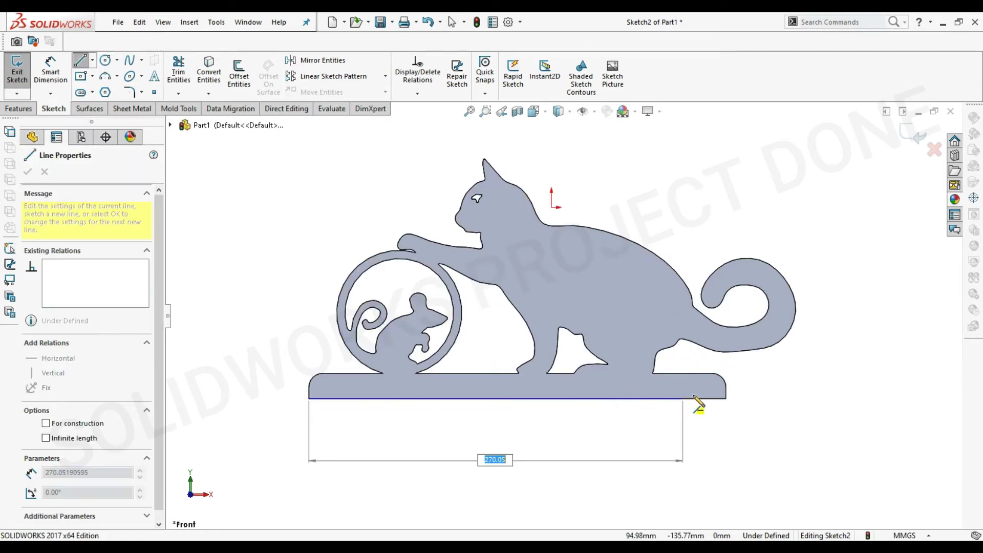
click(725, 398)
key(Escape)
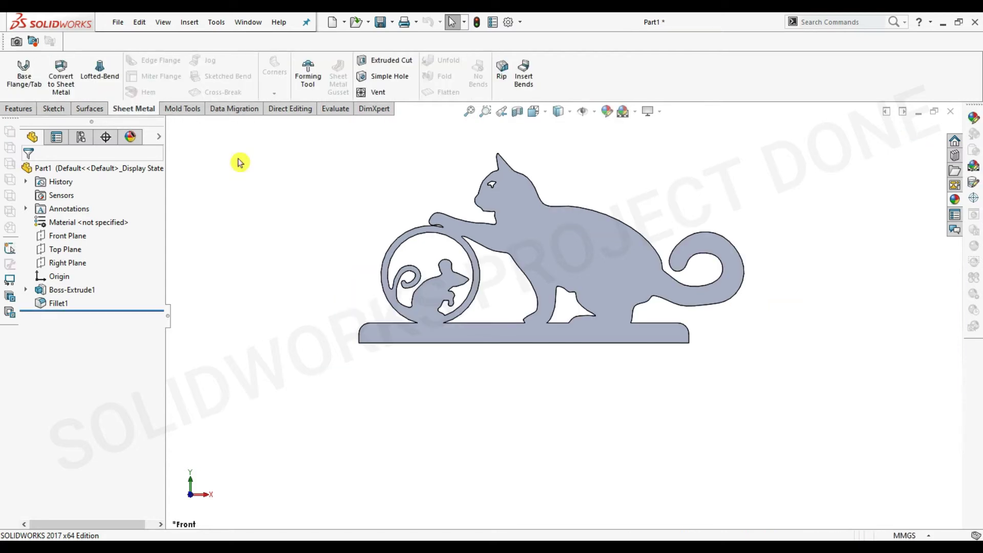
Step: Orbit the plate to a tilted view and bring up the standard view orientations
mouse_move(655, 333)
middle_down()
mouse_move(601, 362)
mouse_move(638, 362)
middle_up()
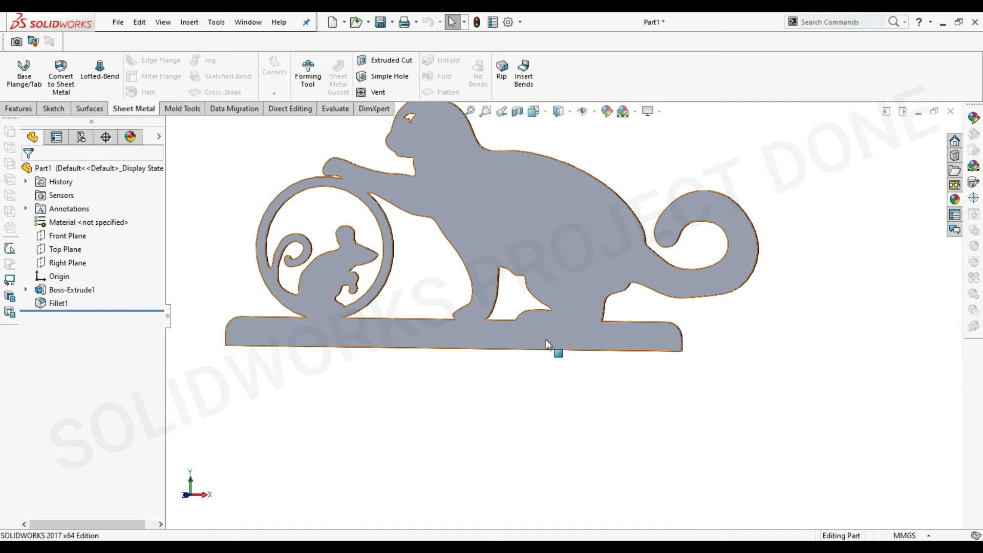
key(space)
Step: Switch to the right view and start a new sketch on the plate face
click(546, 346)
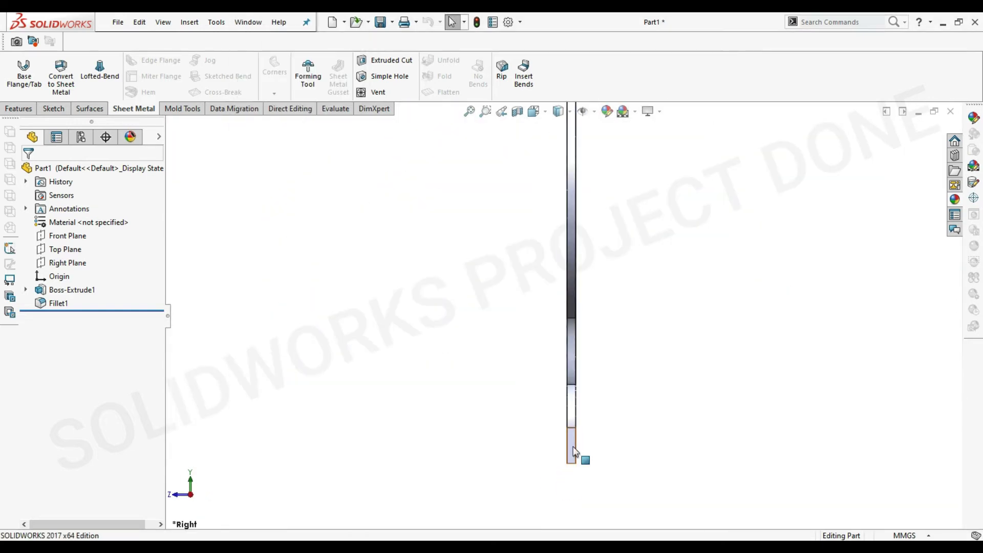
click(573, 450)
click(625, 409)
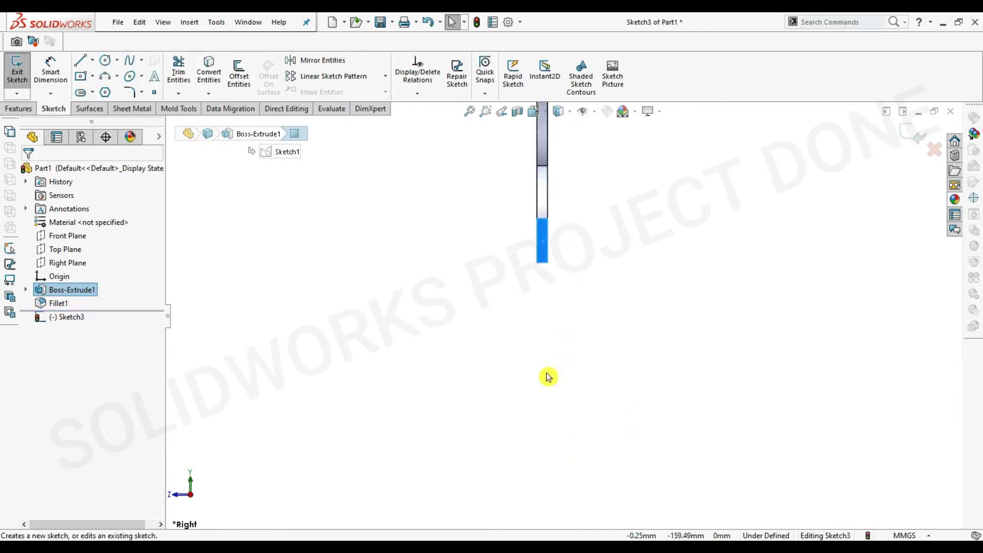
click(533, 291)
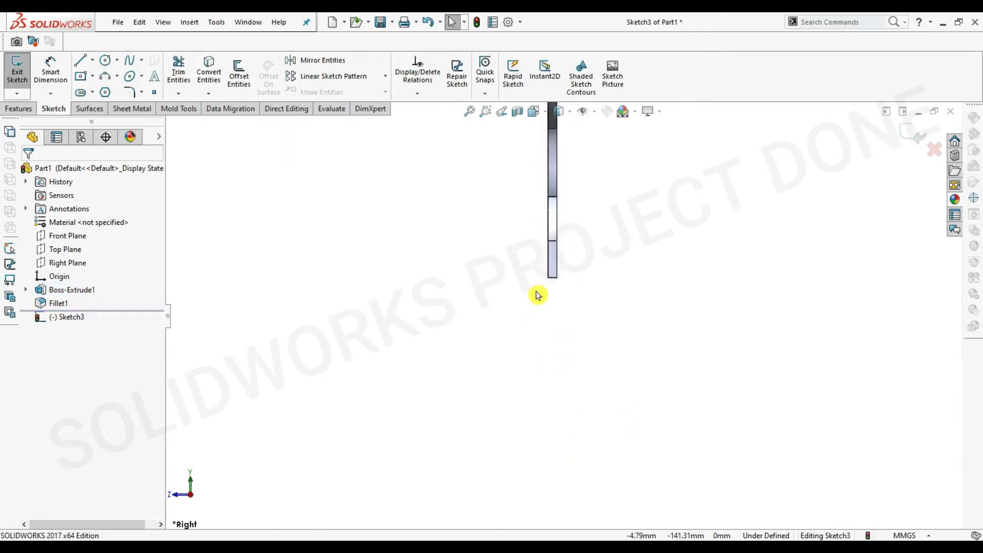
Step: Draw a 2 mm by 20 mm corner rectangle at the plate's lower end
click(92, 76)
click(110, 92)
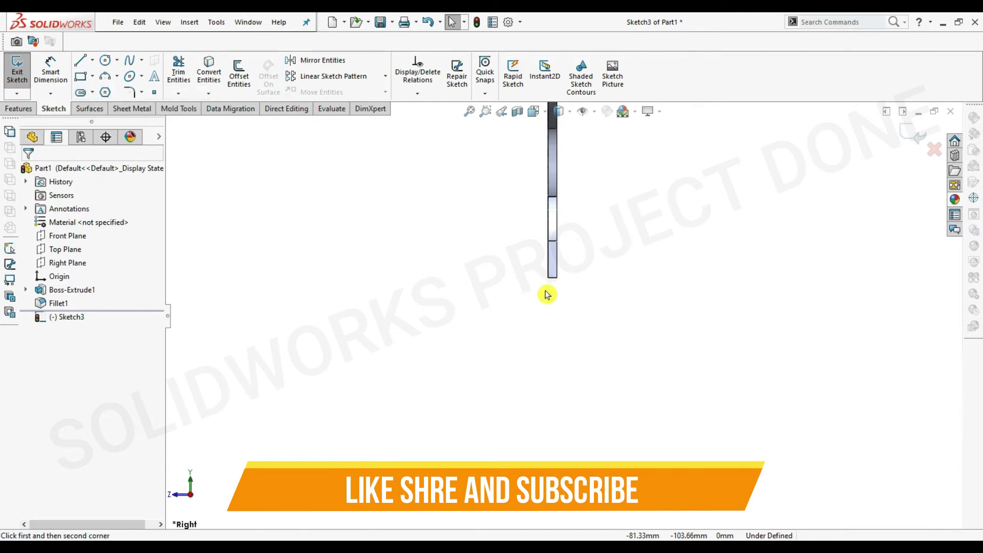
click(548, 278)
text(20)
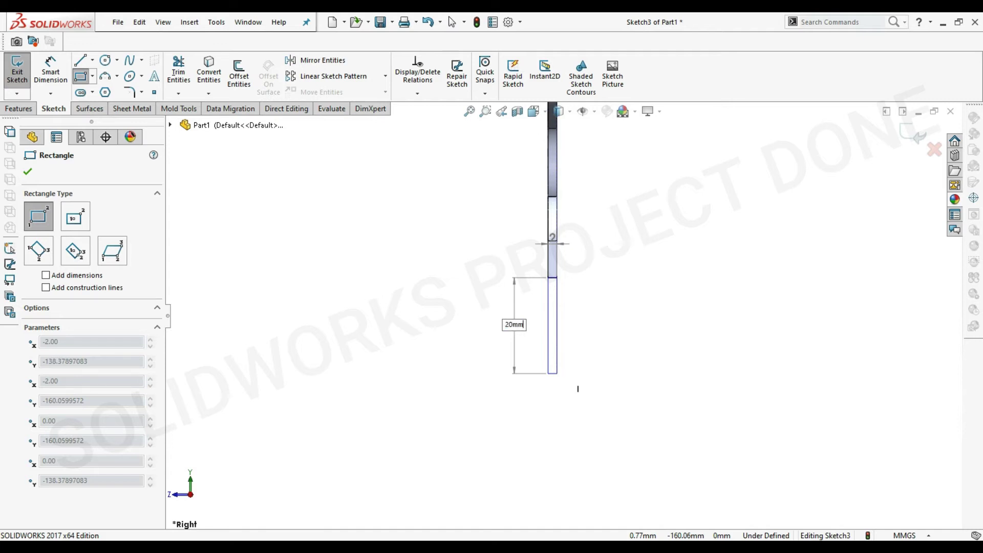
key(Tab)
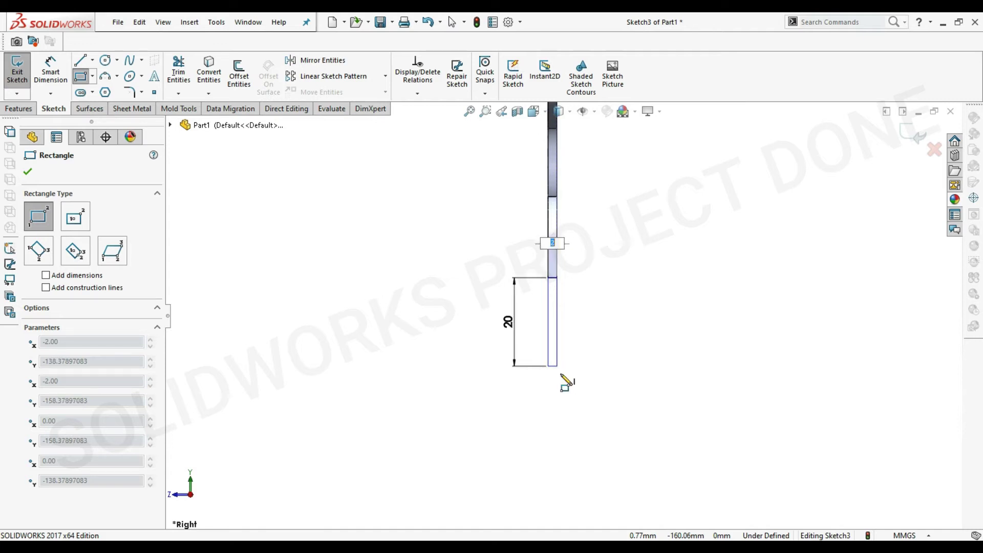
key(Return)
key(Escape)
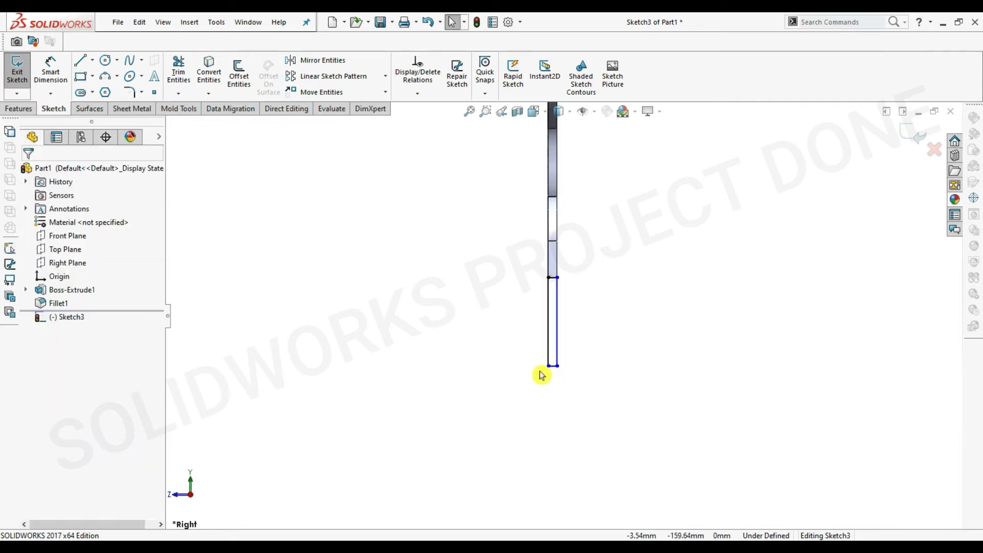
Step: Draw a 12 mm construction line from the rectangle's bottom corner
click(92, 76)
click(109, 94)
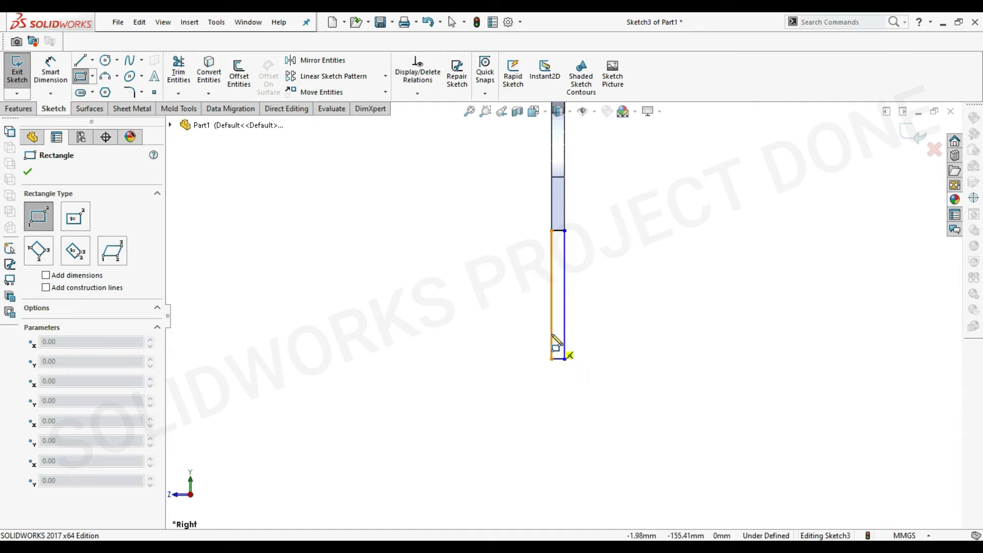
key(Escape)
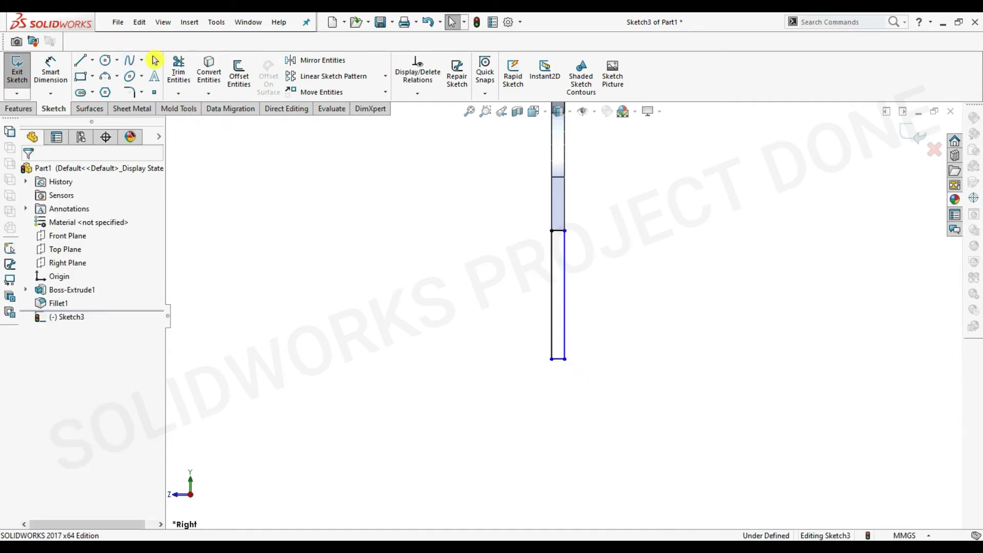
click(81, 61)
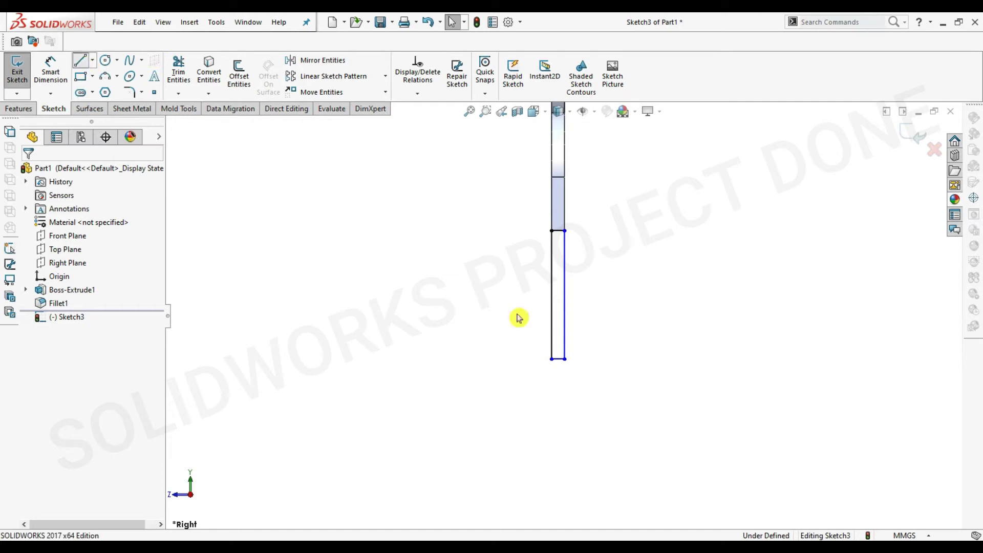
click(551, 359)
text(12)
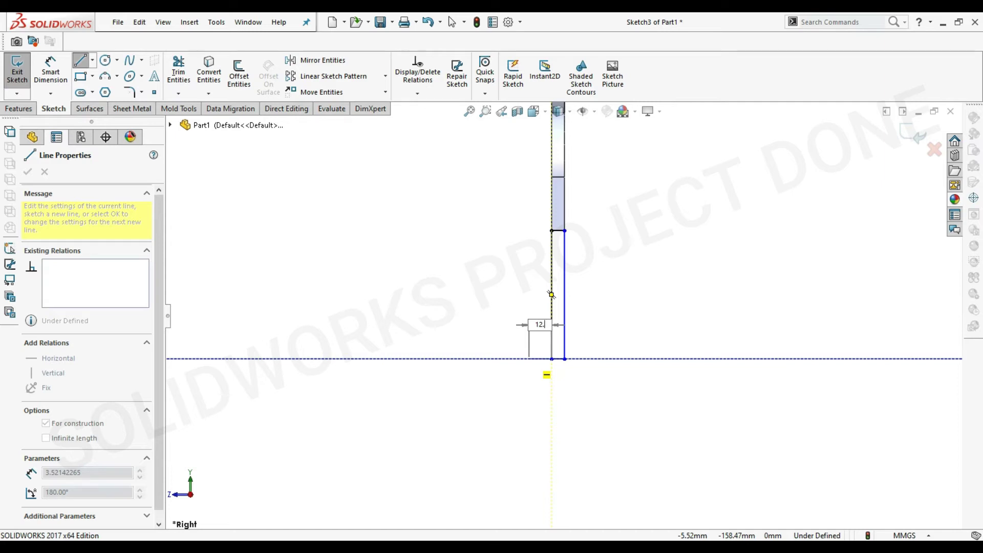
key(Return)
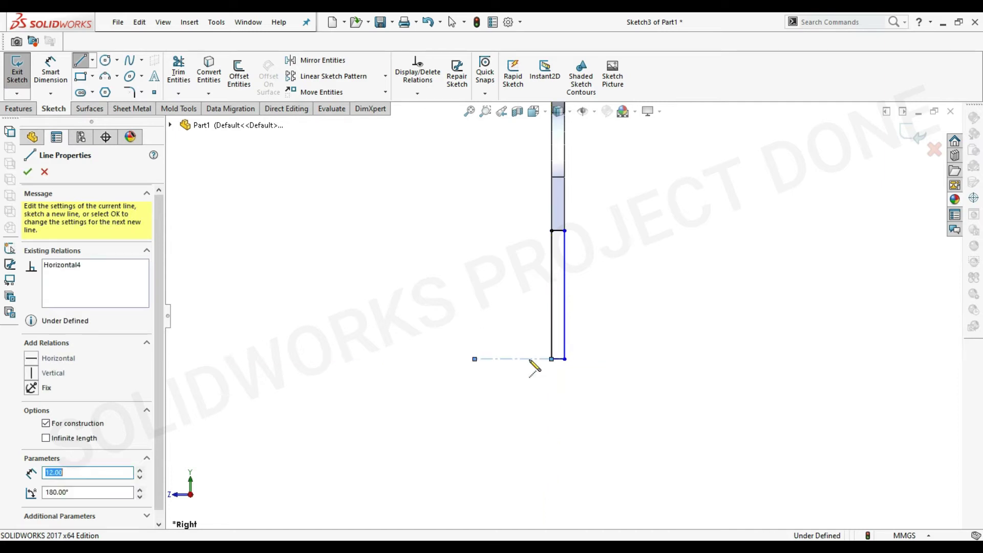
key(Escape)
Step: Draw a circle centred on the construction line, reaching the rectangle corner
click(104, 62)
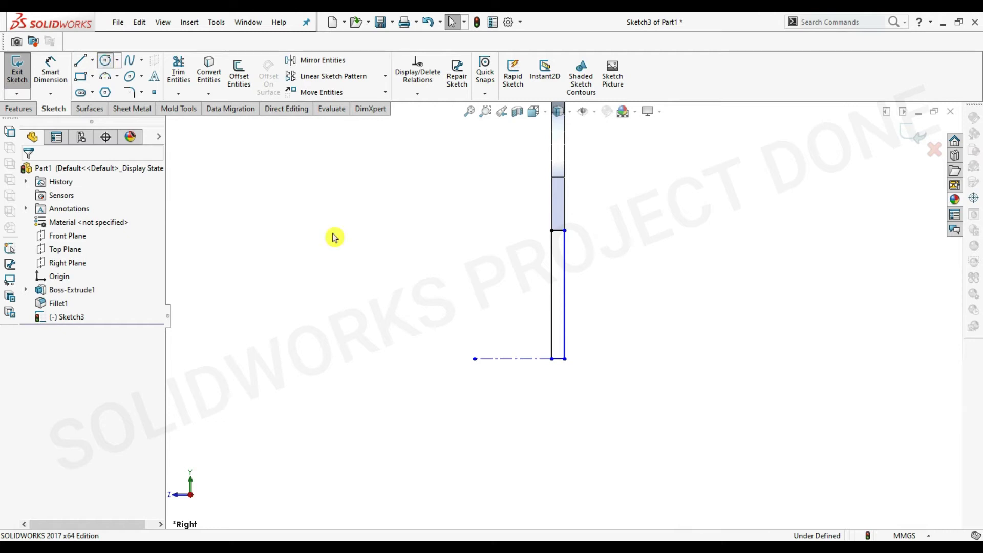
click(513, 359)
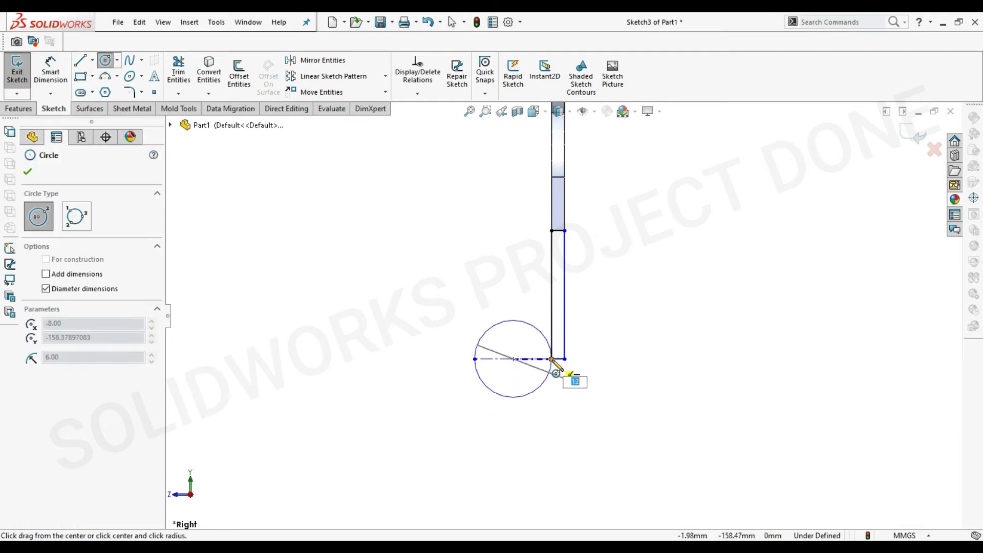
click(553, 359)
key(Escape)
Step: Trim away the circle's upper half, leaving the lower arc
scroll(584, 397, down, 2)
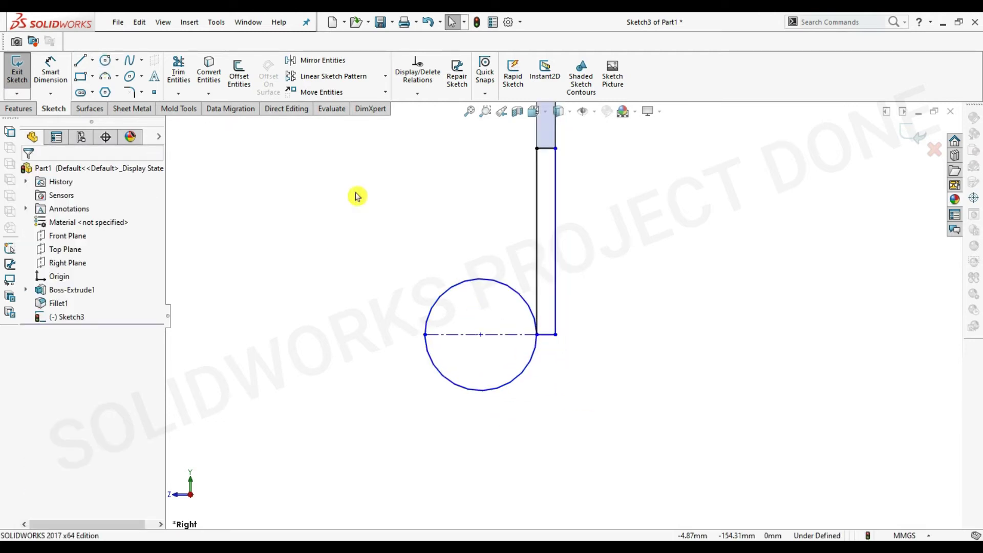
click(187, 80)
drag(489, 259, 493, 324)
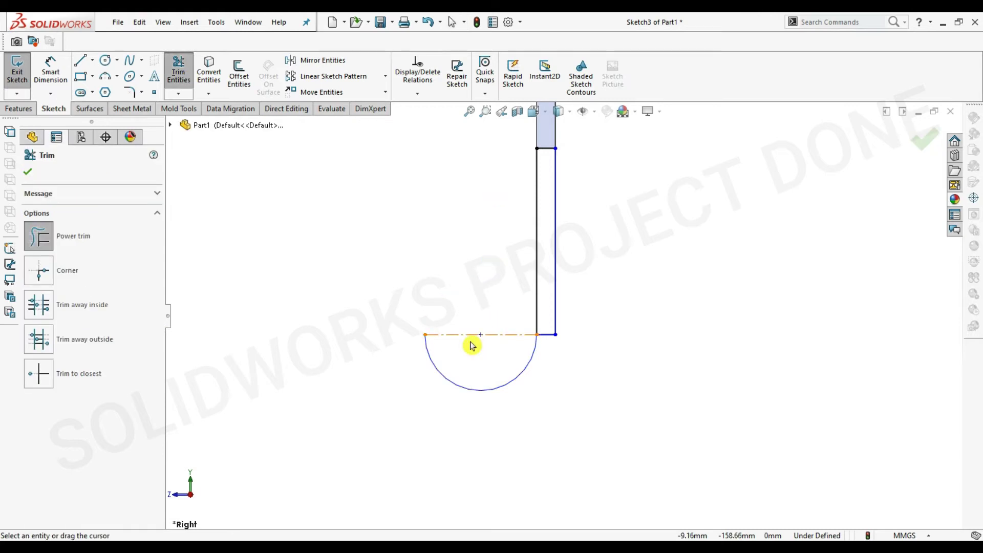
click(537, 353)
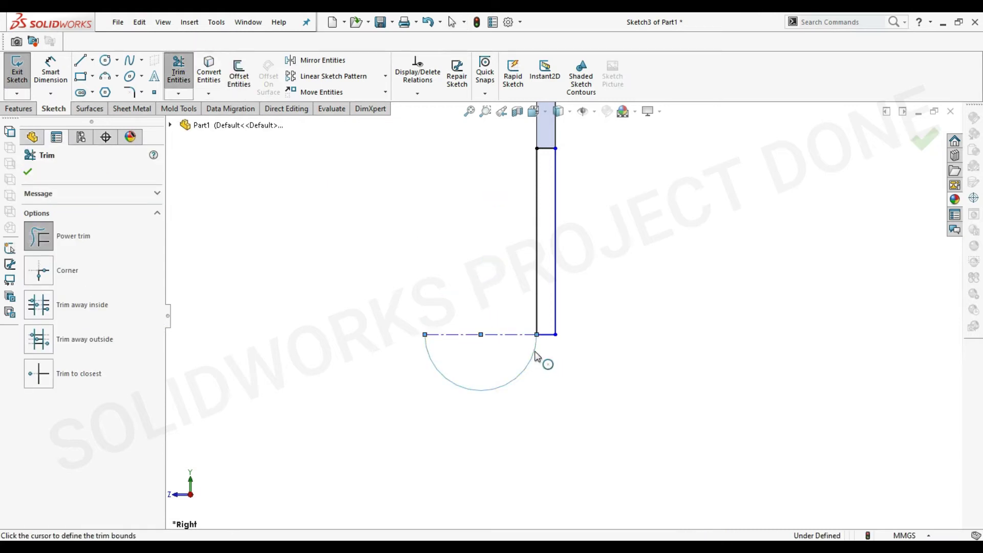
key(Escape)
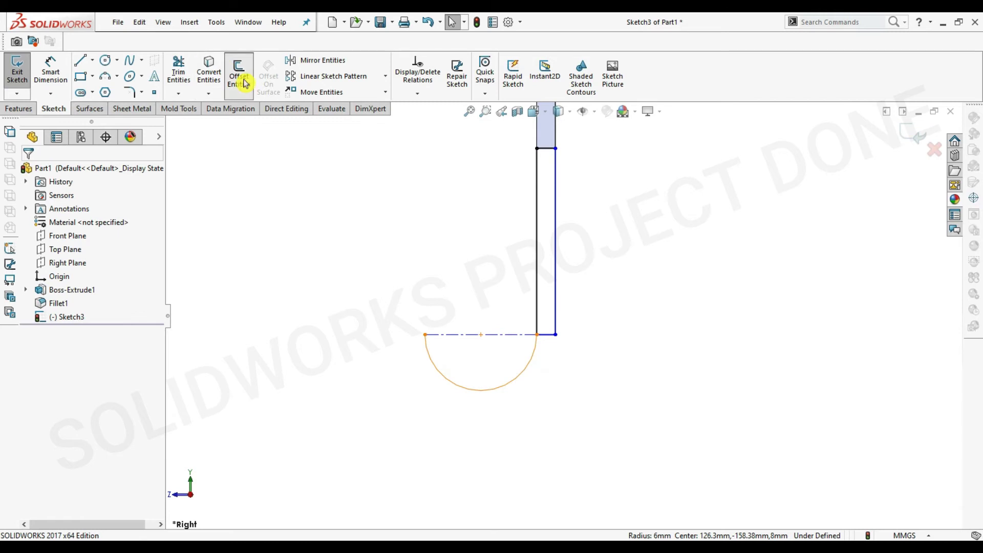
Step: Offset the arc 6 mm outward to form the hook's outer curve
click(239, 76)
click(540, 343)
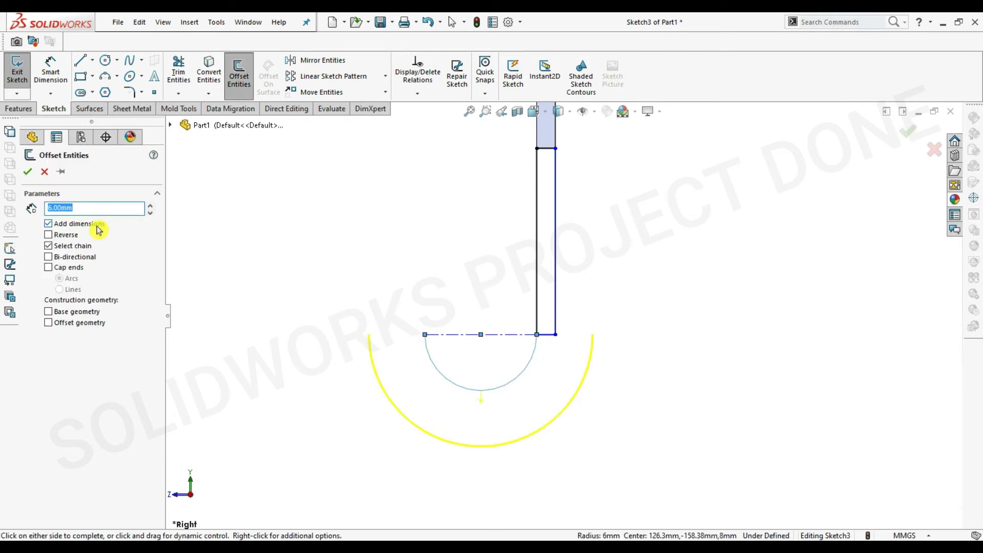
key(Return)
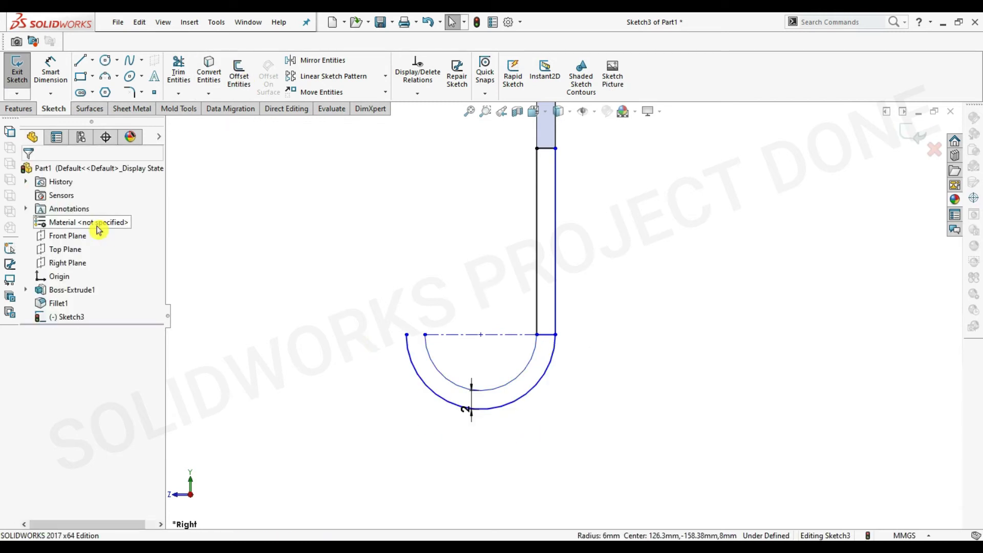
Step: Close the hook's left end with a 5 mm vertical line and a short horizontal segment
click(80, 60)
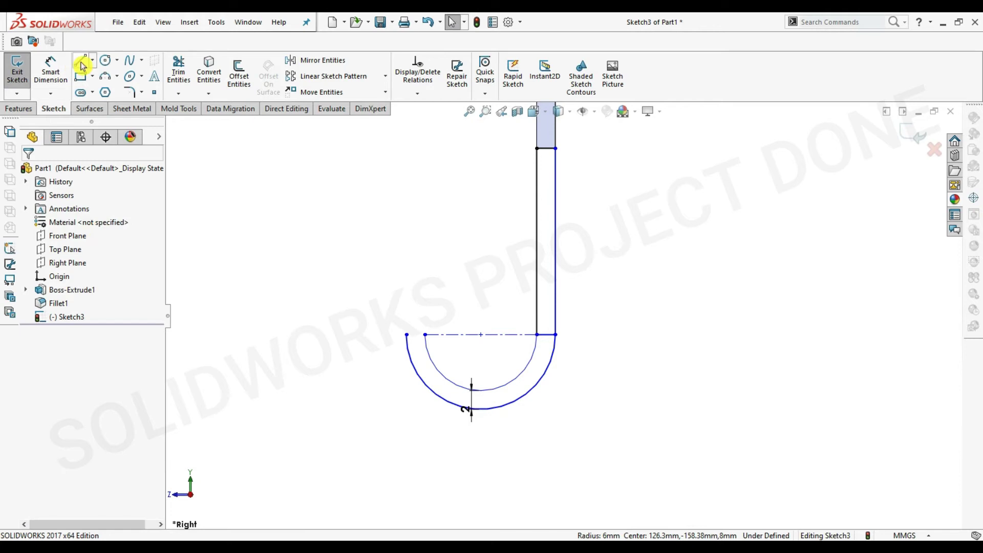
click(425, 334)
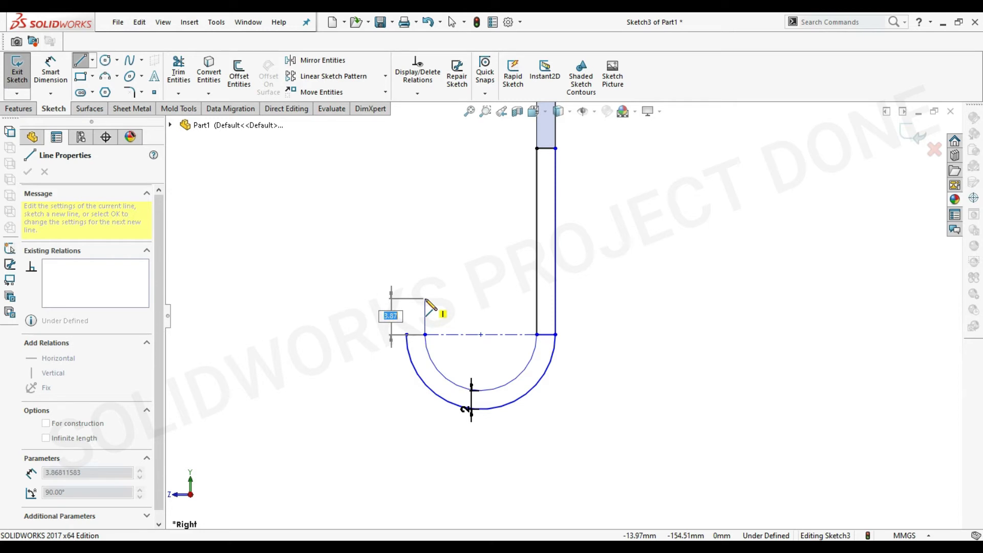
key(Return)
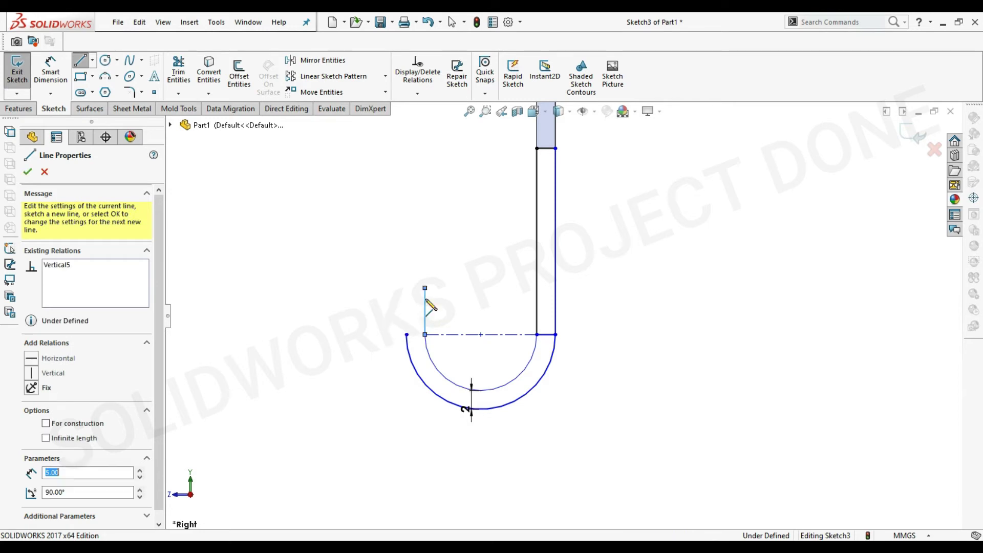
click(406, 287)
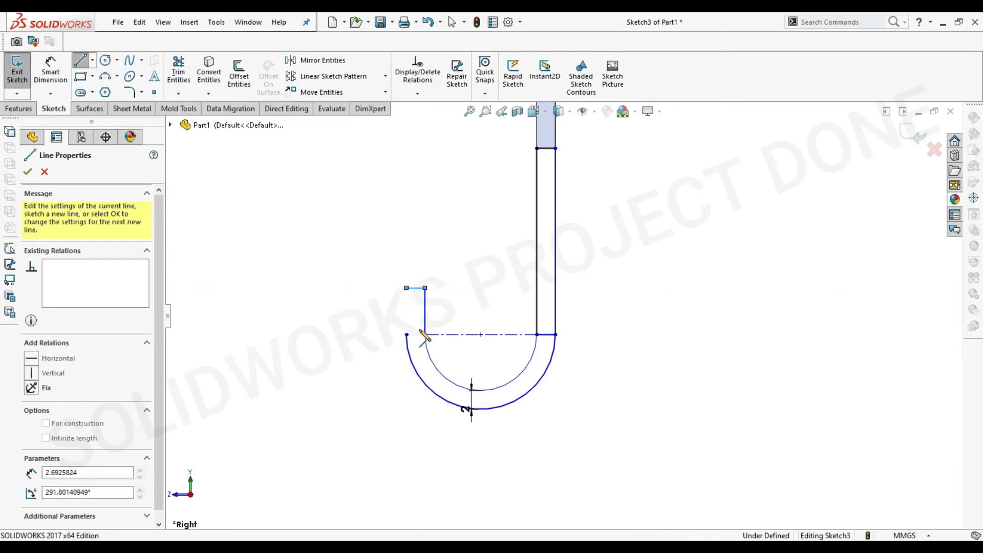
click(406, 334)
key(Escape)
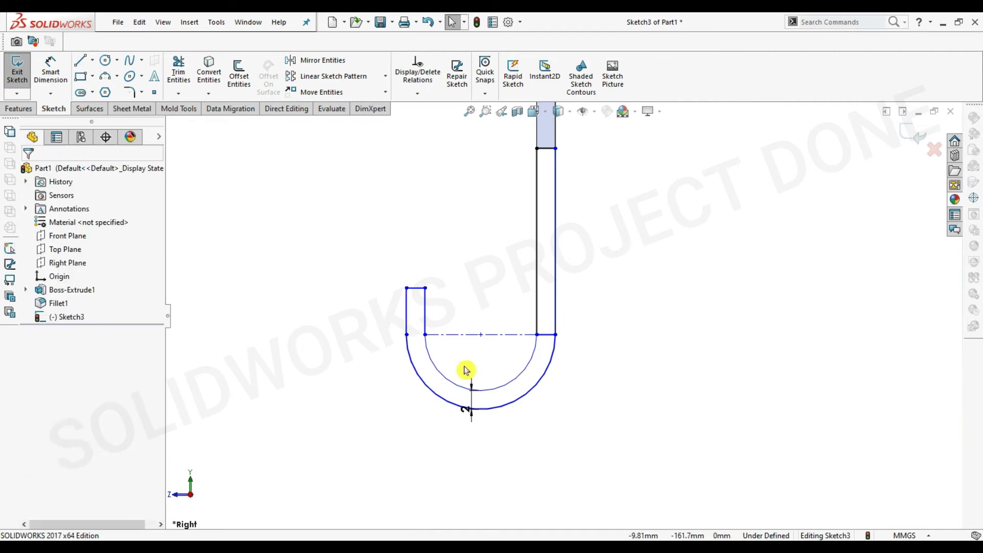
key(z)
Step: Shorten the vertical tip line to 3 mm
click(447, 313)
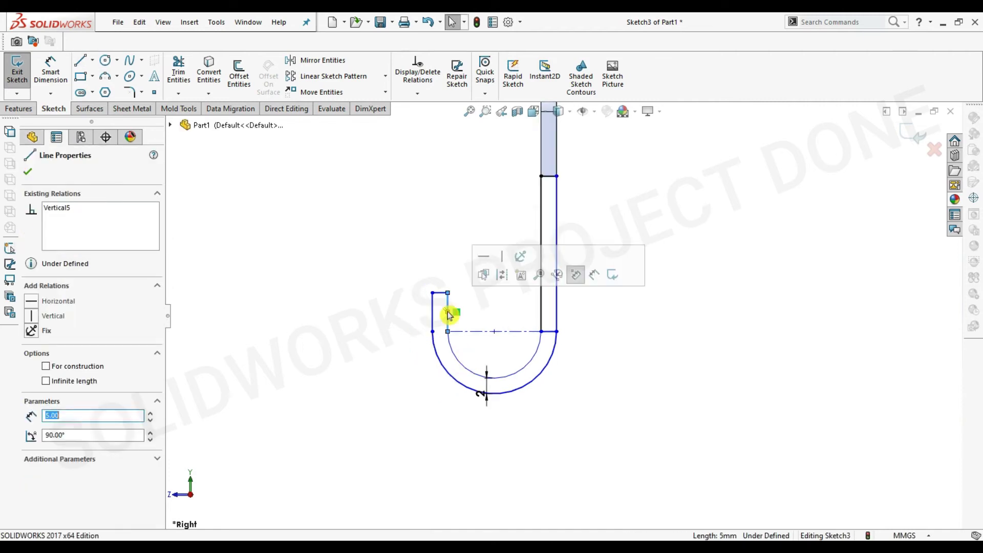
text(3)
key(Return)
click(316, 338)
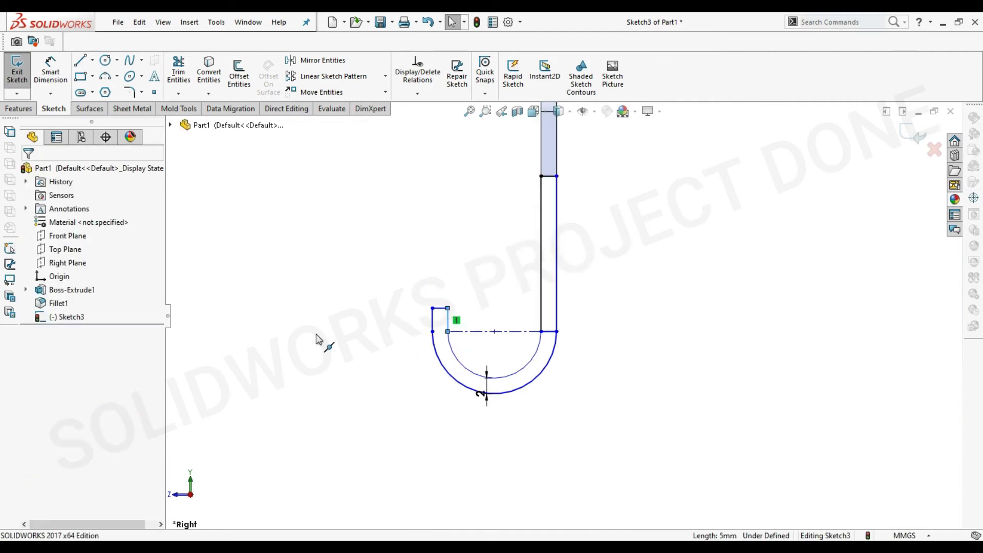
middle_drag(379, 314, 439, 333)
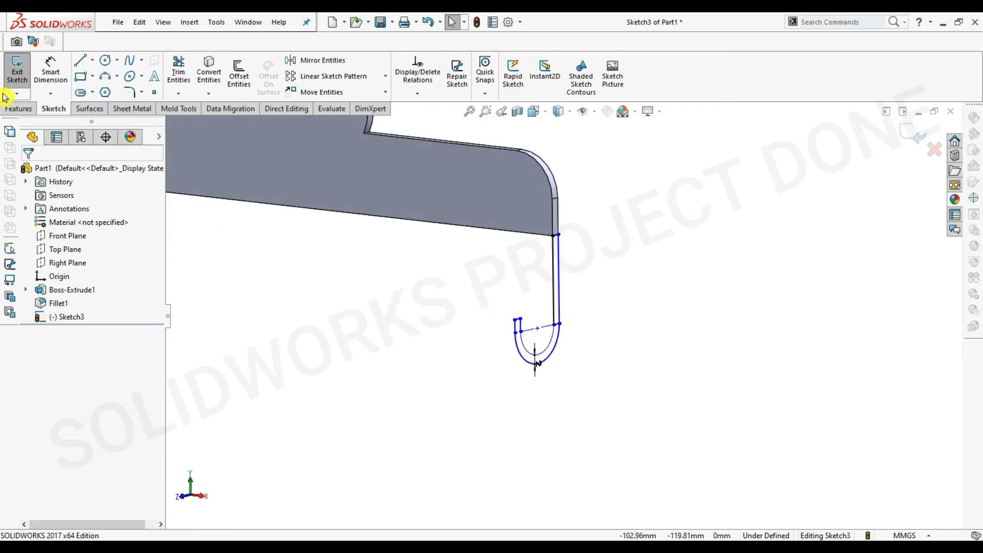
Step: Extrude both J-hook sketch regions 16 mm in the reversed direction
click(18, 108)
click(22, 71)
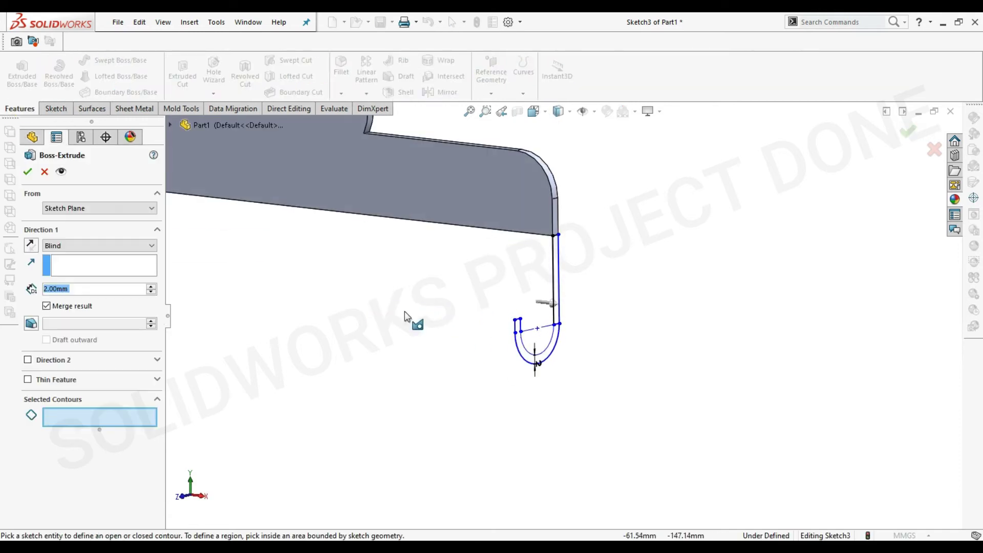
scroll(527, 335, down, 3)
click(531, 334)
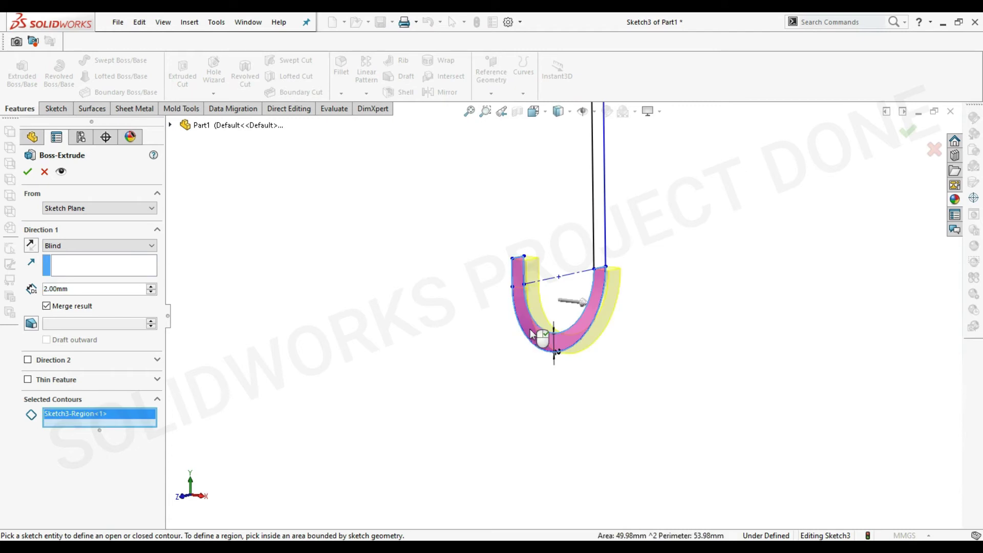
click(600, 245)
scroll(525, 275, up, 1)
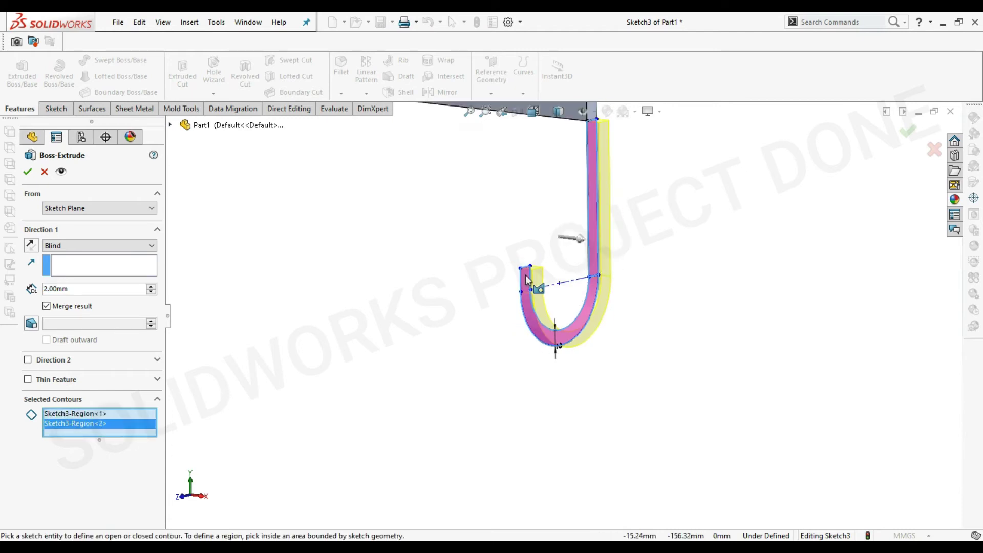
click(37, 245)
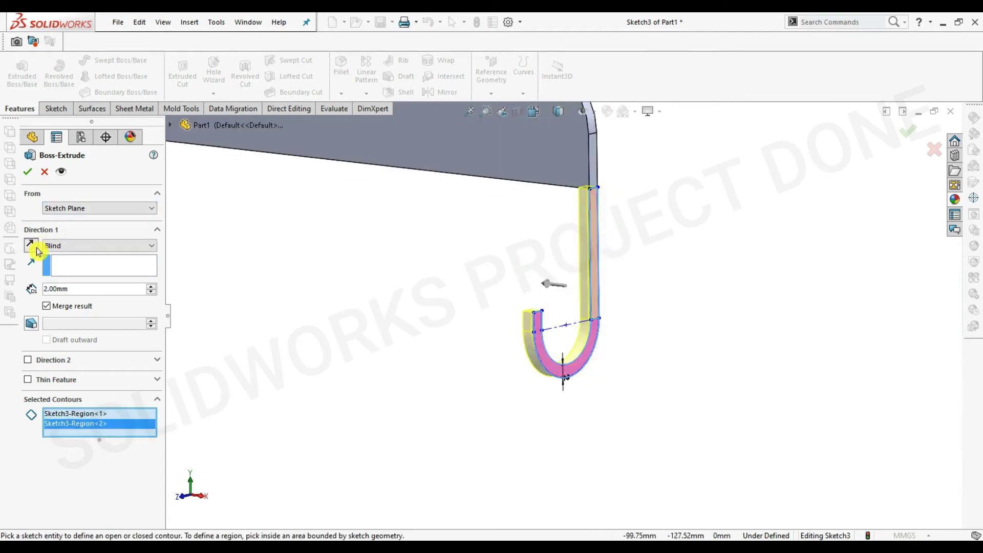
text(16)
key(Return)
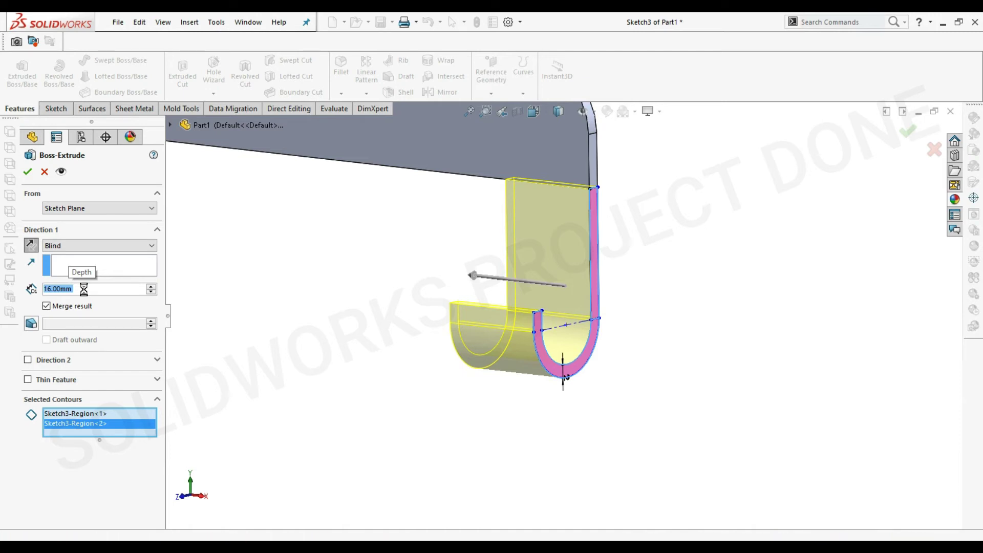
scroll(505, 302, up, 3)
scroll(504, 300, up, 3)
Step: Select the Right Plane, look normal to it, then switch to the front view
scroll(505, 300, up, 2)
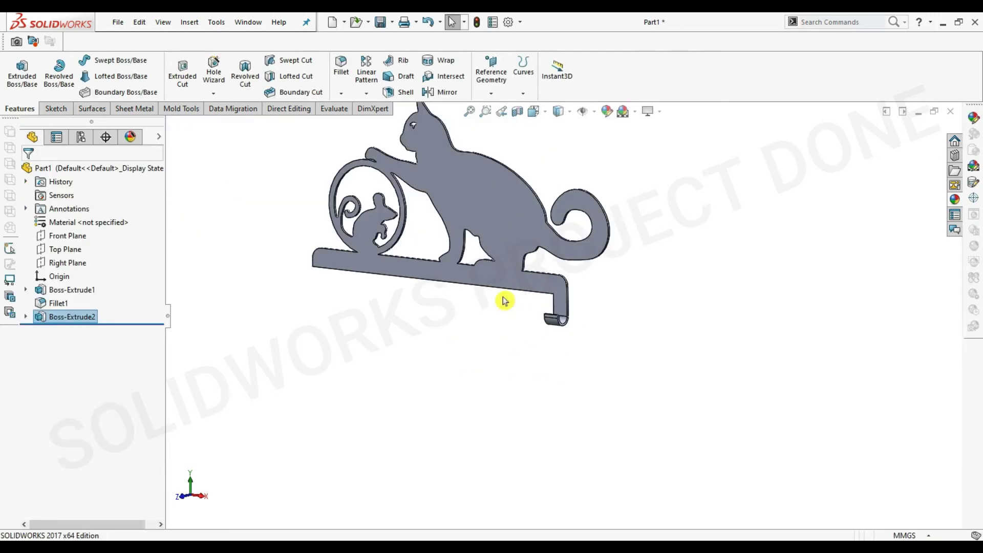
scroll(428, 257, down, 2)
click(447, 301)
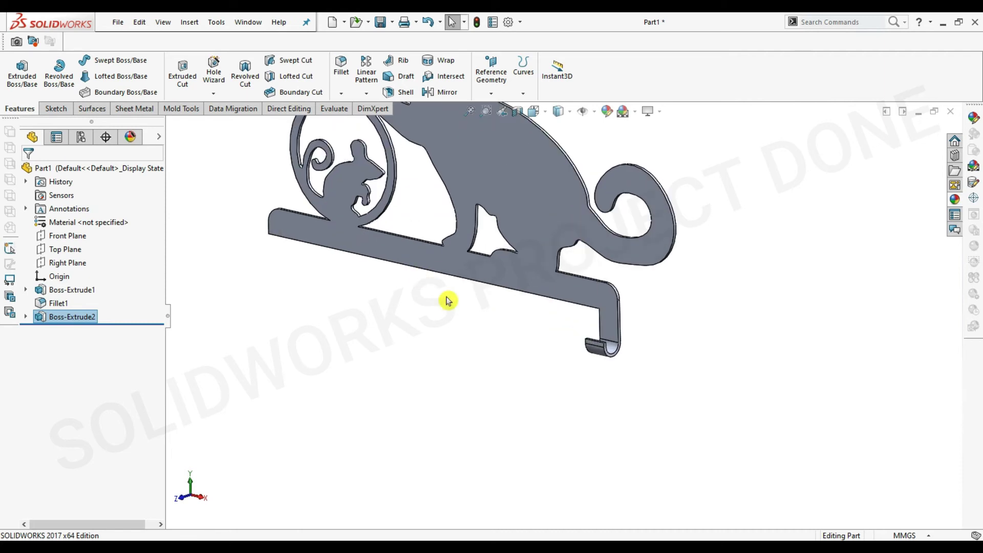
click(67, 263)
key(ctrl+8)
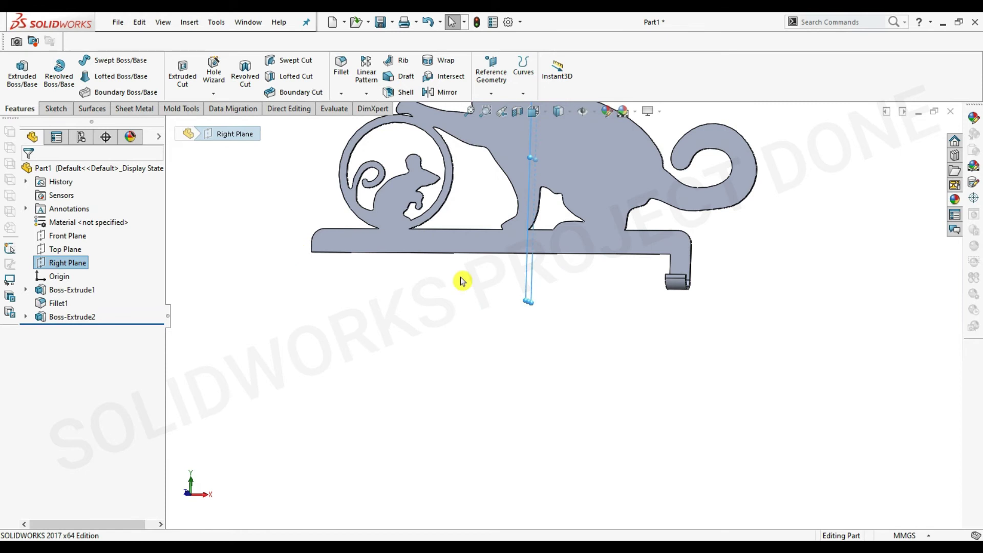
key(space)
click(417, 340)
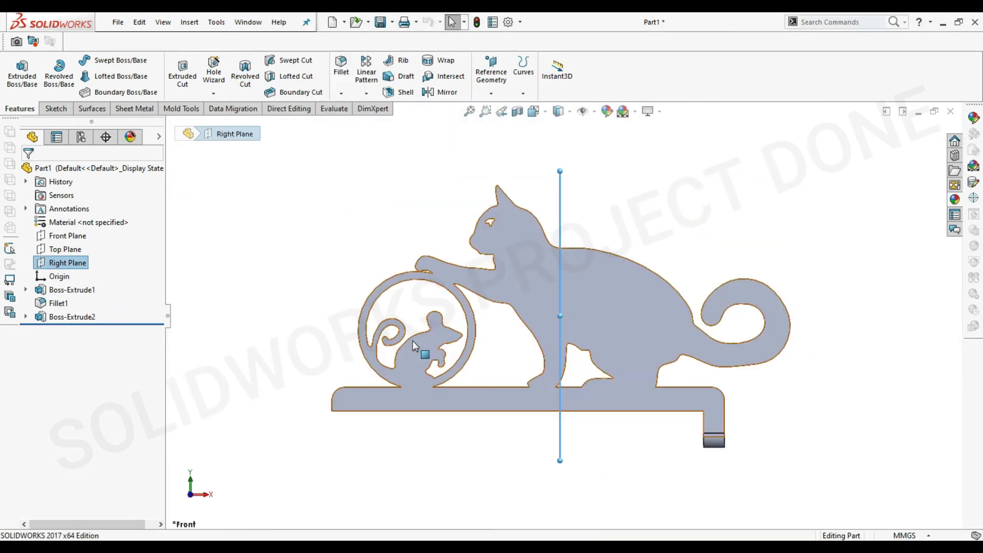
click(476, 437)
Step: Create Plane1 from the bar's two end faces, midway along the bar
click(491, 93)
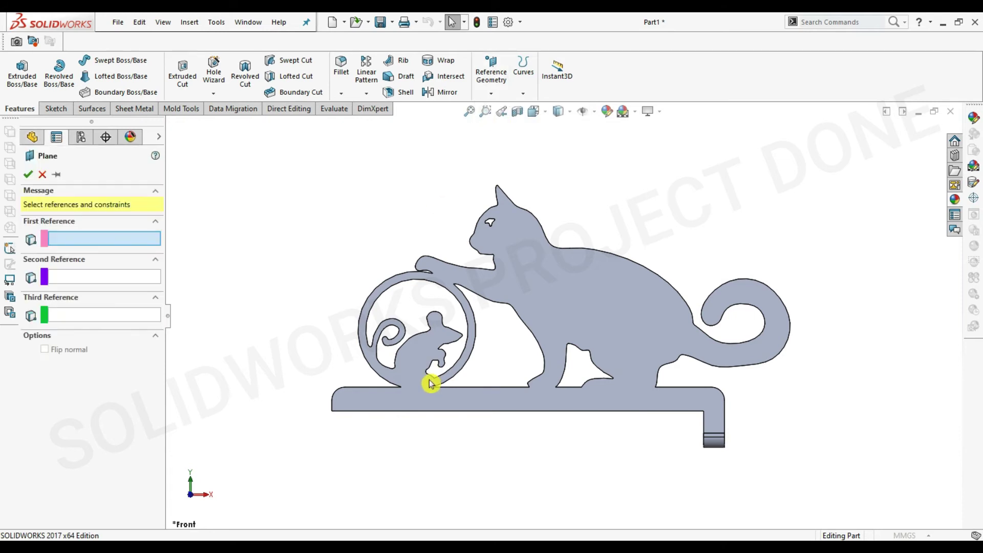
scroll(428, 399, up, 2)
middle_drag(428, 417, 500, 444)
scroll(473, 361, down, 5)
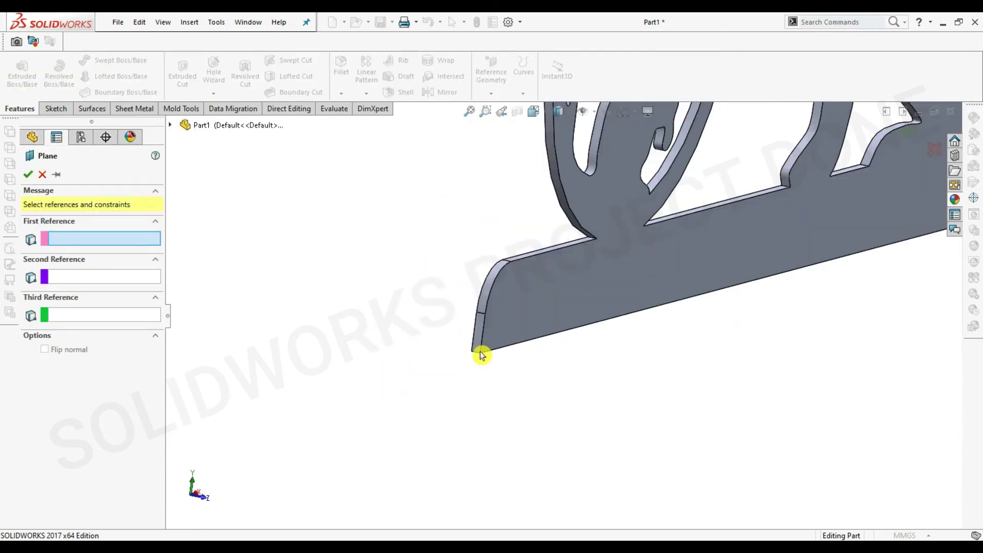
mouse_move(706, 336)
middle_down()
mouse_move(623, 325)
mouse_move(746, 314)
middle_up()
scroll(745, 314, up, 3)
scroll(638, 249, down, 5)
click(625, 226)
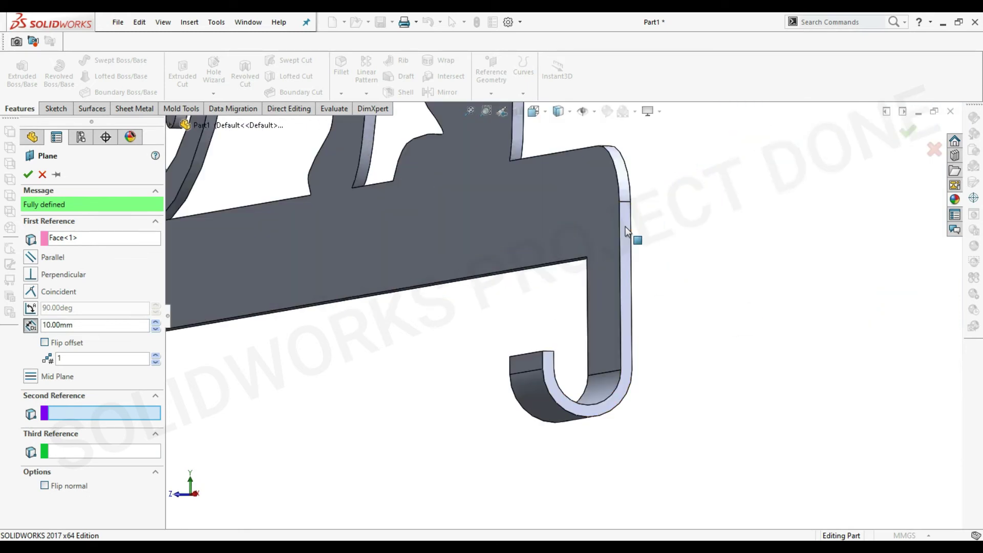
middle_drag(355, 289, 461, 287)
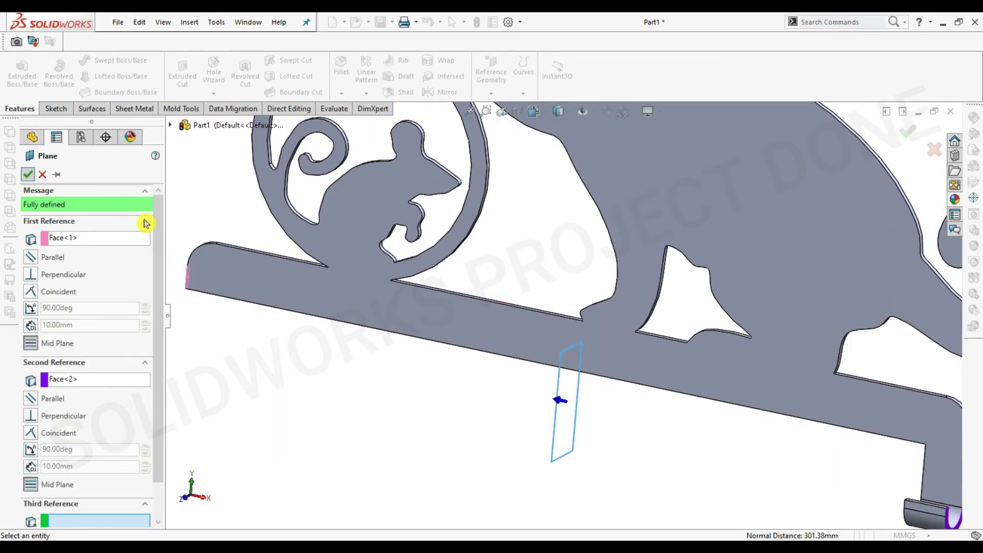
right_click(526, 445)
mouse_move(526, 445)
middle_down()
mouse_move(518, 353)
mouse_move(538, 390)
middle_up()
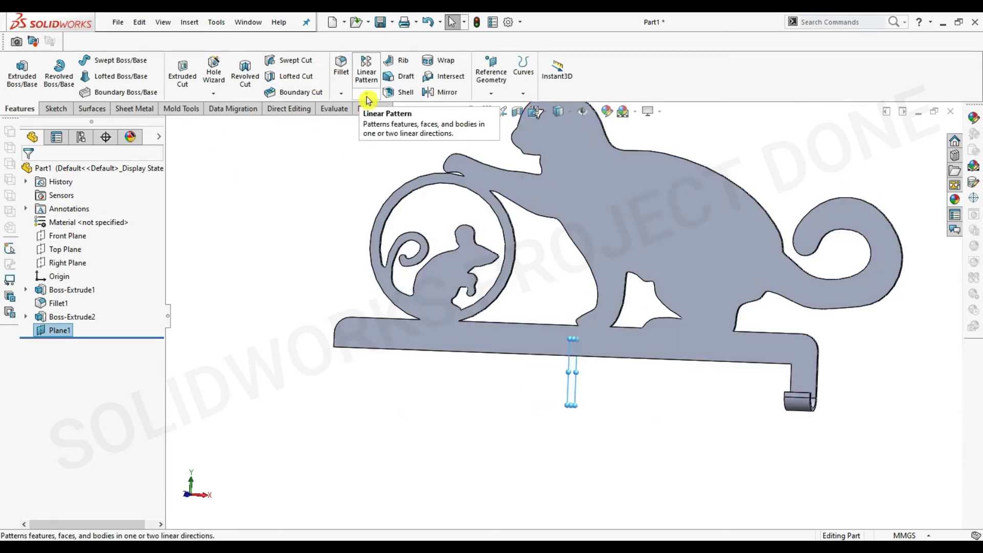
Step: Mirror the hook extrusion Boss-Extrude2 across Plane1 onto the bar's left end
click(445, 94)
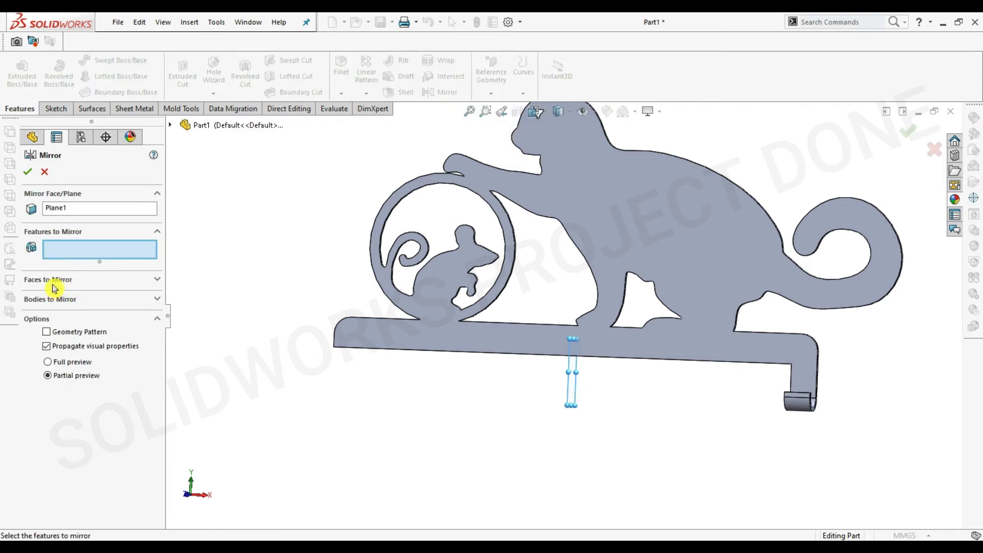
click(171, 125)
click(231, 274)
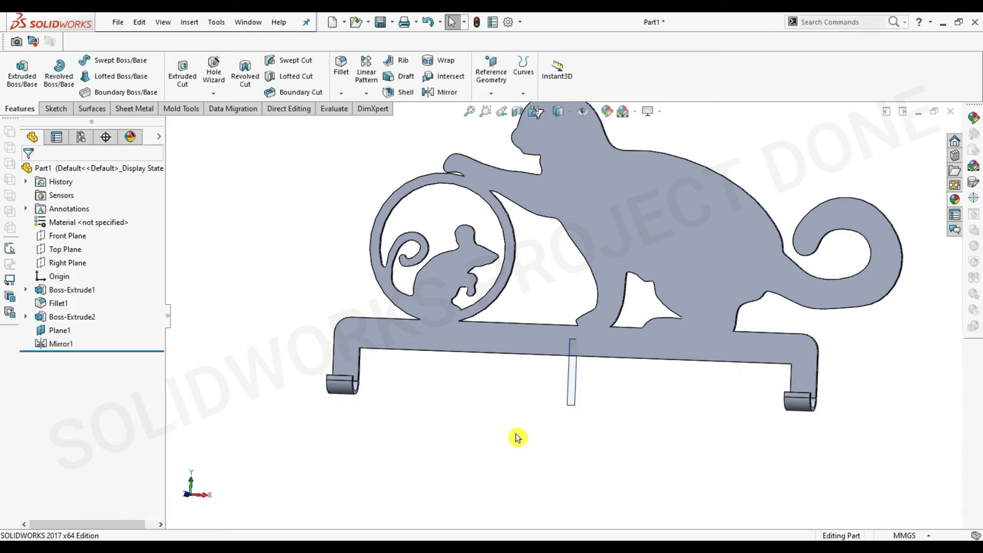
Step: Switch to the front view and select the plate's front face
key(f)
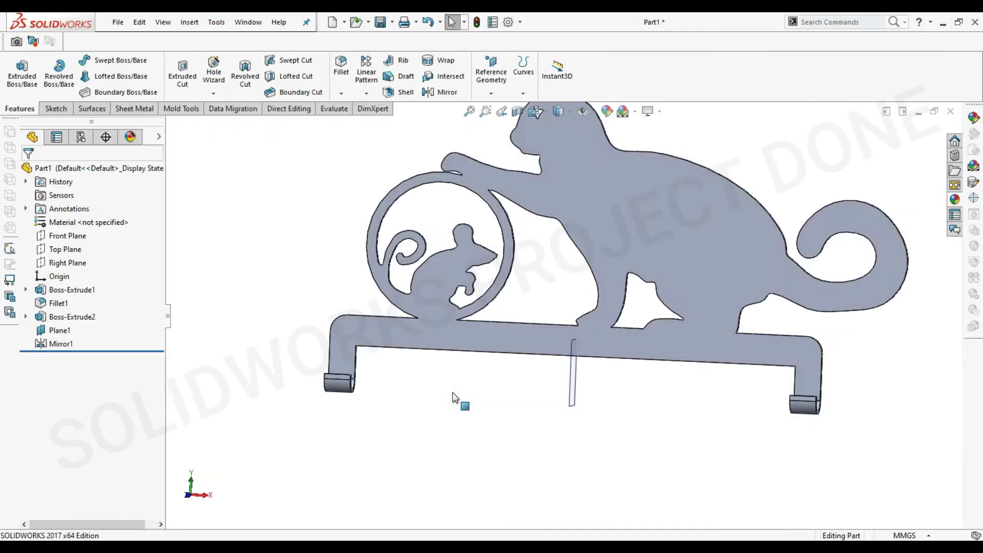
key(ctrl+1)
click(400, 408)
Step: Sketch a horizontal line along the bar's underside with segments of 55.345, 16 and 55.345 mm
click(449, 365)
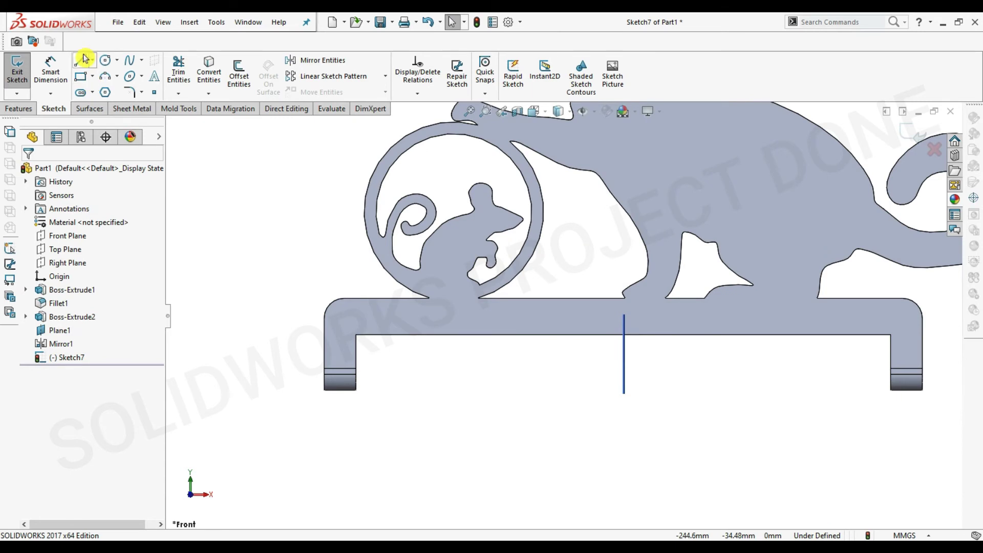
click(80, 60)
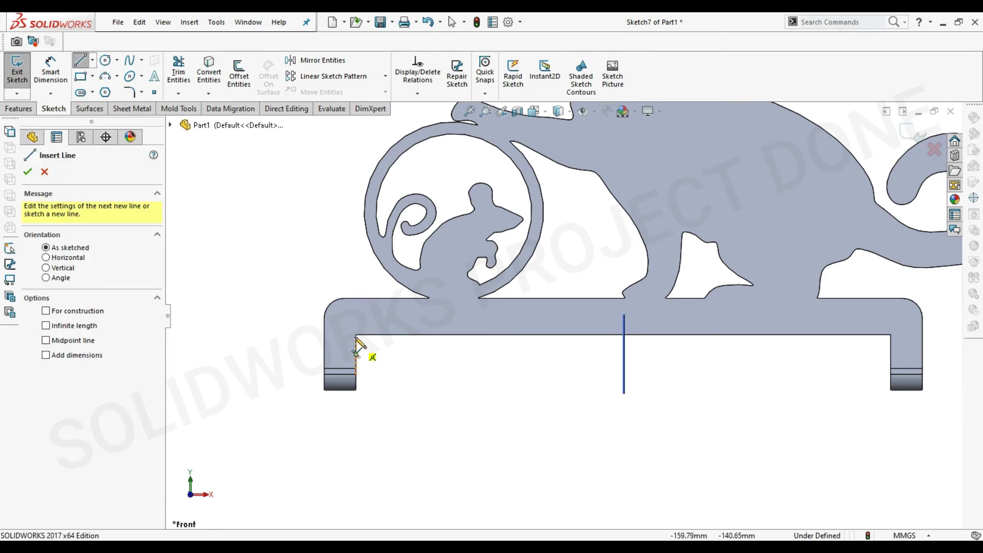
click(356, 336)
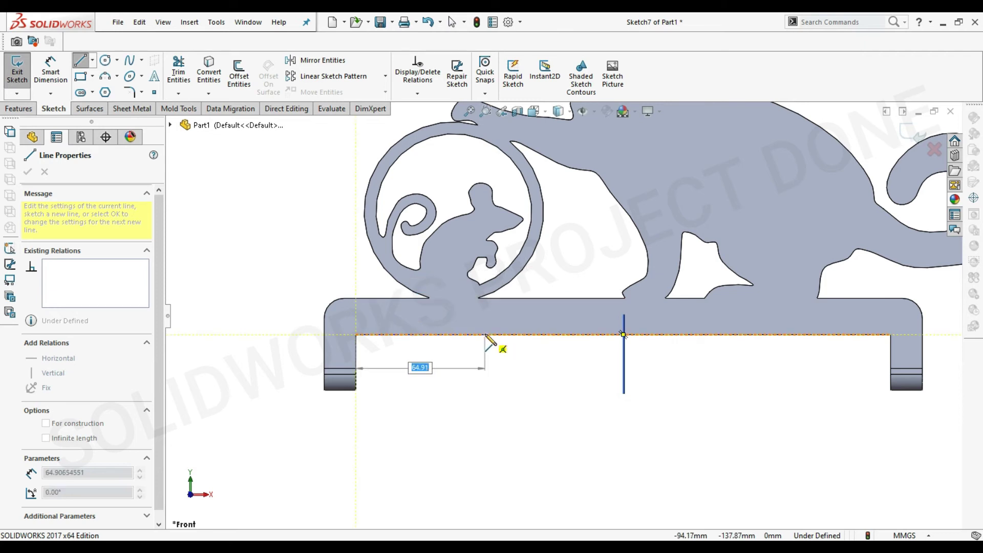
text(55.345)
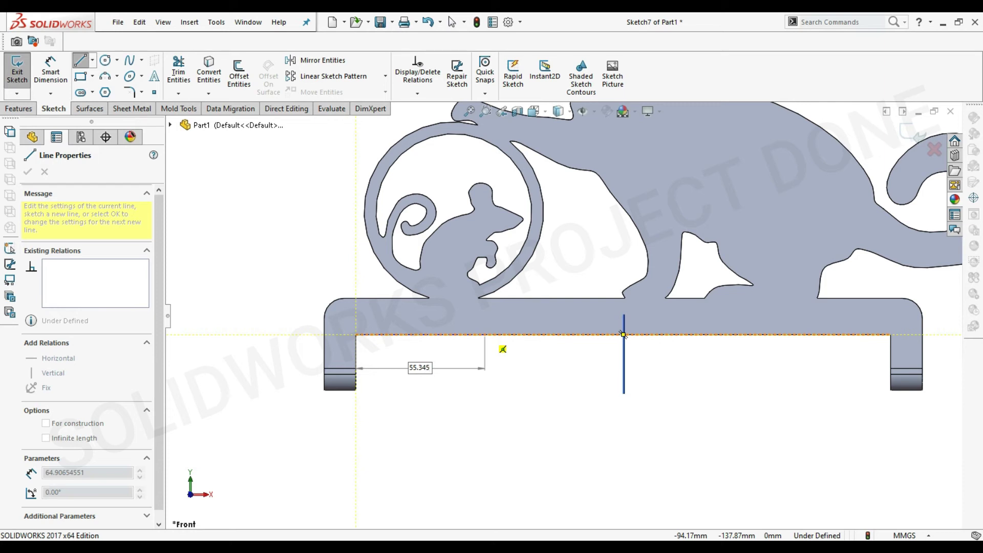
key(Return)
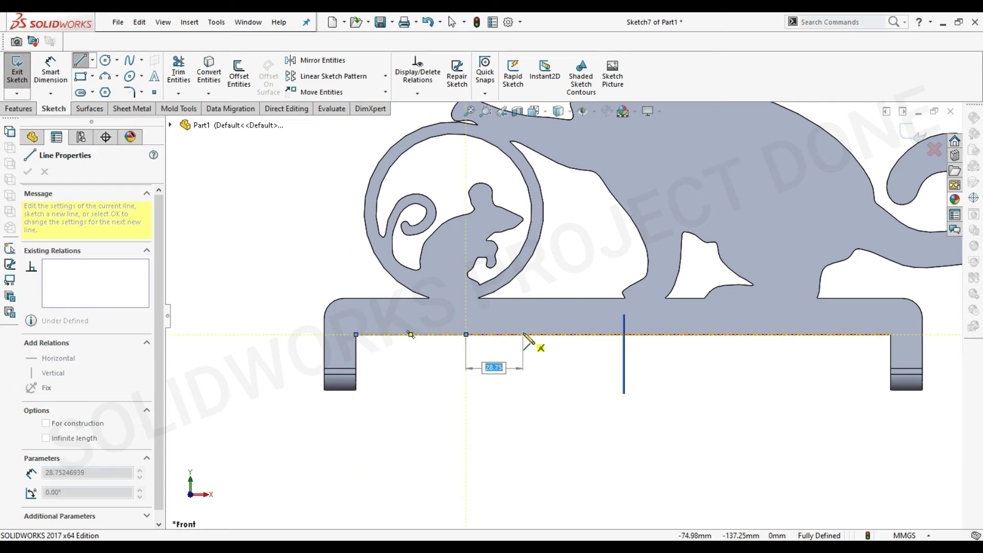
key(Return)
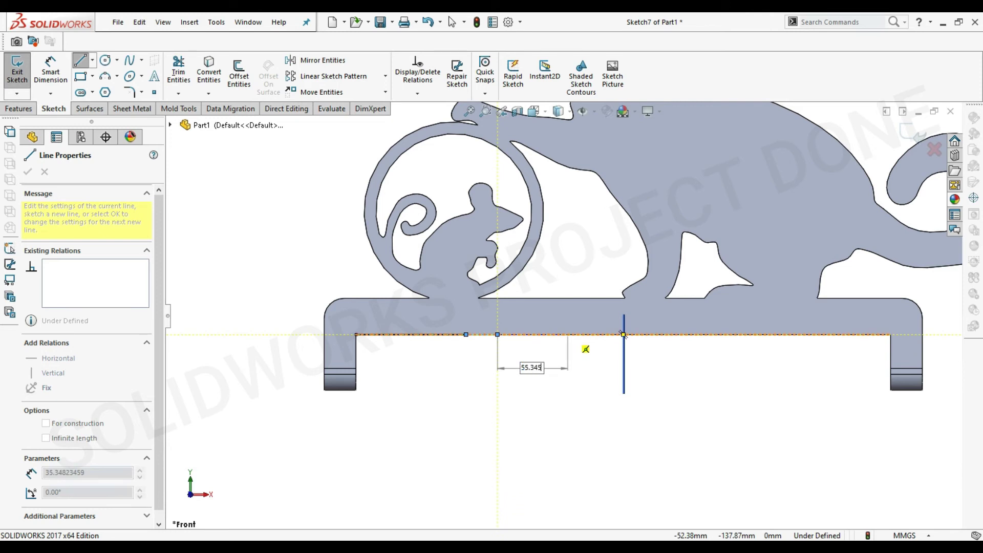
key(Return)
Step: Continue the line with 16, 55.345 and 16 mm segments to the bar's right end
click(607, 334)
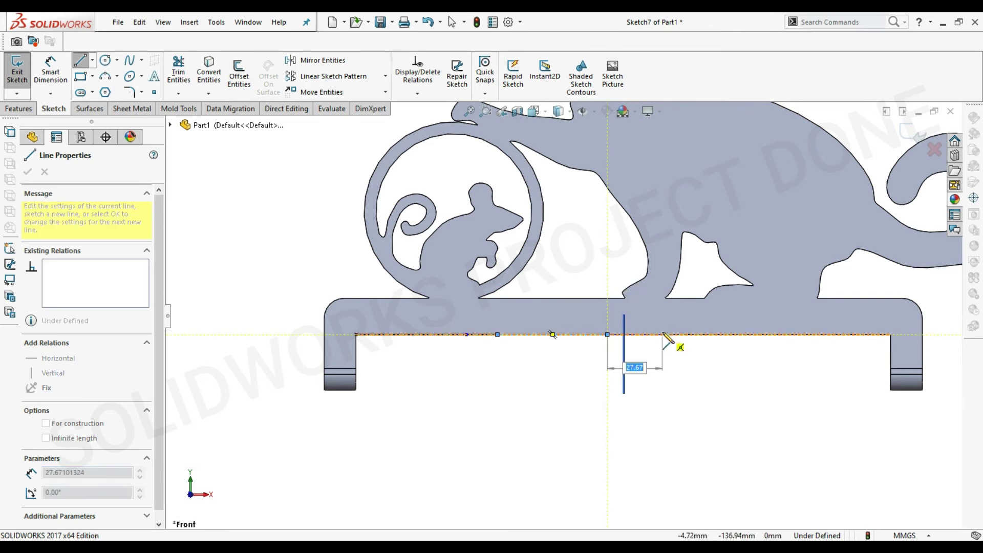
key(Return)
text(55.345)
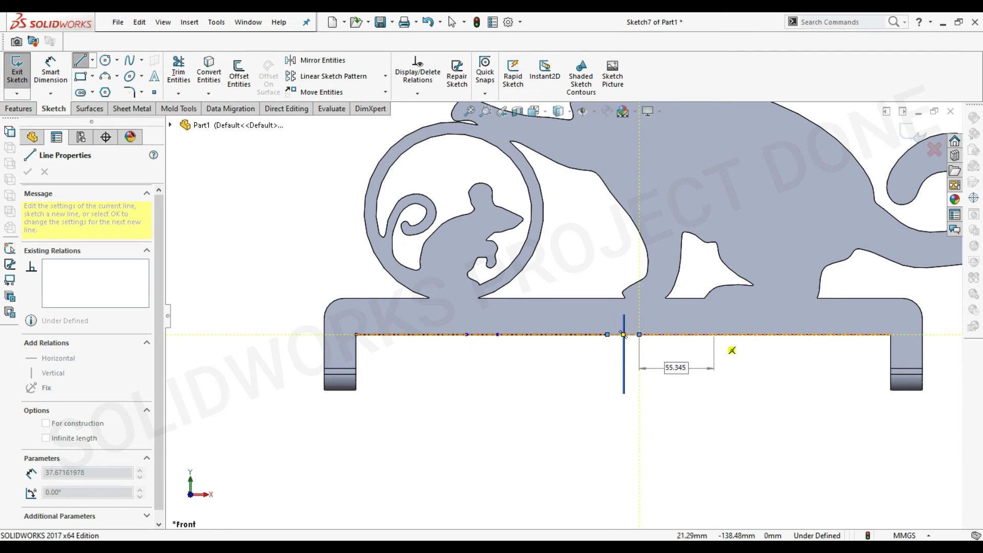
key(Return)
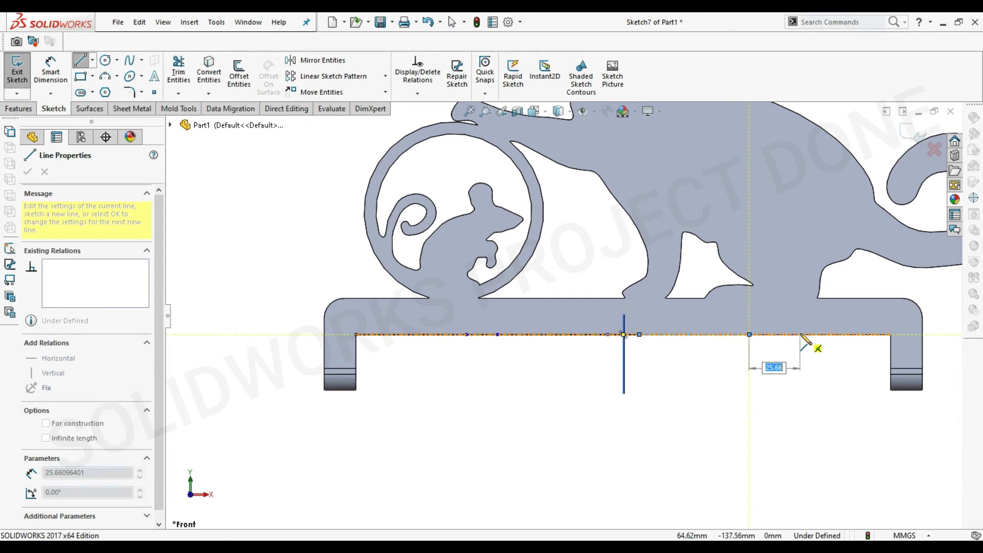
text(6)
key(Return)
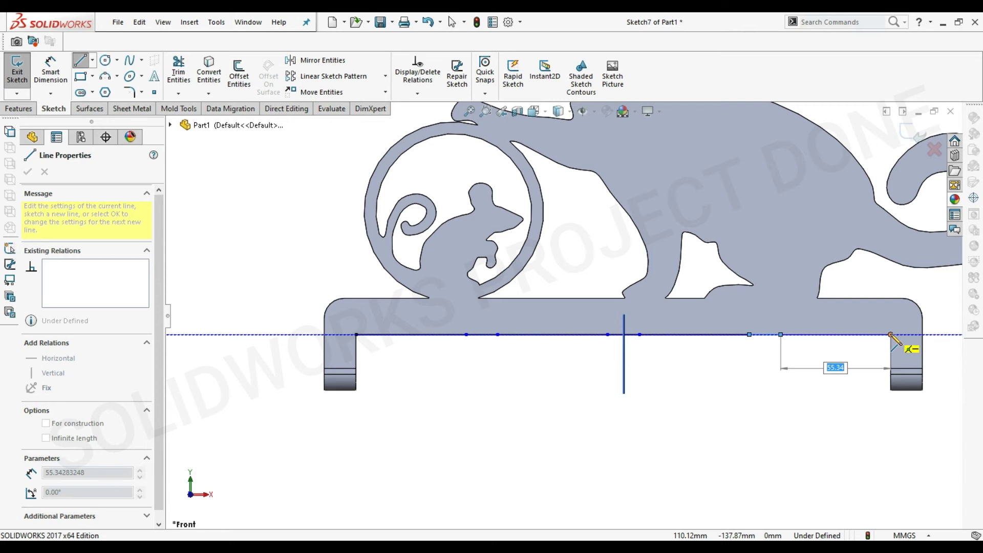
click(890, 334)
key(Escape)
scroll(582, 373, up, 1)
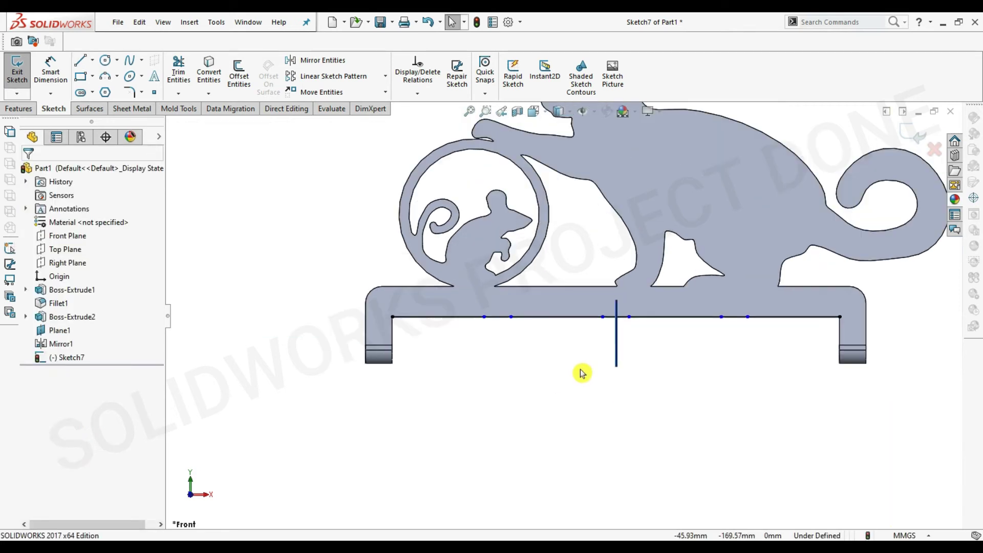
Step: Close Sketch7 and create Plane4 at Point2, perpendicular to the bar's bottom line
click(914, 134)
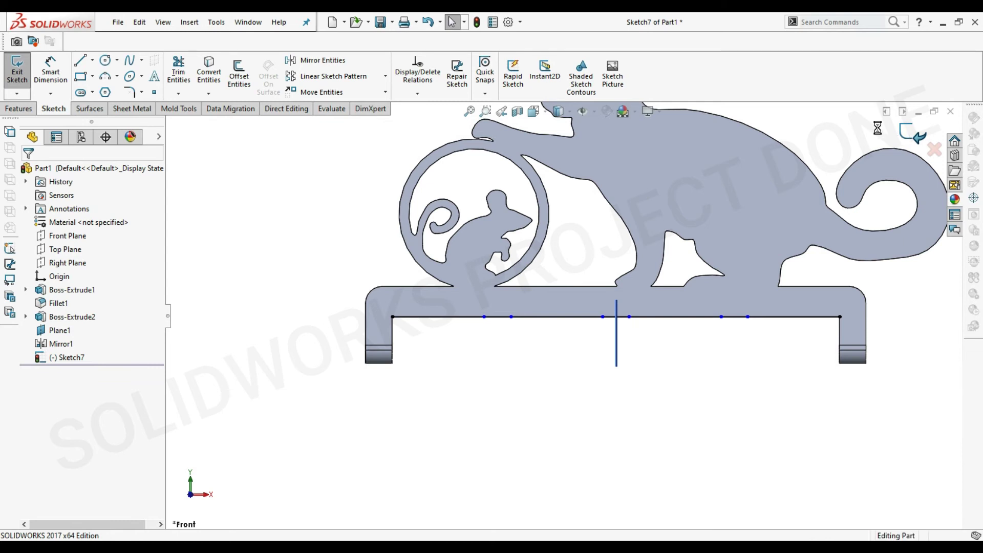
mouse_move(654, 354)
middle_down()
mouse_move(434, 358)
mouse_move(540, 351)
middle_up()
click(490, 93)
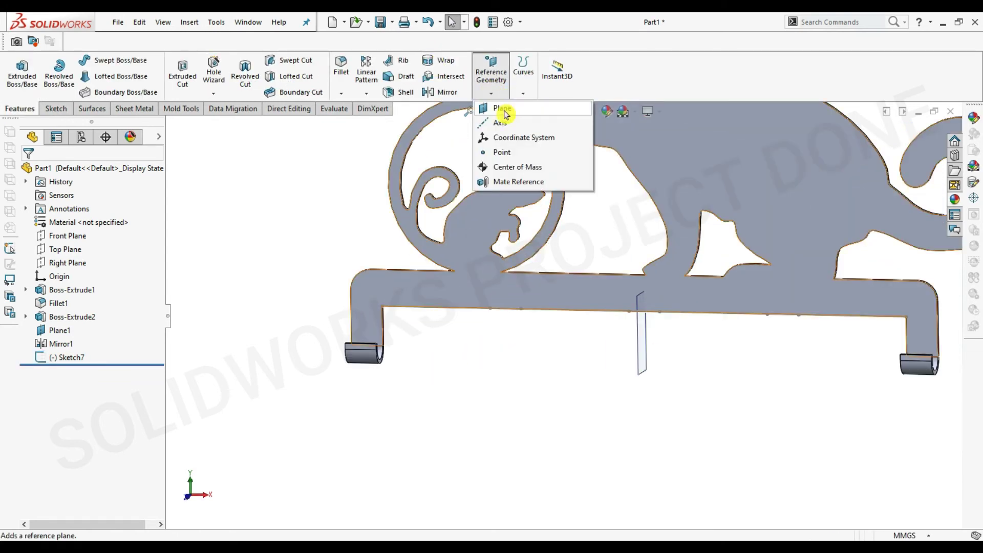
click(505, 114)
click(487, 308)
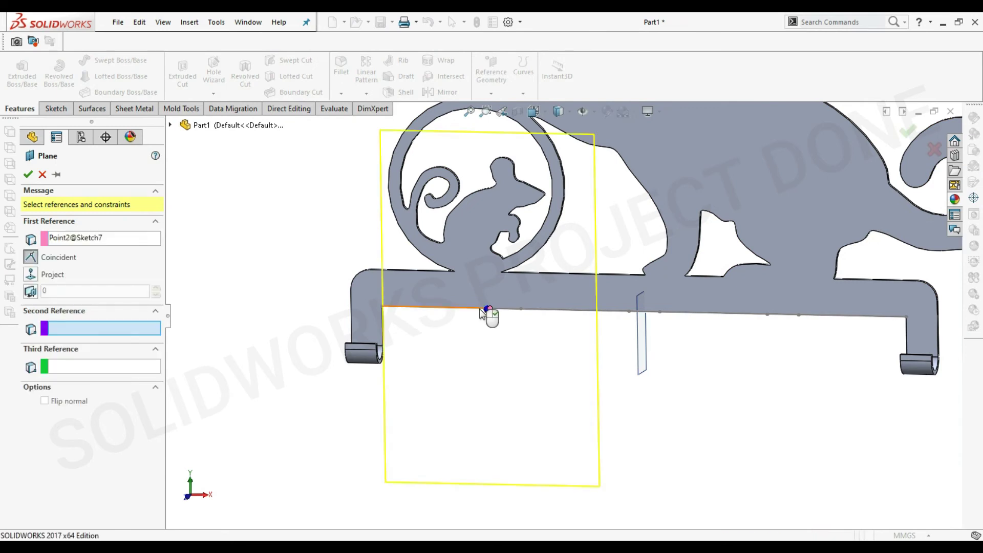
click(479, 307)
click(29, 175)
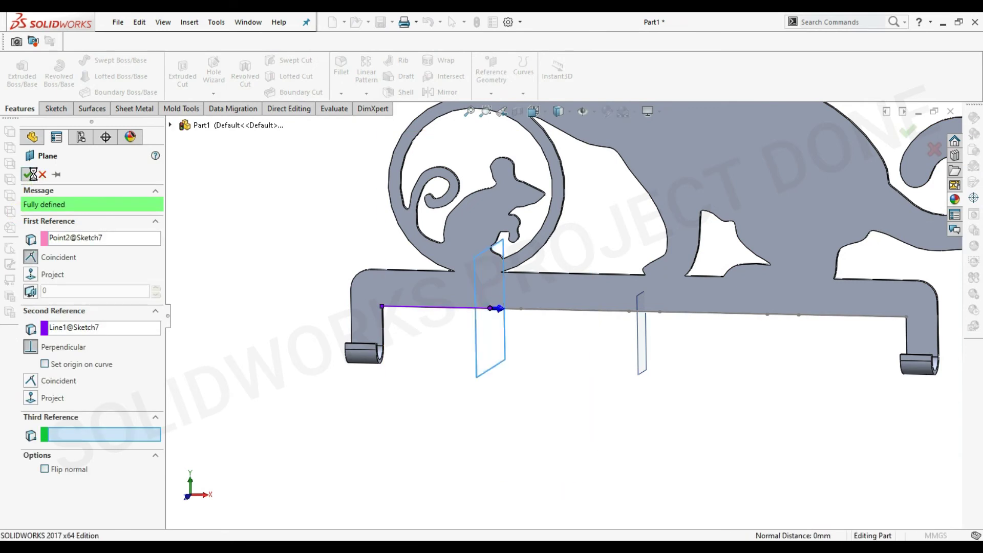
Step: Select Plane4 and open a new sketch on it
drag(57, 378, 79, 335)
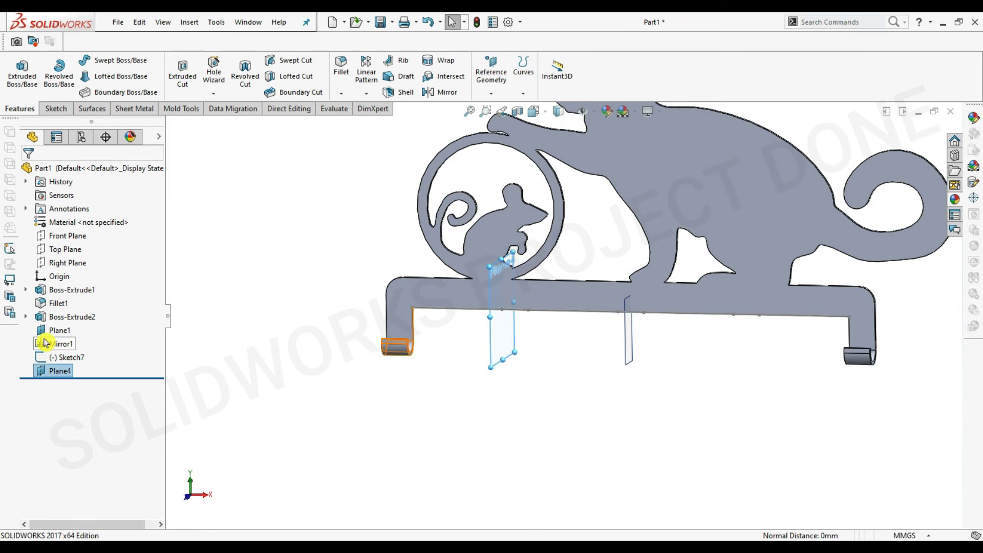
click(84, 335)
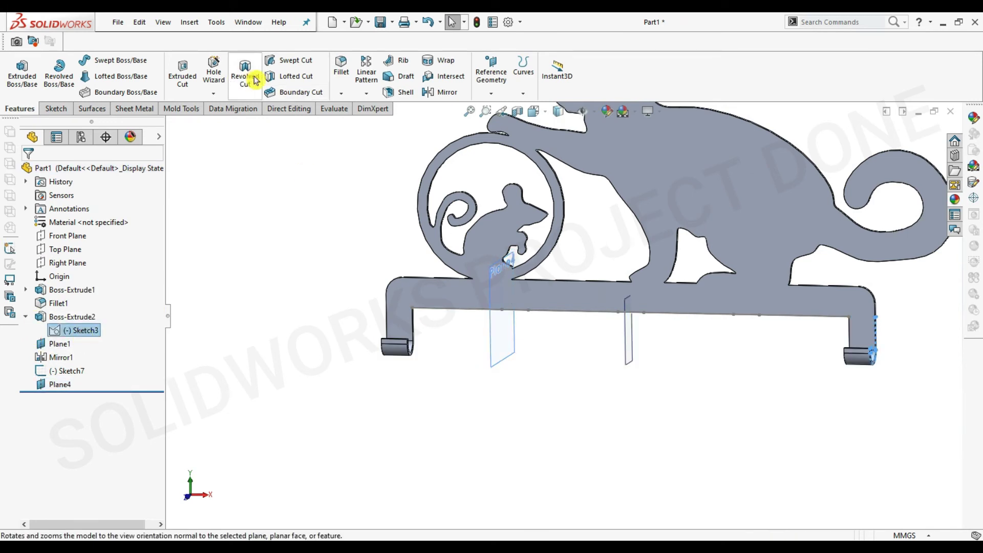
click(511, 324)
click(561, 285)
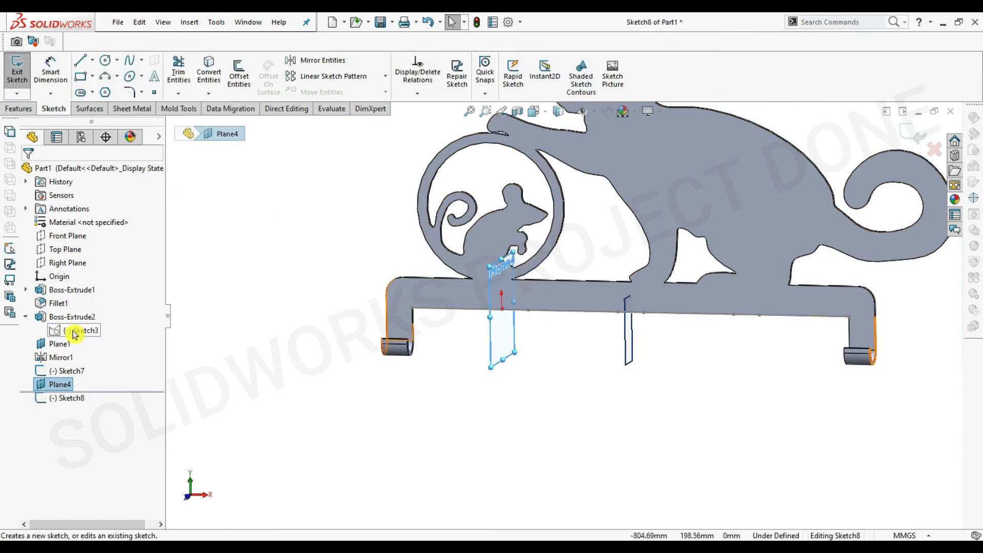
Step: Convert the Sketch3 hook profile into the new sketch and view it face-on
click(75, 332)
click(209, 72)
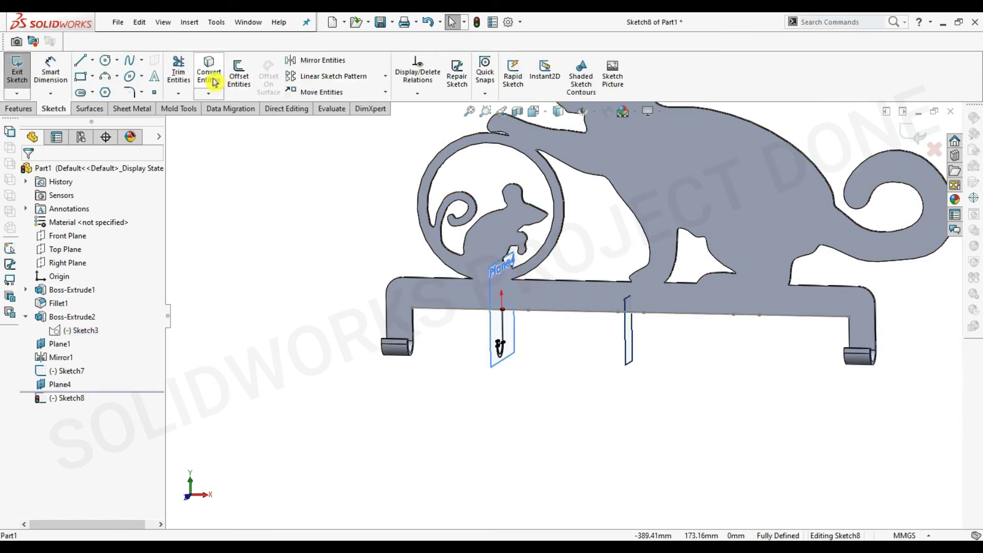
scroll(597, 335, down, 1)
scroll(573, 338, down, 2)
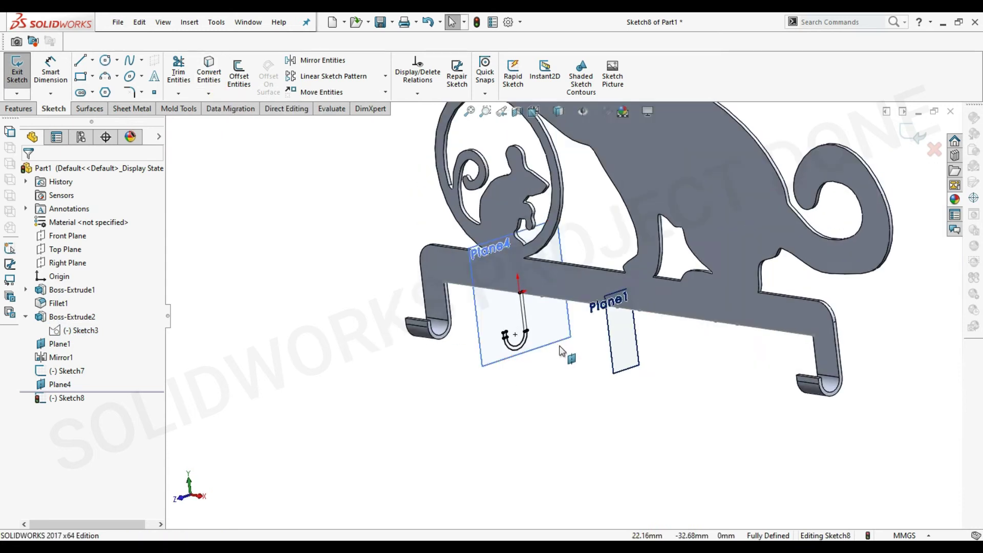
scroll(558, 333, down, 2)
scroll(553, 324, down, 1)
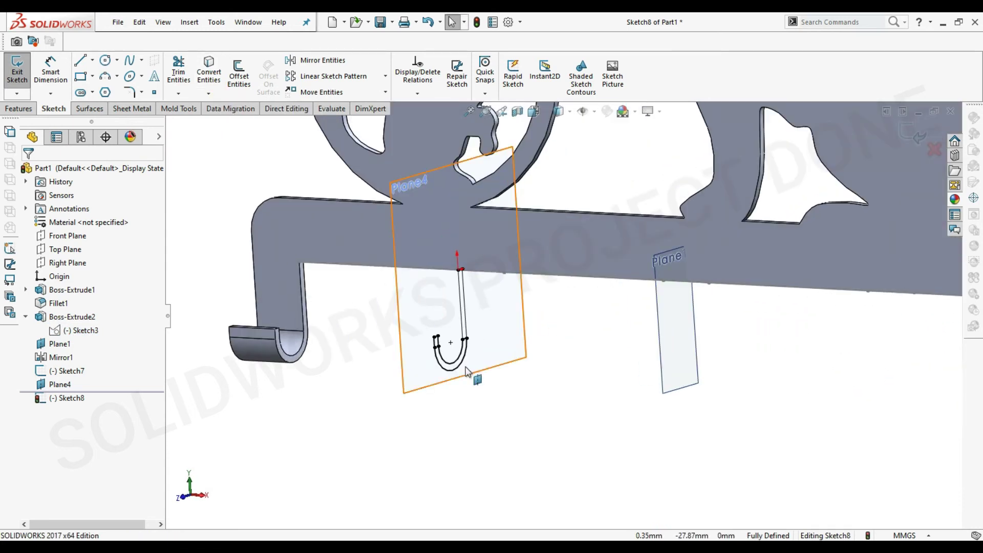
key(ctrl+8)
Step: Extrude both copied hook regions 16 mm as a solid boss, Thin Feature off
click(31, 109)
click(22, 71)
scroll(548, 327, down, 2)
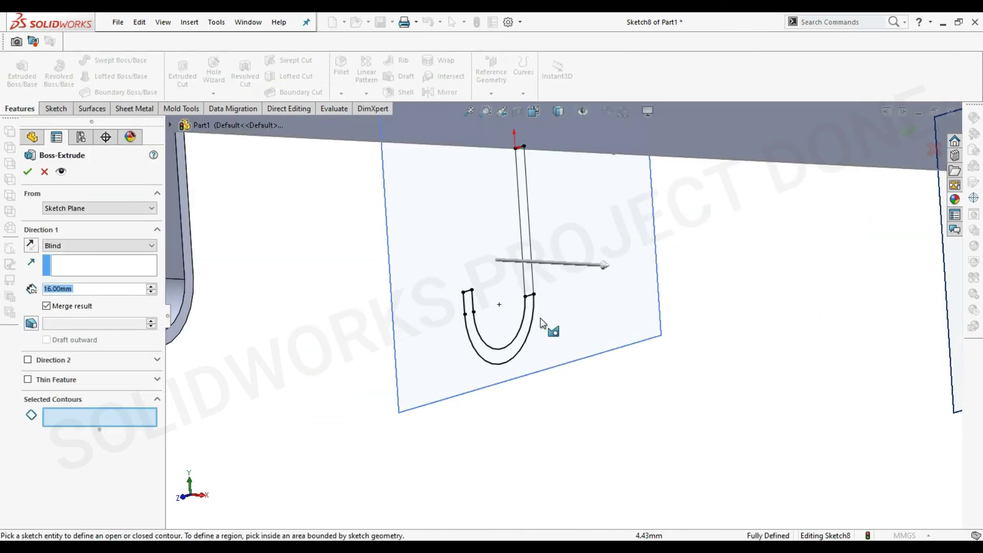
click(532, 288)
click(527, 278)
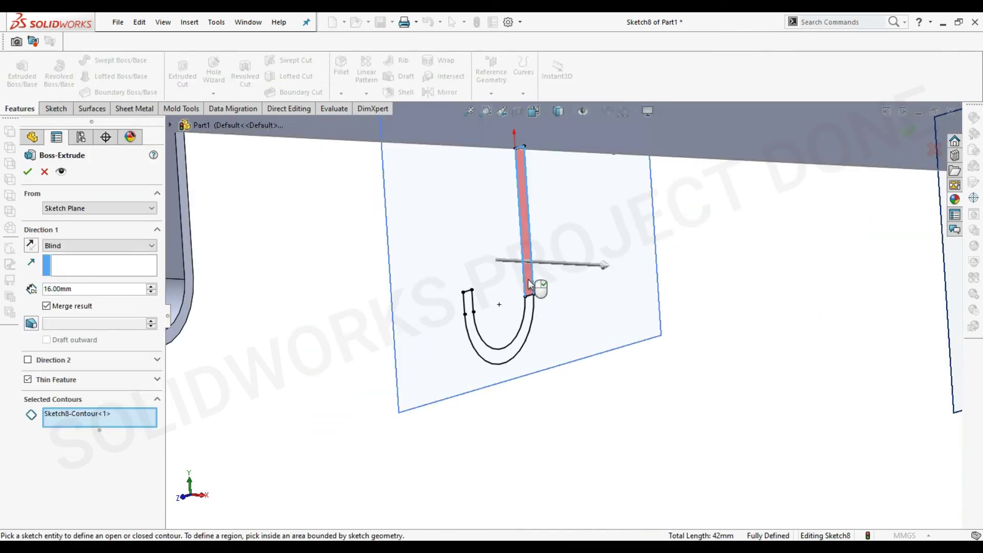
click(528, 311)
middle_drag(544, 352, 547, 347)
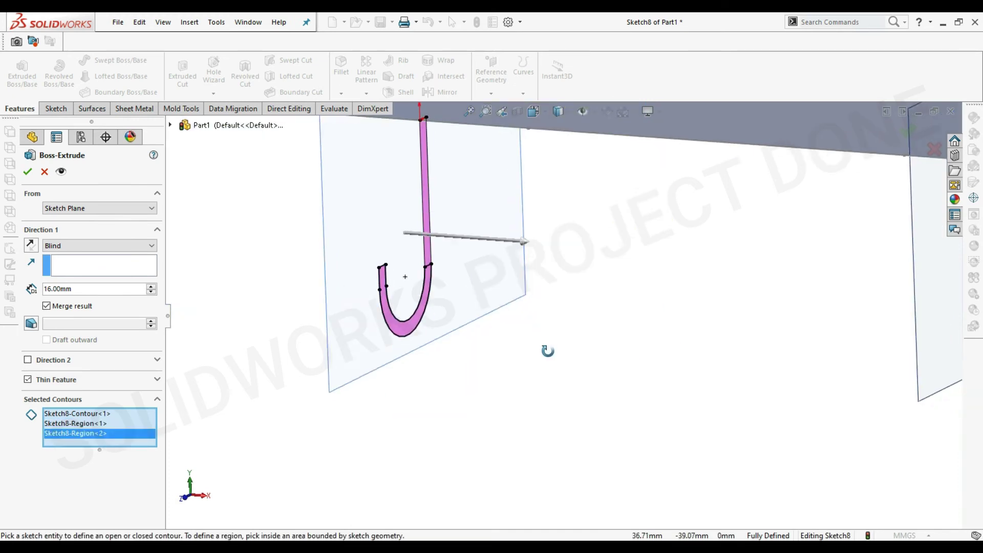
click(46, 381)
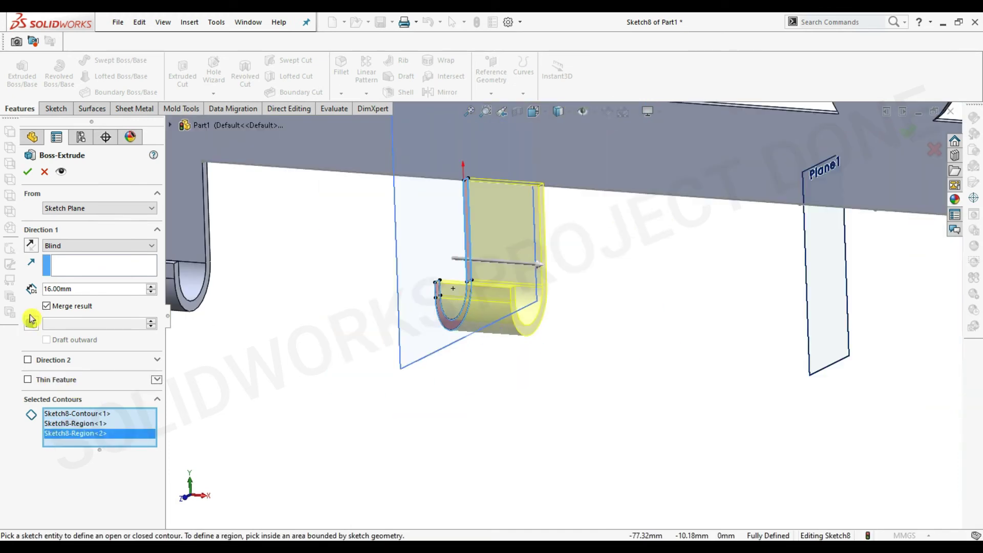
click(28, 171)
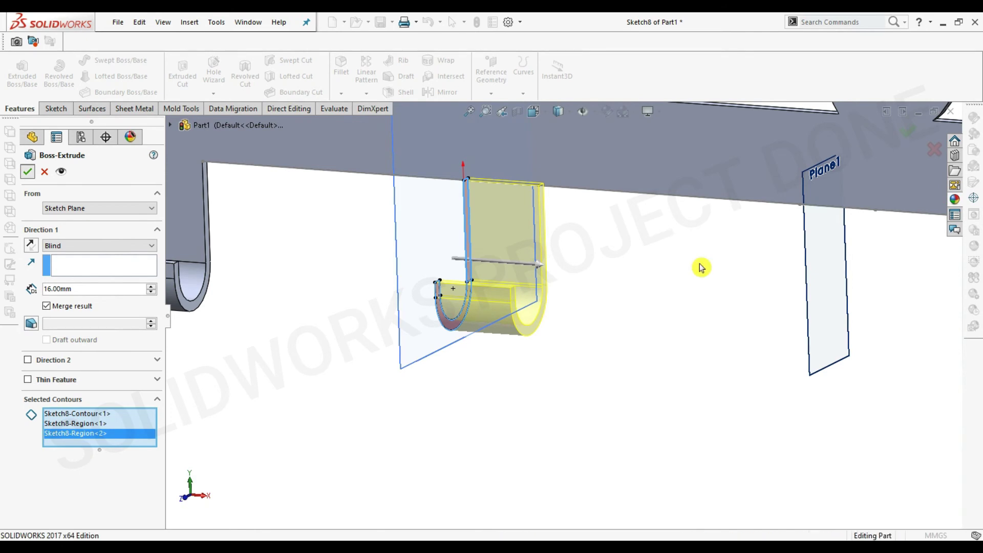
Step: Begin another reference plane at the next Sketch7 point, Point7
scroll(676, 313, down, 2)
click(491, 77)
click(502, 105)
scroll(631, 312, down, 2)
click(592, 257)
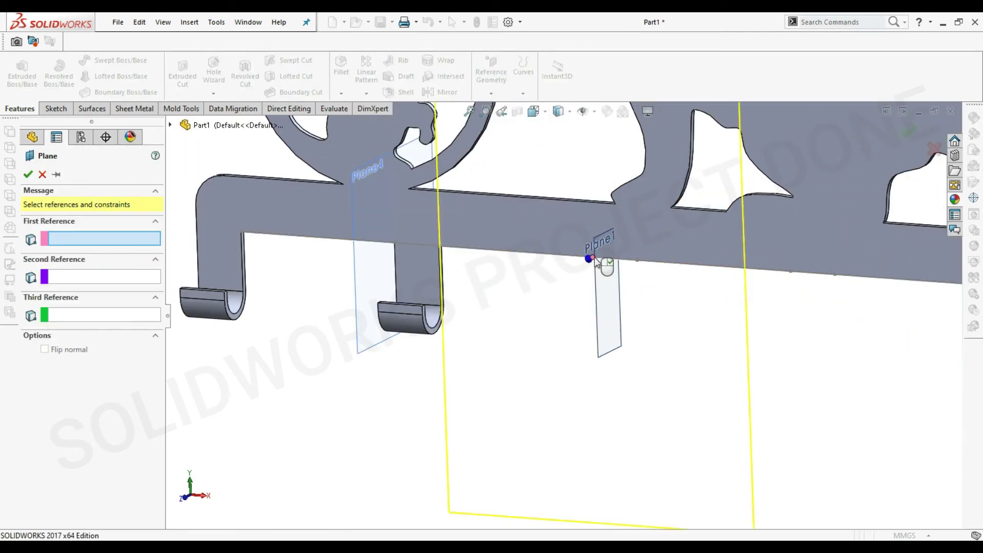
Step: Finish Plane5 perpendicular to Line4, sketch on it, and convert the Sketch3 hook profile
click(565, 259)
click(24, 177)
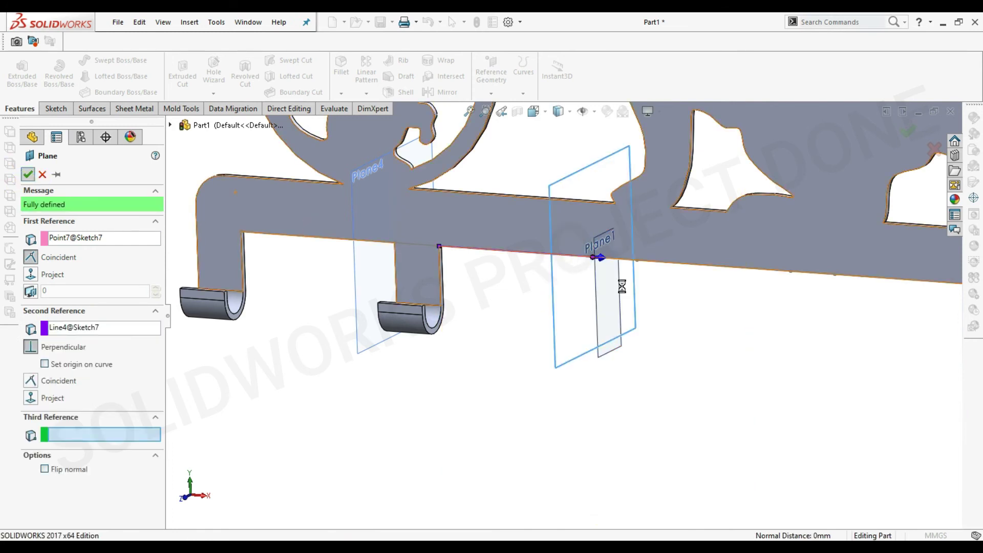
scroll(570, 329, up, 2)
click(570, 329)
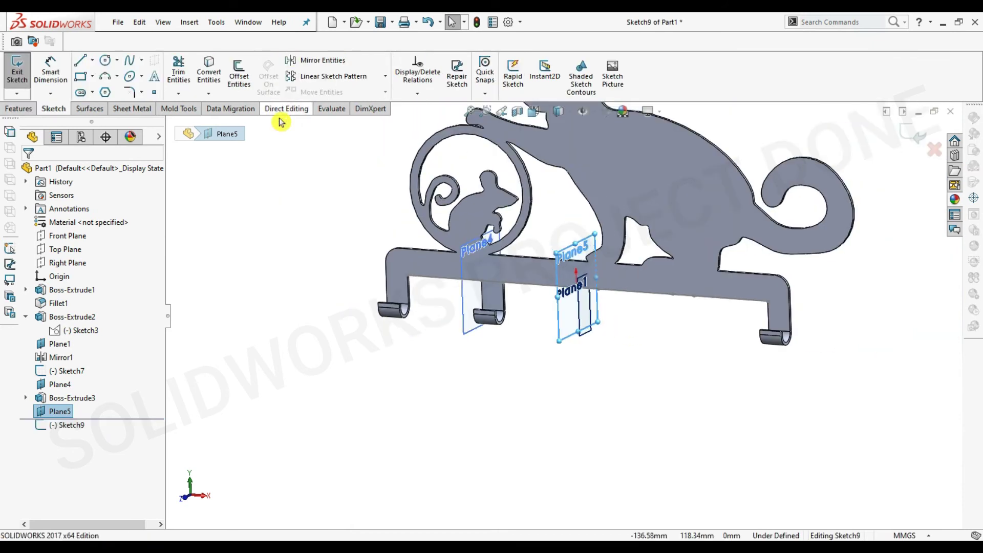
click(79, 330)
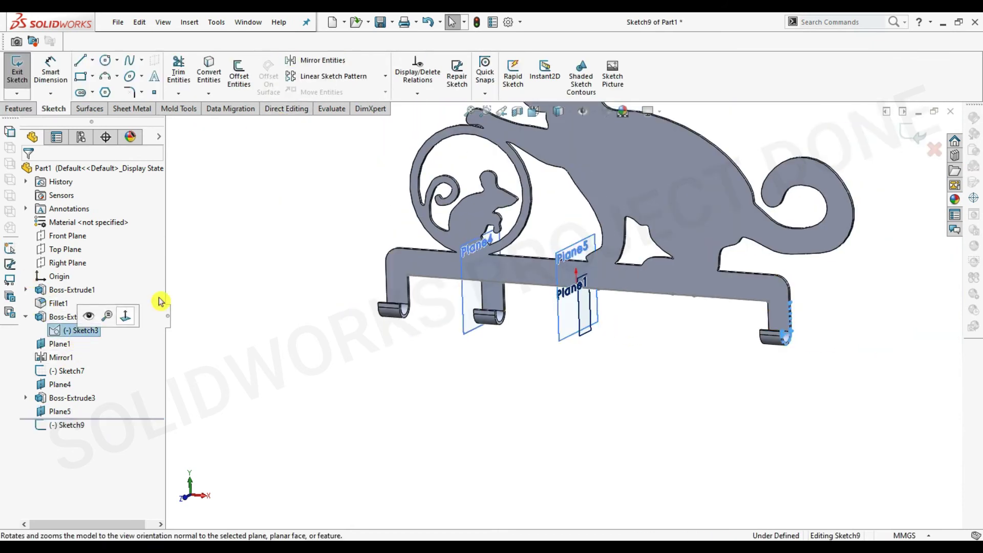
click(202, 79)
Step: Extrude both copied hook regions 16 mm into another J-hook
click(19, 109)
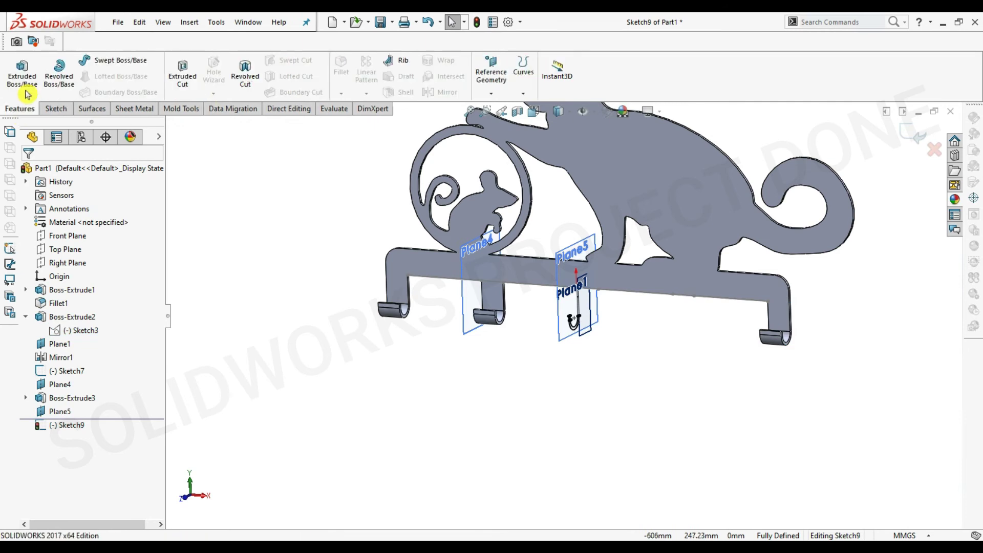
click(22, 72)
scroll(586, 324, down, 3)
scroll(583, 328, down, 3)
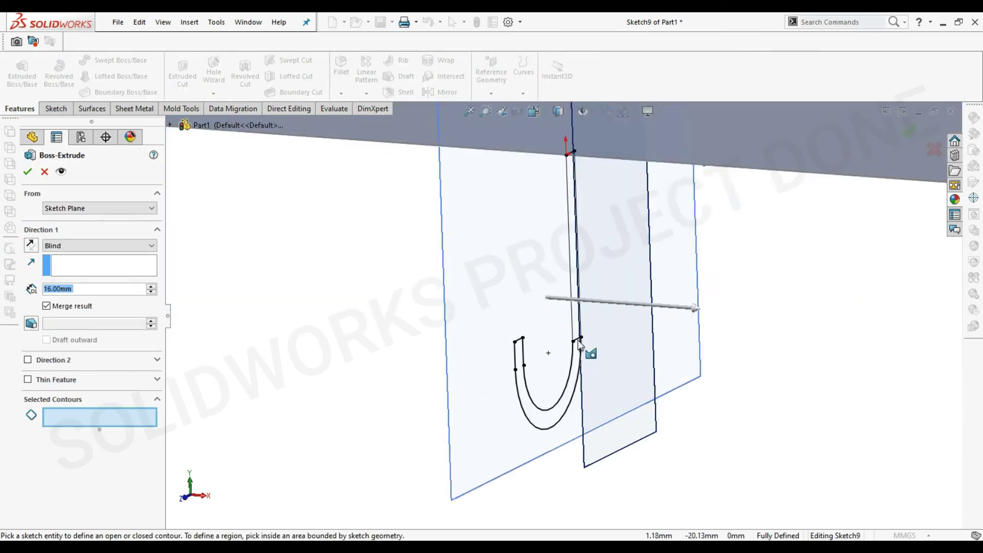
scroll(578, 332, down, 2)
click(577, 337)
click(575, 355)
scroll(576, 355, up, 3)
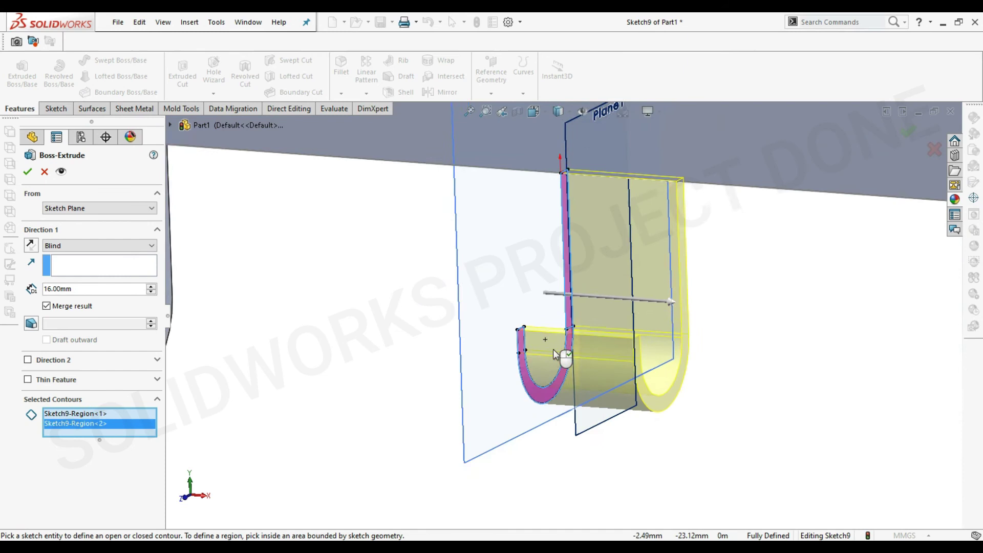
scroll(576, 355, up, 3)
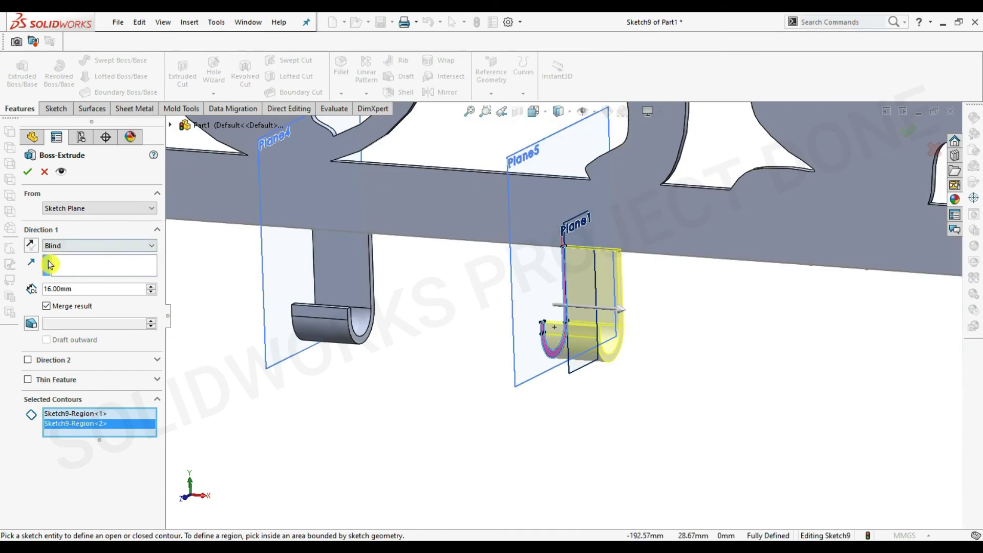
click(29, 172)
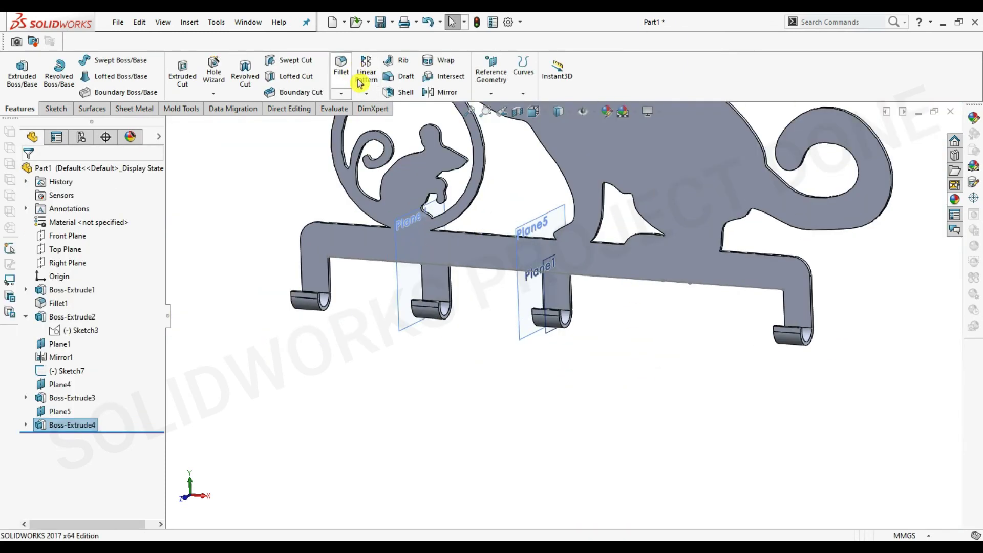
Step: Create Plane6 at the next bar point, perpendicular to the bar line
click(499, 74)
click(503, 108)
scroll(679, 318, down, 2)
scroll(649, 275, down, 1)
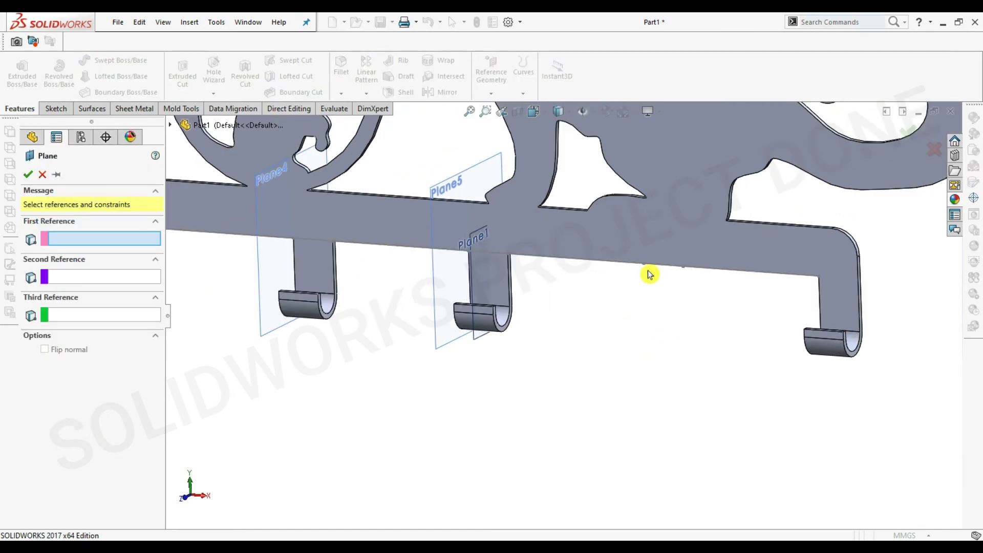
click(643, 263)
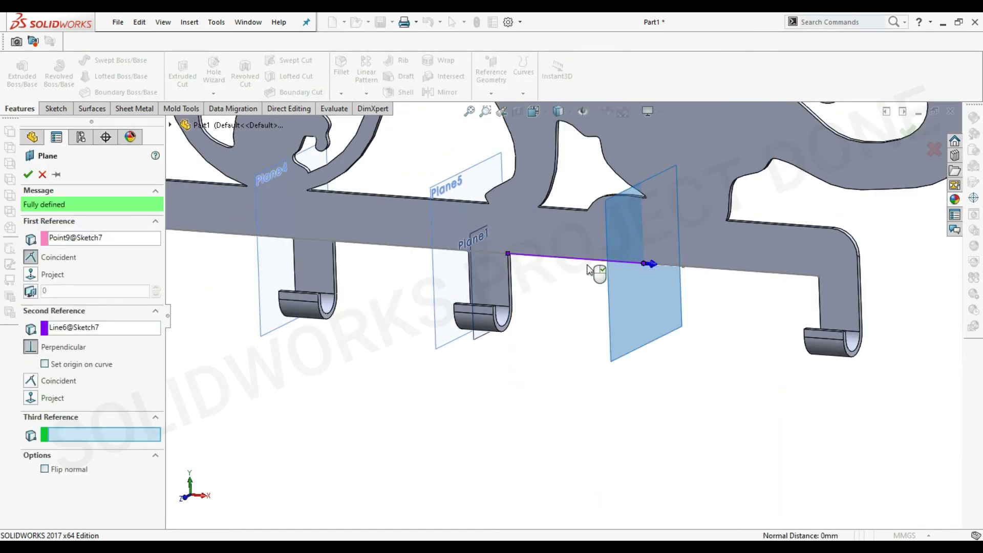
scroll(592, 270, up, 2)
click(28, 174)
Step: Open a sketch on Plane6 and convert the Sketch3 hook profile into it
click(632, 310)
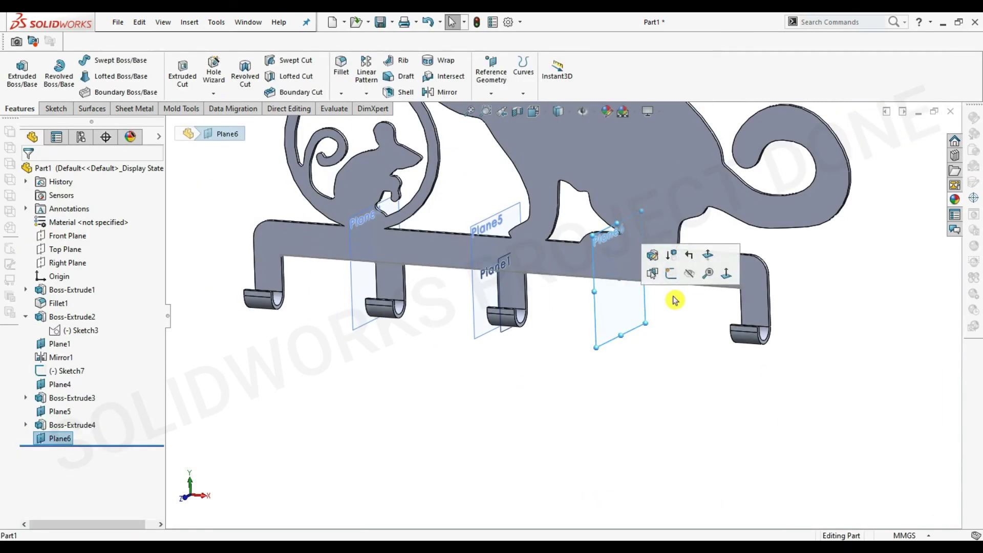
click(670, 274)
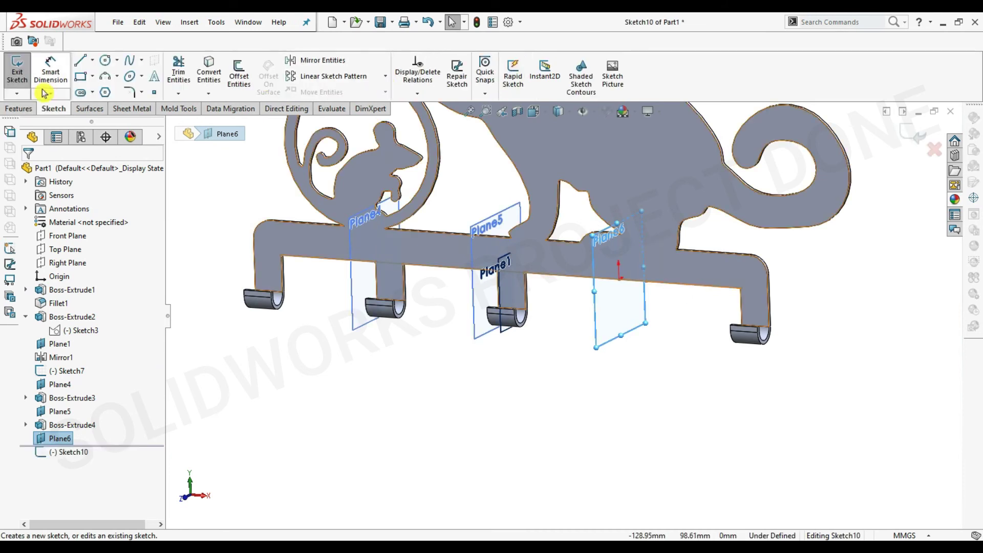
scroll(42, 90, up, 1)
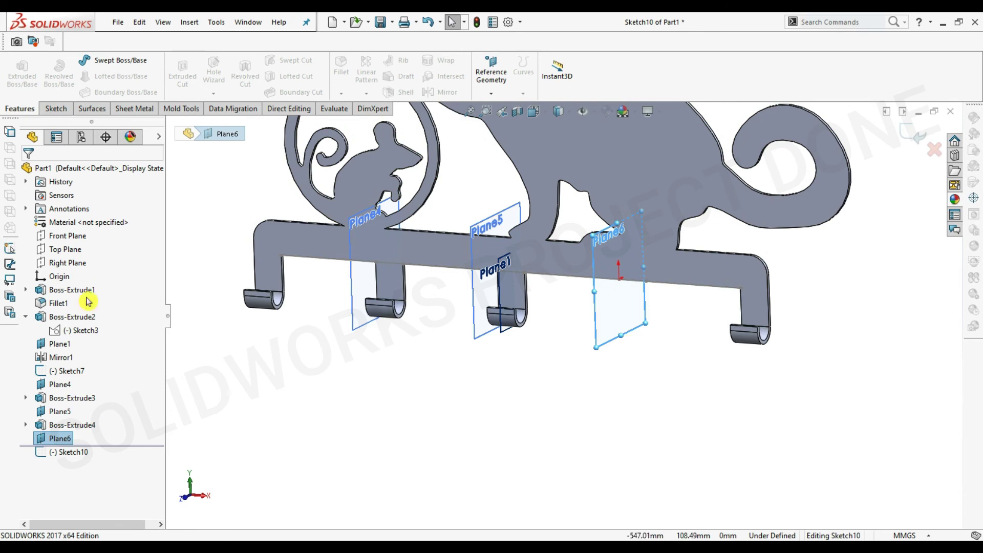
click(80, 330)
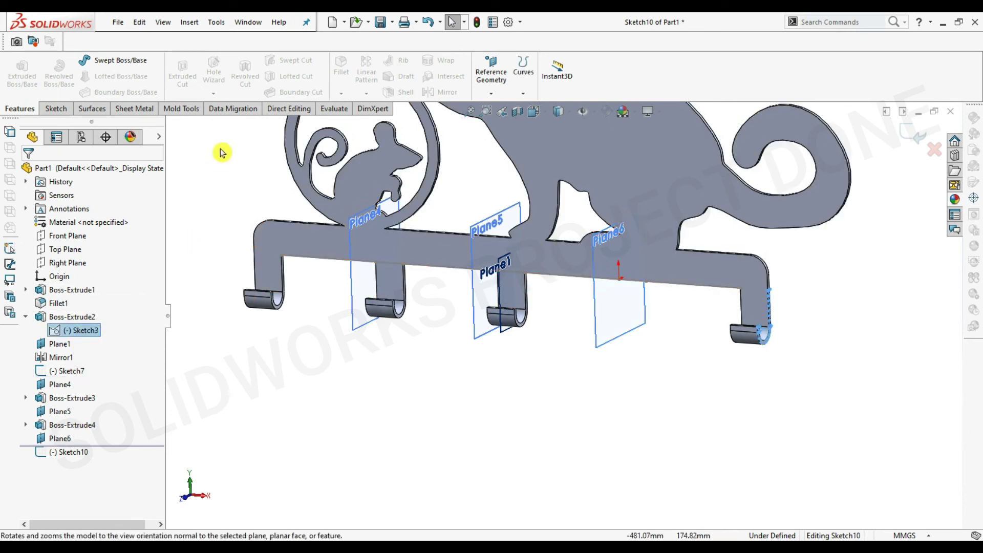
click(56, 108)
click(209, 72)
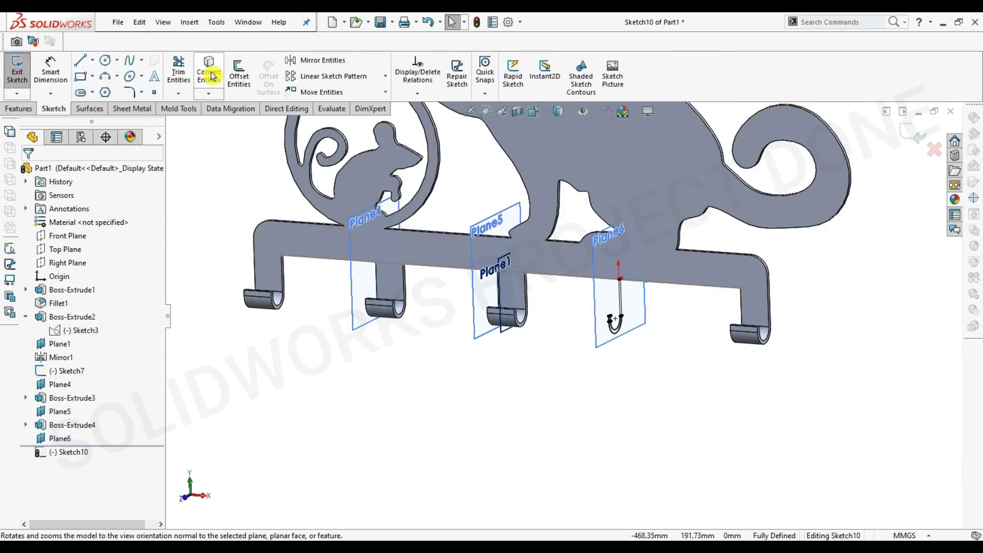
Step: Extrude both hook regions 16 mm into the fifth J-hook, Boss-Extrude5
click(20, 108)
click(22, 72)
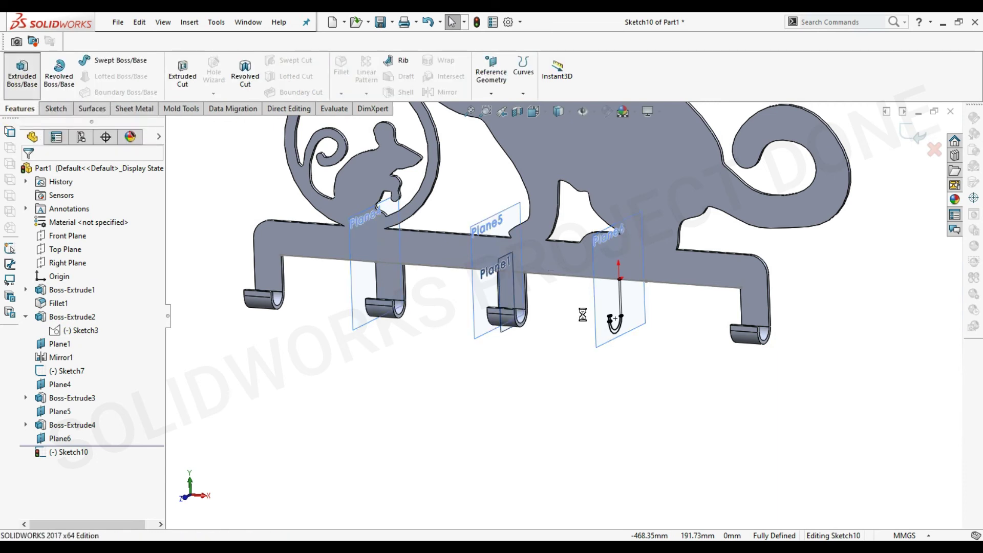
scroll(622, 327, down, 8)
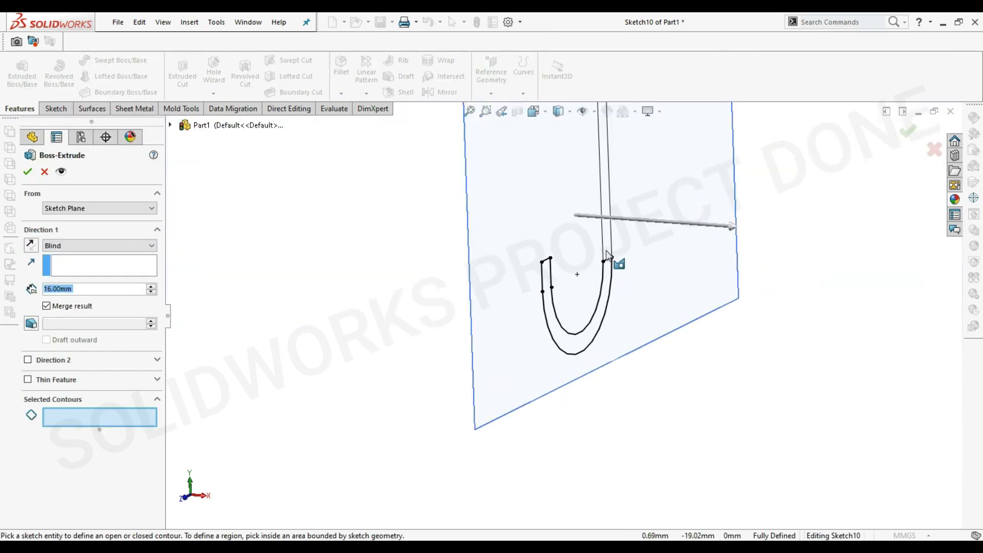
click(606, 254)
click(608, 284)
scroll(588, 291, up, 3)
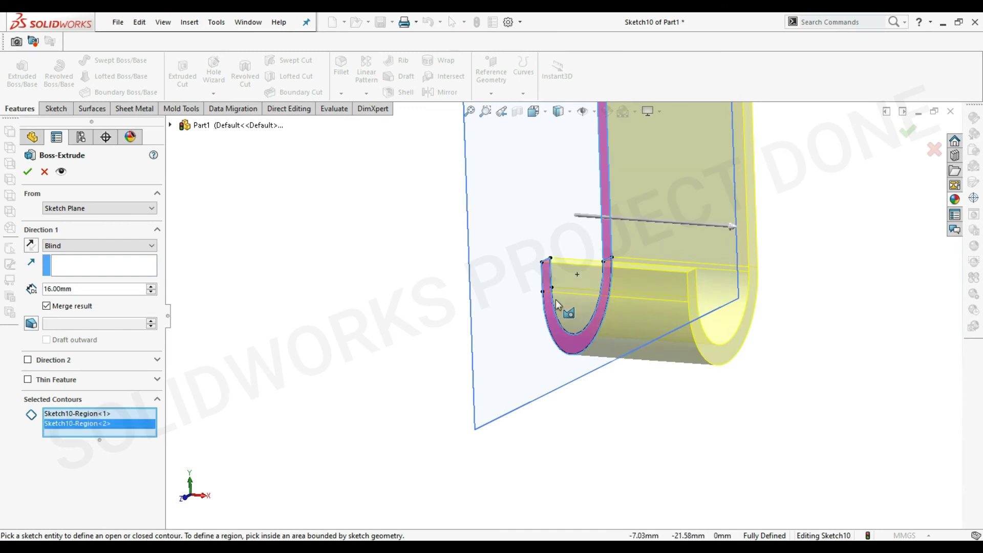
scroll(555, 299, up, 5)
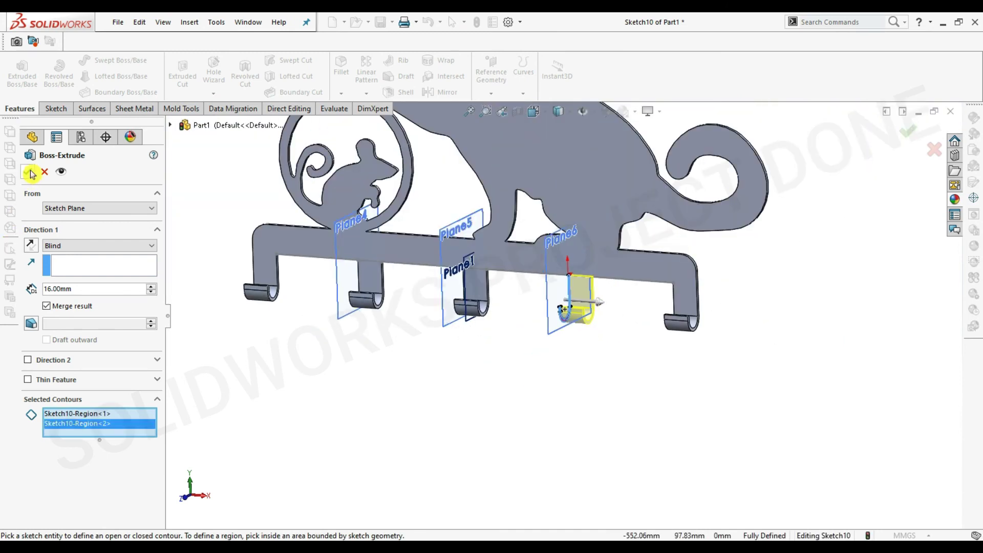
click(29, 173)
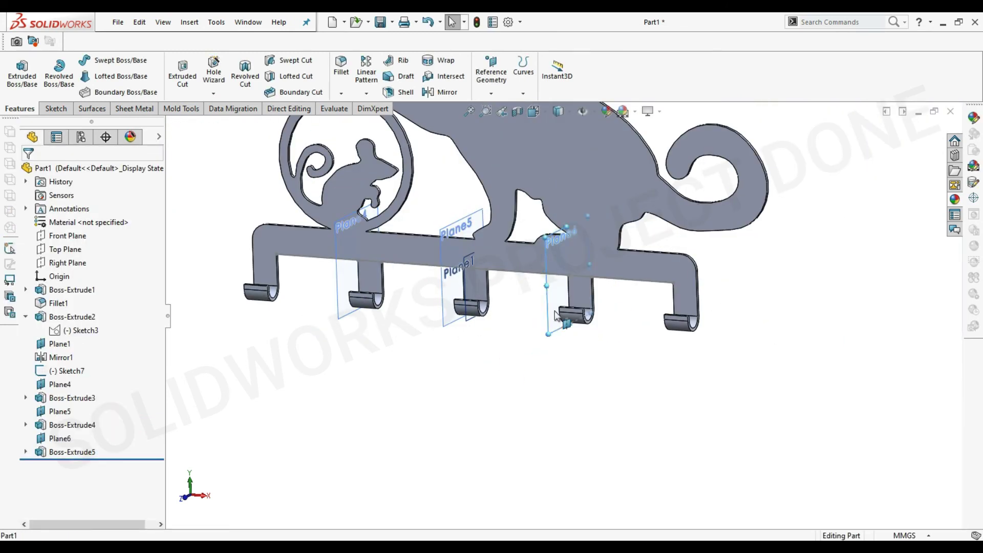
Step: Hide Plane6 and Plane5, and select Plane1
click(557, 315)
click(462, 280)
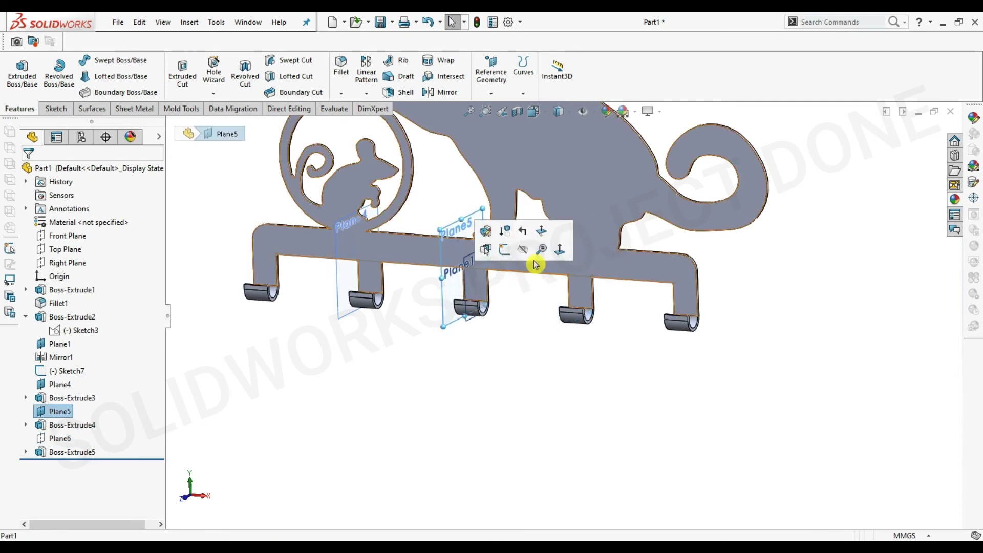
click(522, 249)
click(470, 304)
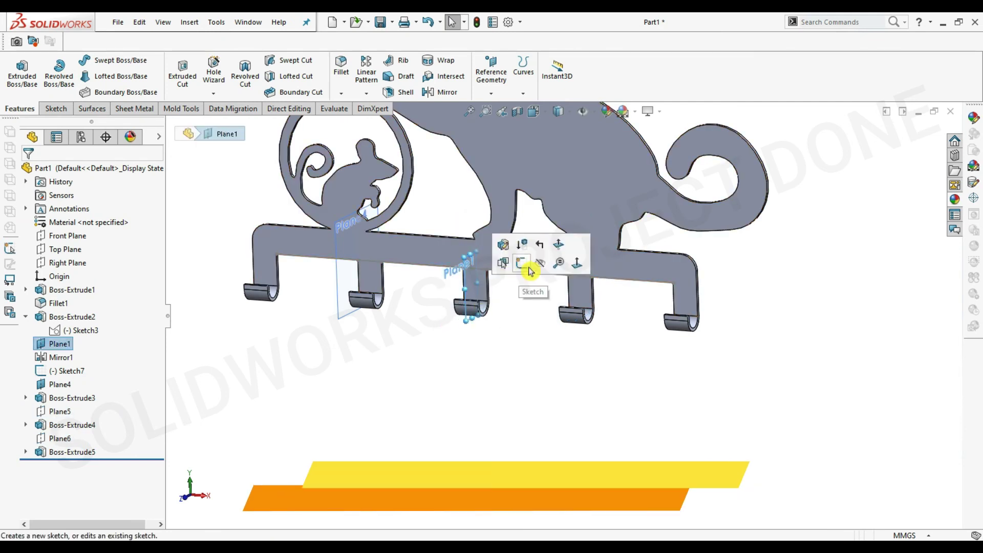
Step: Hide Plane1, Plane4 and Sketch7
click(522, 249)
click(340, 296)
click(401, 263)
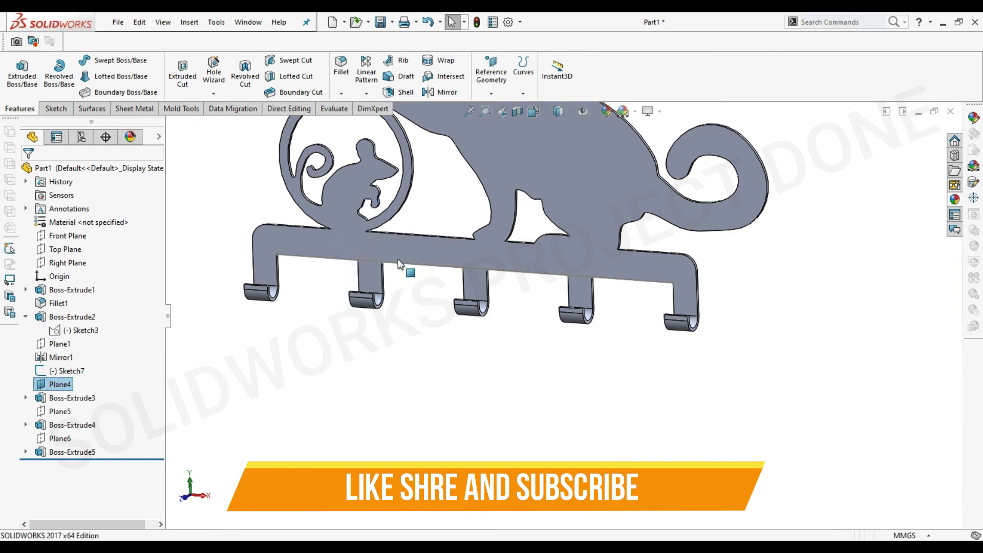
click(379, 264)
click(432, 228)
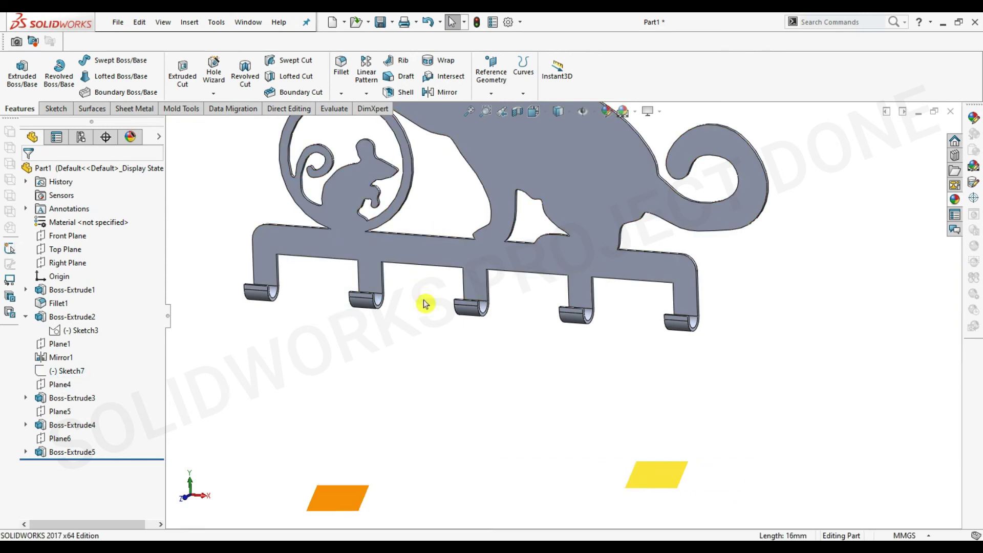
Step: Set the display style to Shaded without edges while viewing the whole cat plate
mouse_move(503, 396)
middle_down()
mouse_move(494, 388)
mouse_move(527, 313)
mouse_move(595, 225)
mouse_move(587, 234)
mouse_move(597, 257)
middle_up()
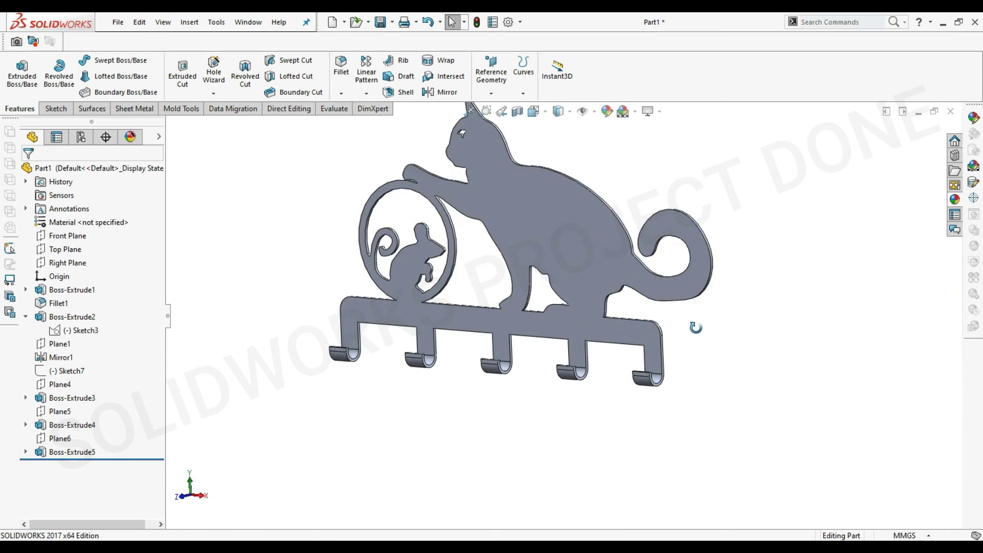
scroll(698, 339, down, 2)
mouse_move(625, 180)
middle_down()
mouse_move(522, 215)
mouse_move(536, 193)
mouse_move(537, 203)
middle_up()
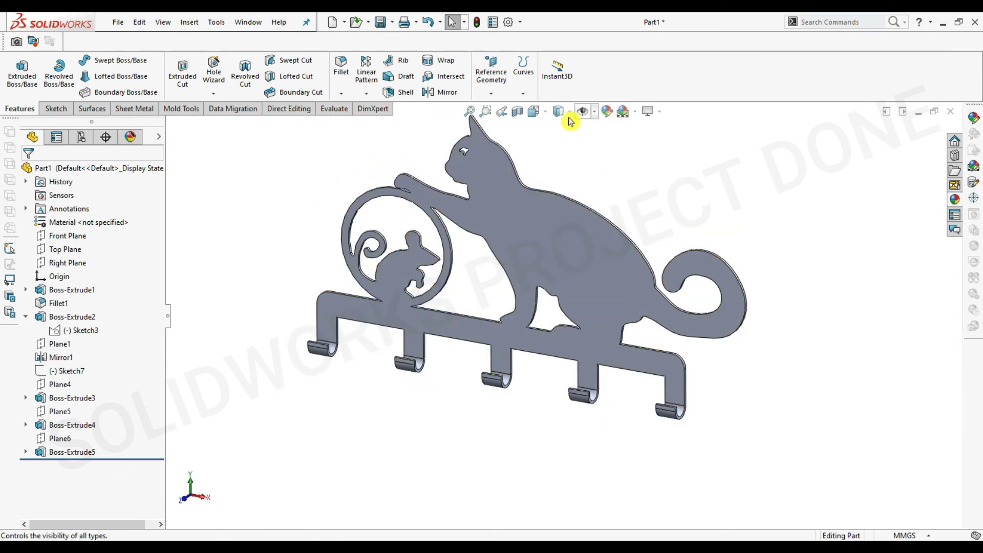
click(566, 137)
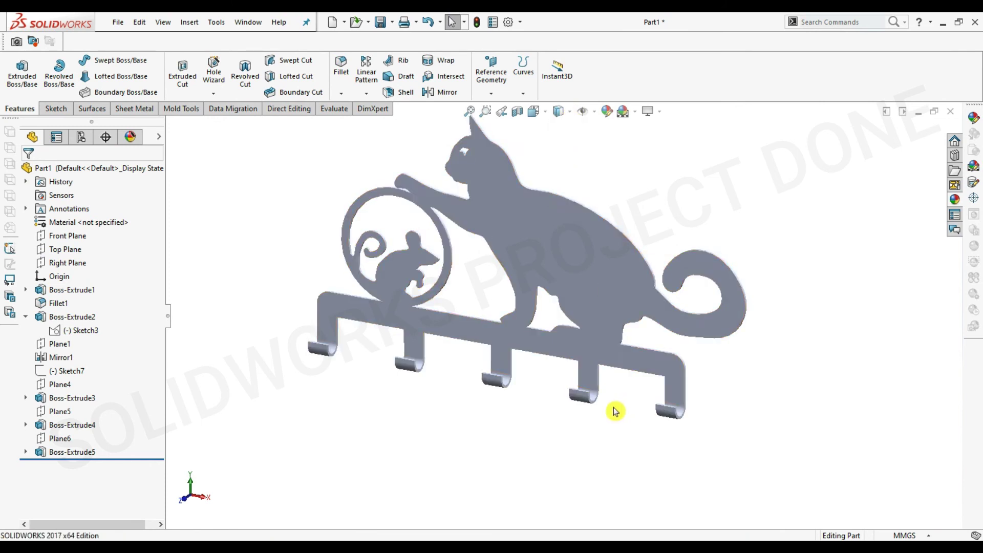
scroll(486, 326, down, 2)
scroll(486, 327, up, 2)
Step: Rotate the view to face the five hooks head-on and adjust the zoom
key(Left)
key(Left)
key(Left)
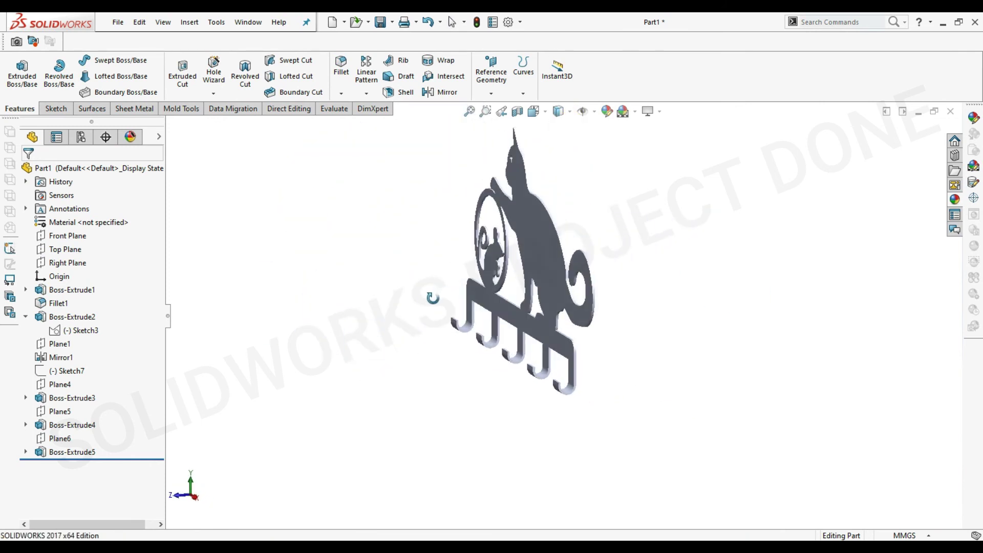
mouse_move(482, 330)
middle_down()
mouse_move(564, 344)
mouse_move(554, 366)
mouse_move(460, 399)
middle_up()
scroll(563, 344, down, 3)
scroll(592, 308, down, 3)
scroll(645, 336, down, 2)
scroll(645, 336, up, 2)
scroll(492, 399, down, 3)
scroll(492, 398, up, 4)
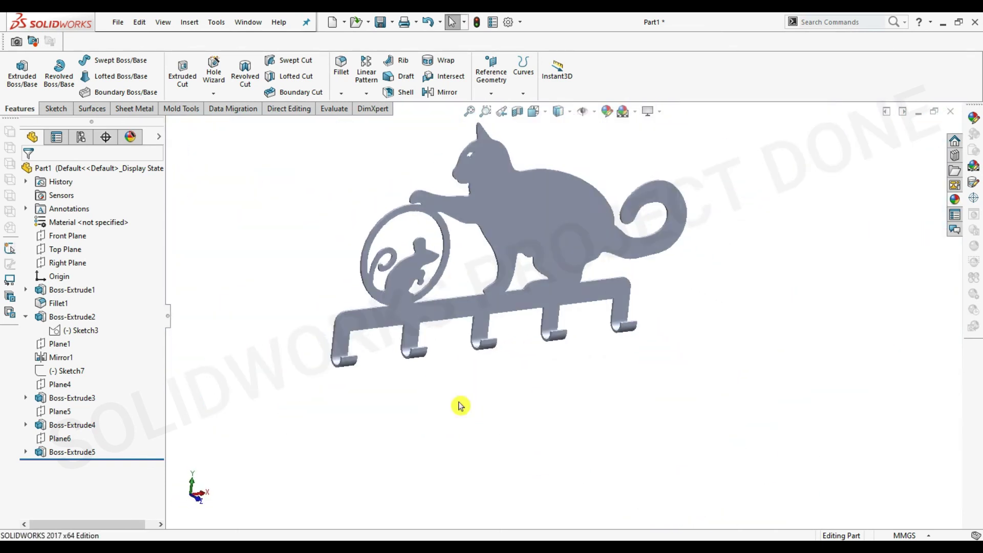
scroll(461, 402, down, 3)
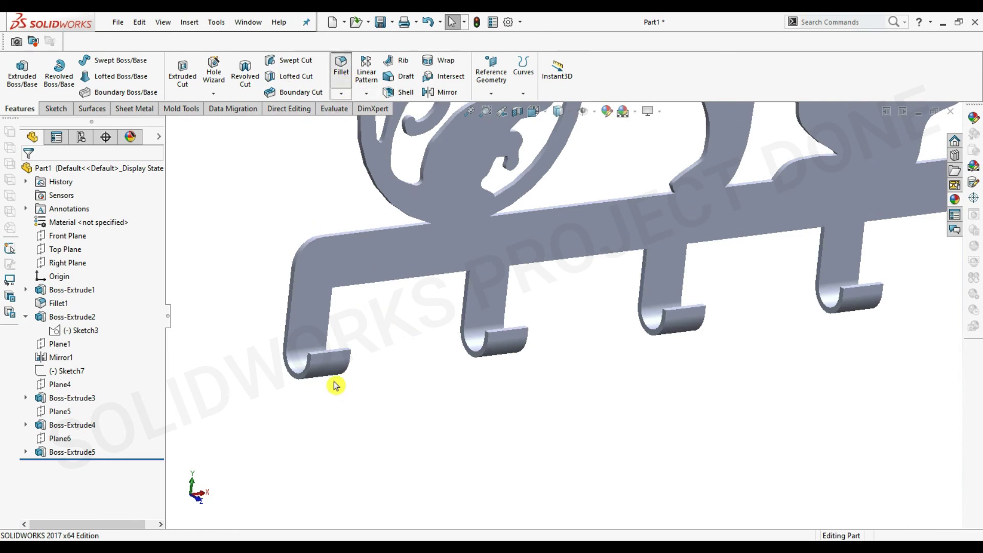
Step: Select the first four hook-tip edges for a 2 mm fillet
scroll(344, 364, down, 5)
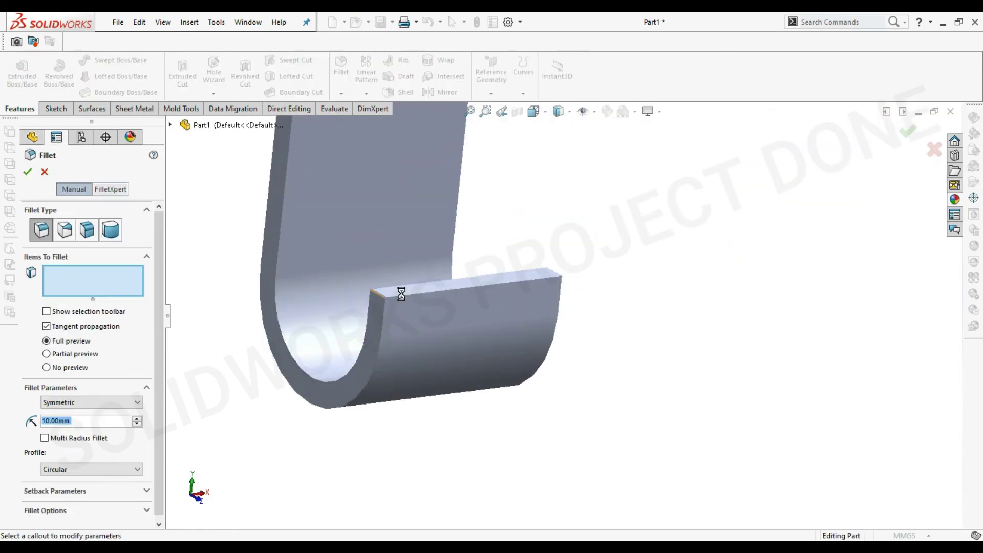
click(401, 294)
click(556, 274)
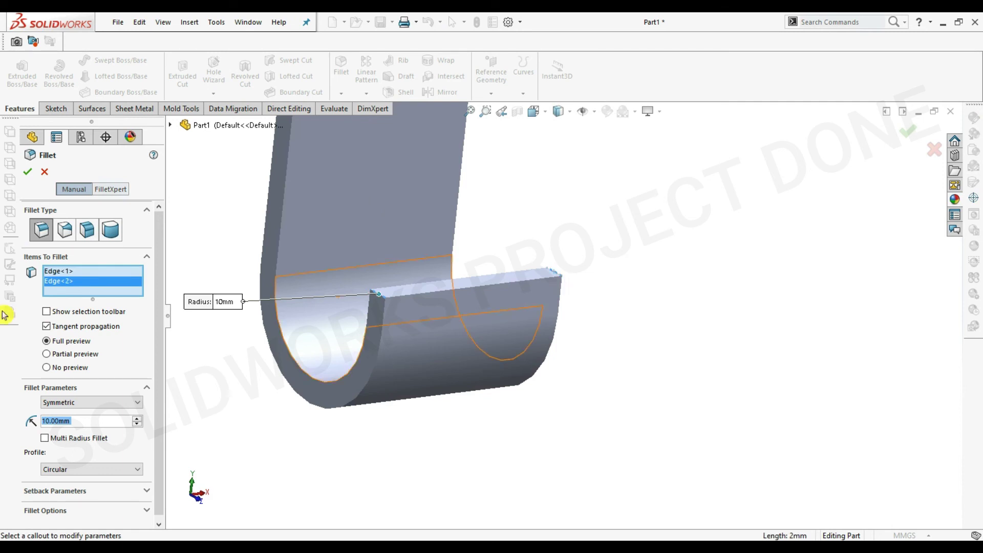
text(2)
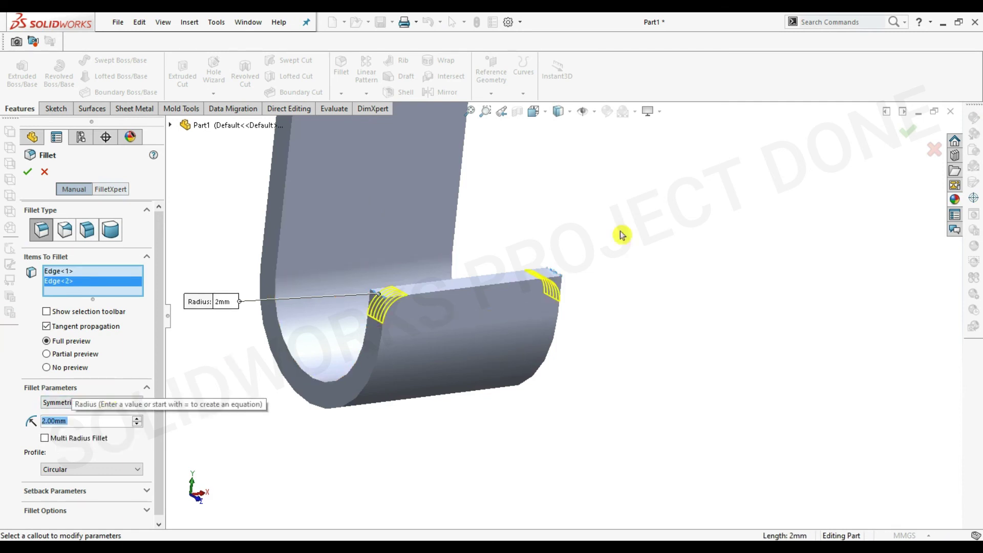
scroll(619, 231, up, 3)
scroll(721, 292, down, 3)
scroll(721, 292, down, 2)
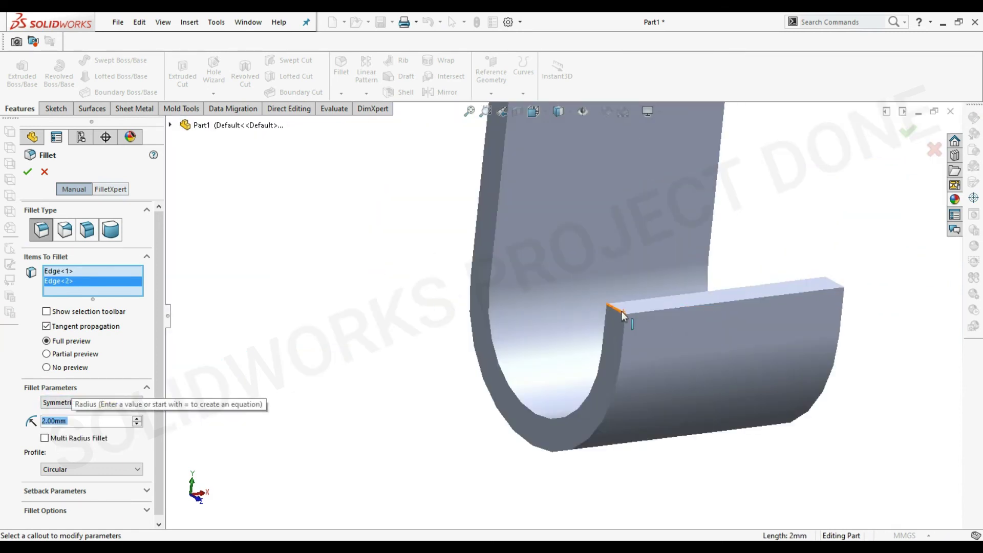
click(621, 312)
scroll(843, 314, down, 5)
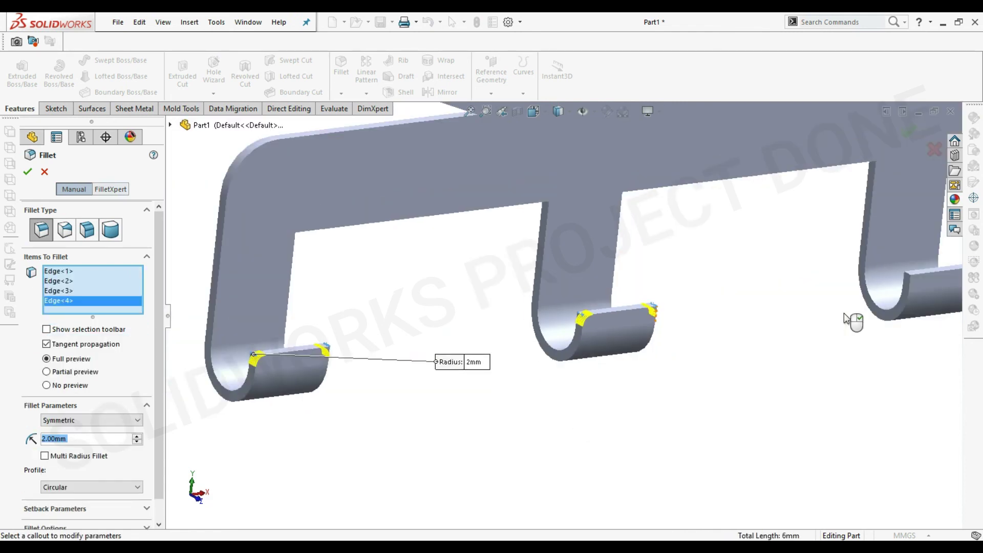
scroll(885, 264, up, 2)
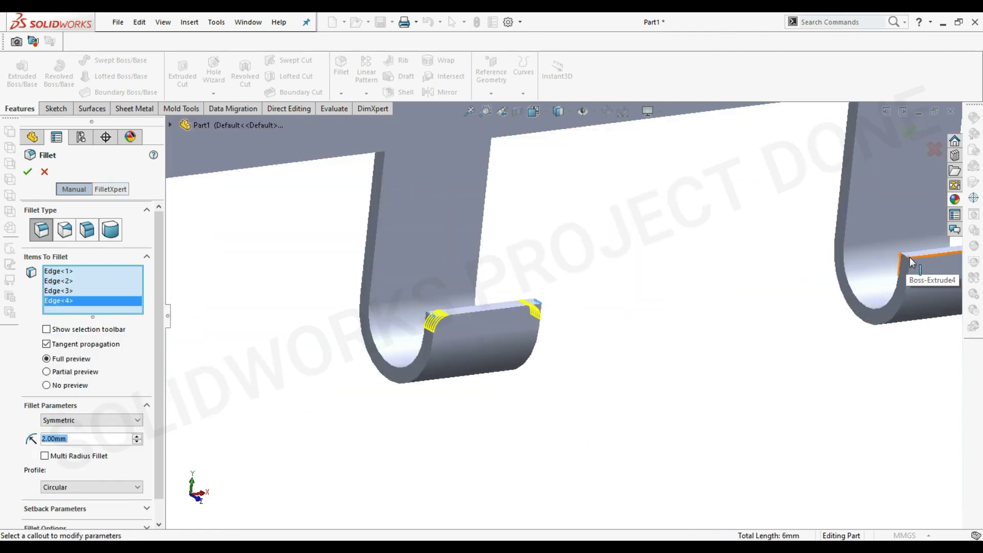
scroll(909, 262, down, 3)
click(781, 282)
scroll(803, 301, up, 3)
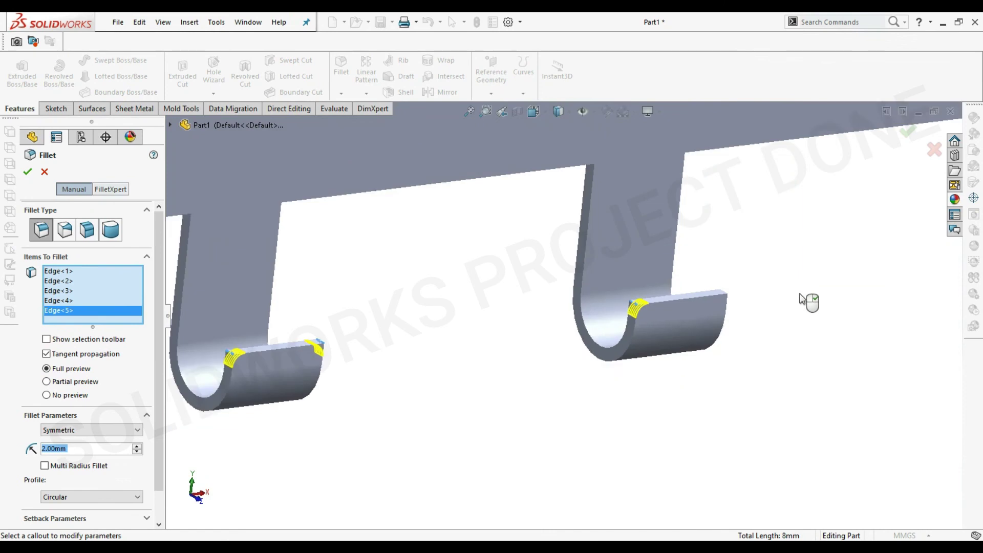
scroll(589, 290, down, 3)
Step: Add the remaining hook edges and accept Fillet2 at 2.00 mm radius
click(608, 303)
scroll(634, 302, up, 3)
scroll(834, 313, down, 2)
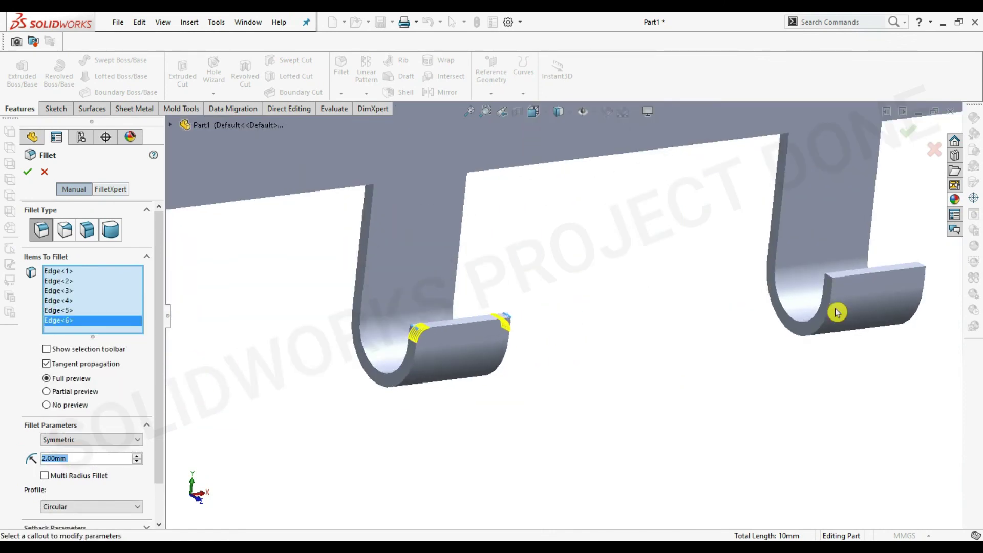
scroll(783, 272, down, 2)
click(778, 264)
scroll(791, 266, up, 3)
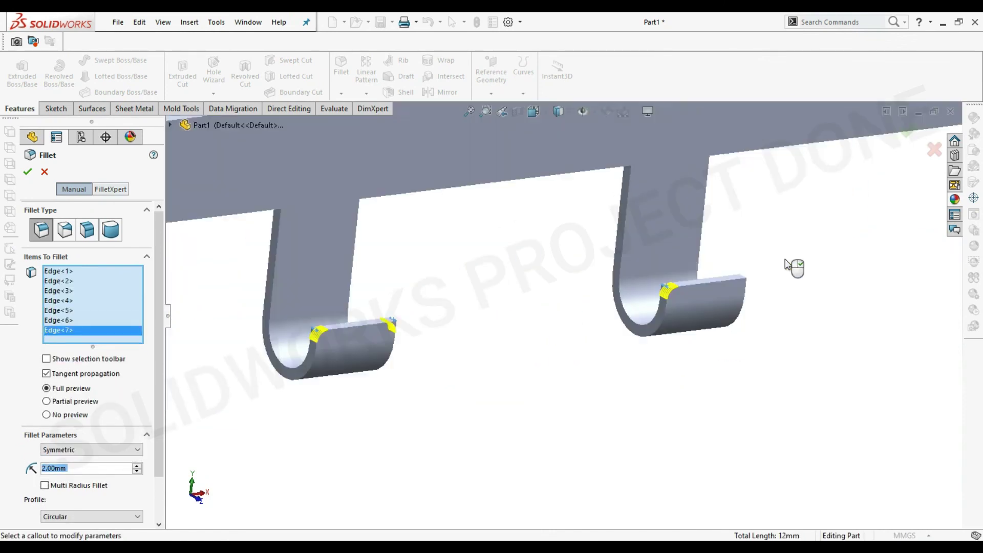
scroll(659, 286, down, 3)
click(623, 301)
scroll(665, 303, up, 3)
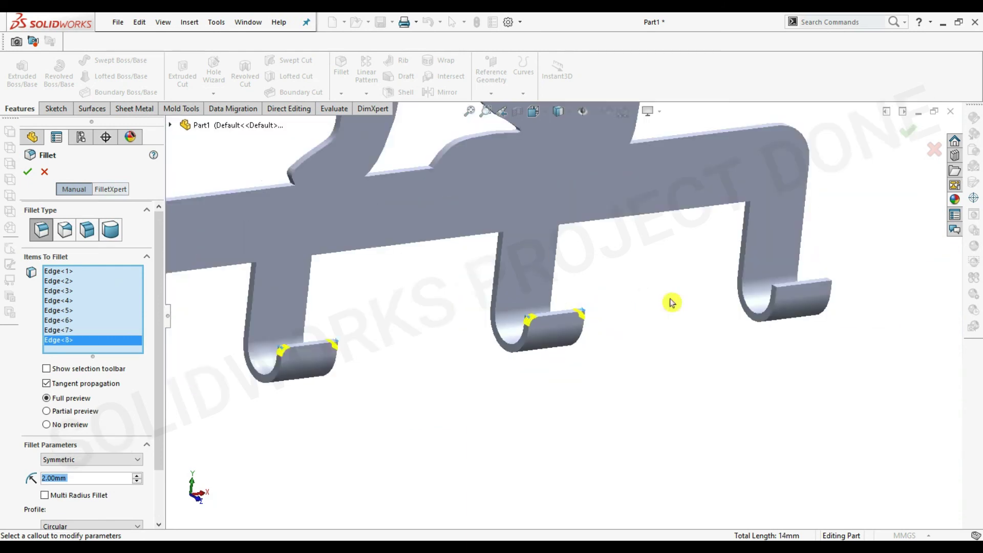
scroll(717, 299, down, 3)
click(684, 285)
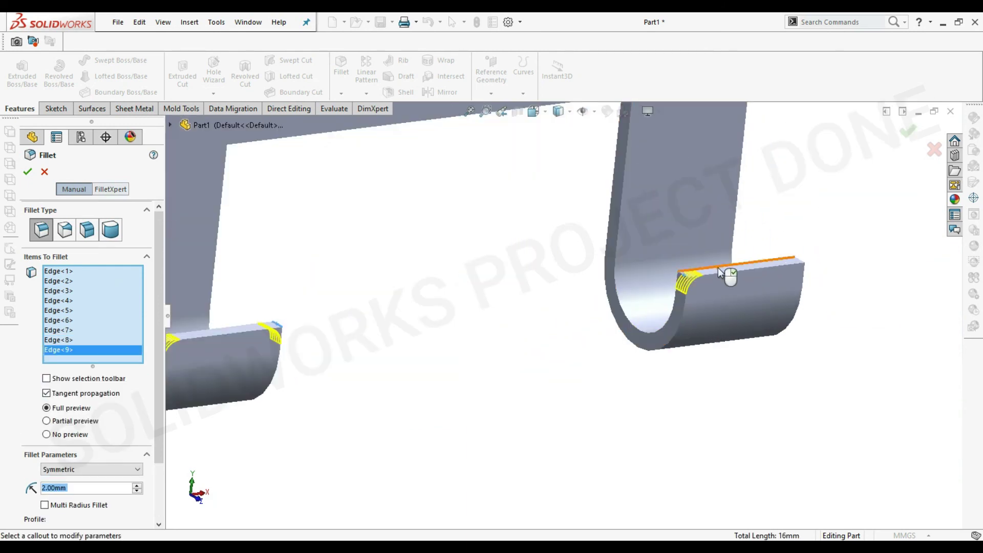
click(798, 263)
scroll(702, 285, up, 3)
scroll(702, 285, down, 1)
key(Return)
Step: Rotate the model to face the cat and bring up the colour appearances library
scroll(461, 348, up, 3)
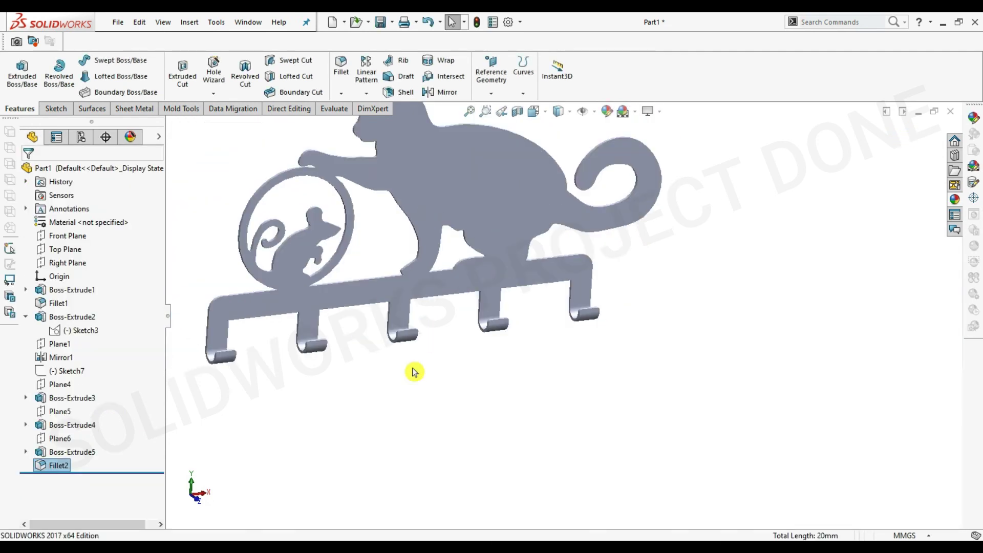
scroll(411, 369, up, 2)
scroll(338, 309, up, 2)
scroll(338, 308, down, 5)
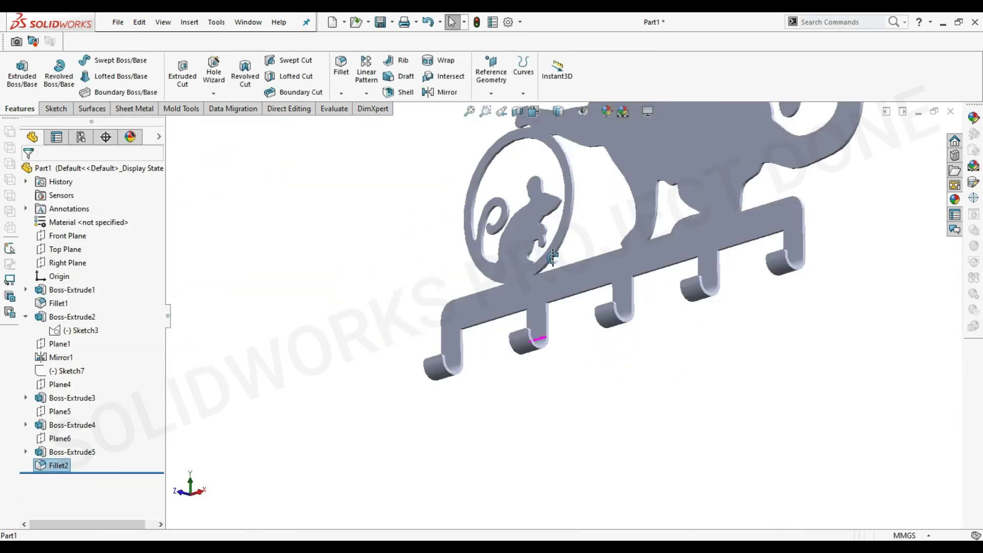
middle_drag(544, 340, 666, 230)
scroll(671, 224, up, 3)
scroll(671, 224, down, 3)
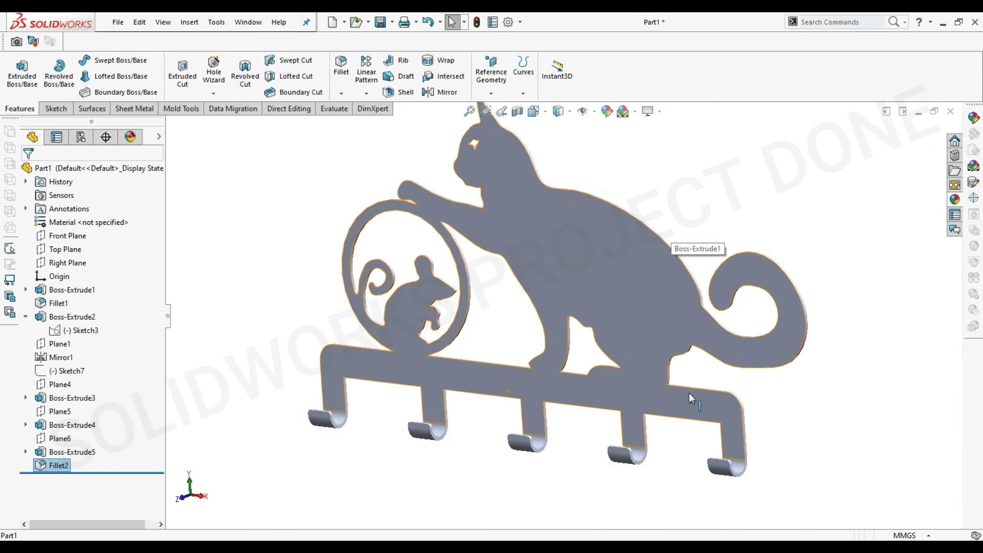
click(956, 201)
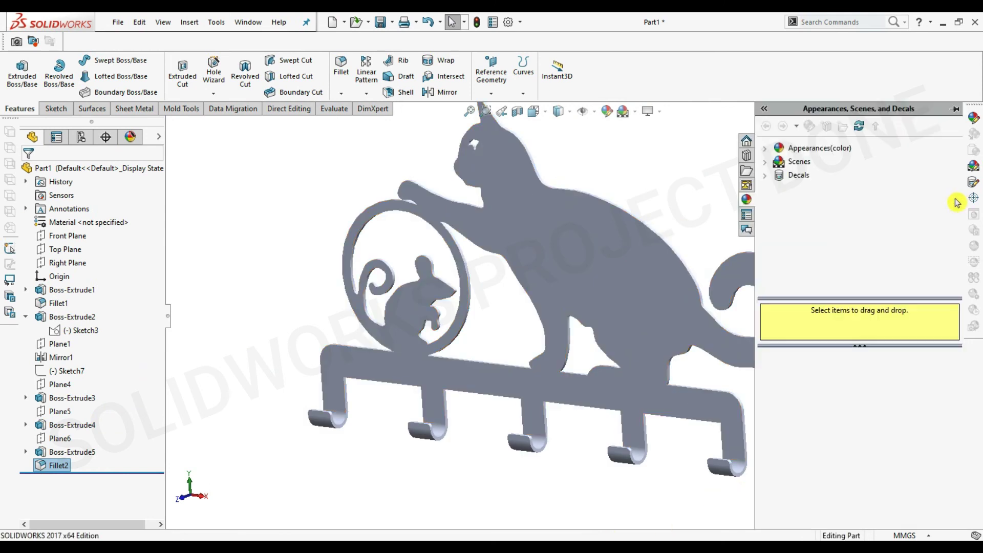
click(763, 152)
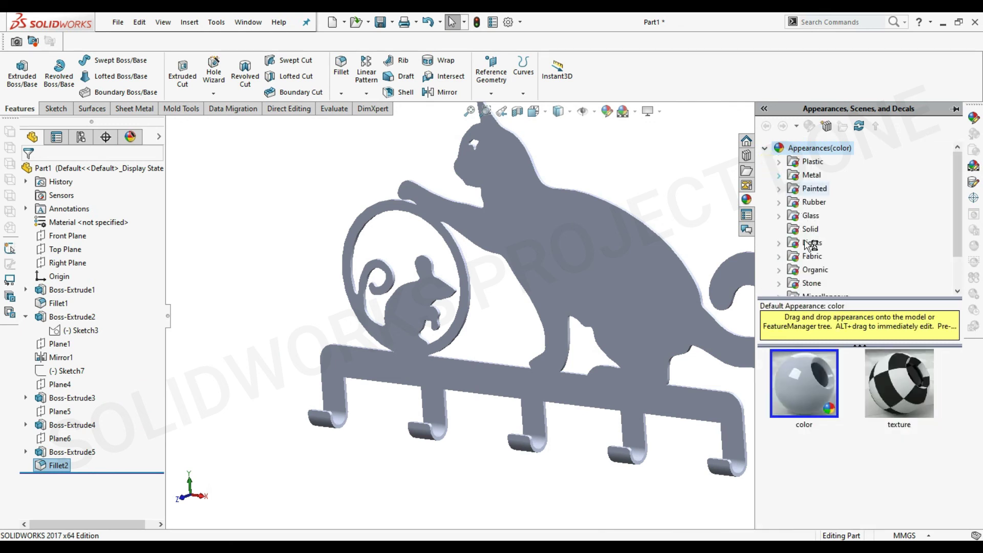
Step: Apply black Painted > Sprayed paint to the whole body
click(782, 194)
click(821, 203)
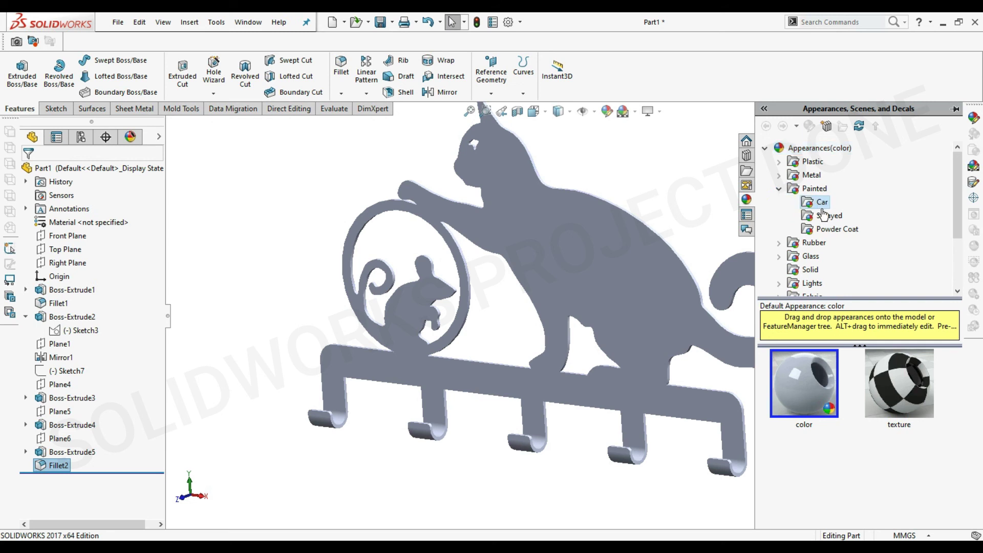
click(827, 231)
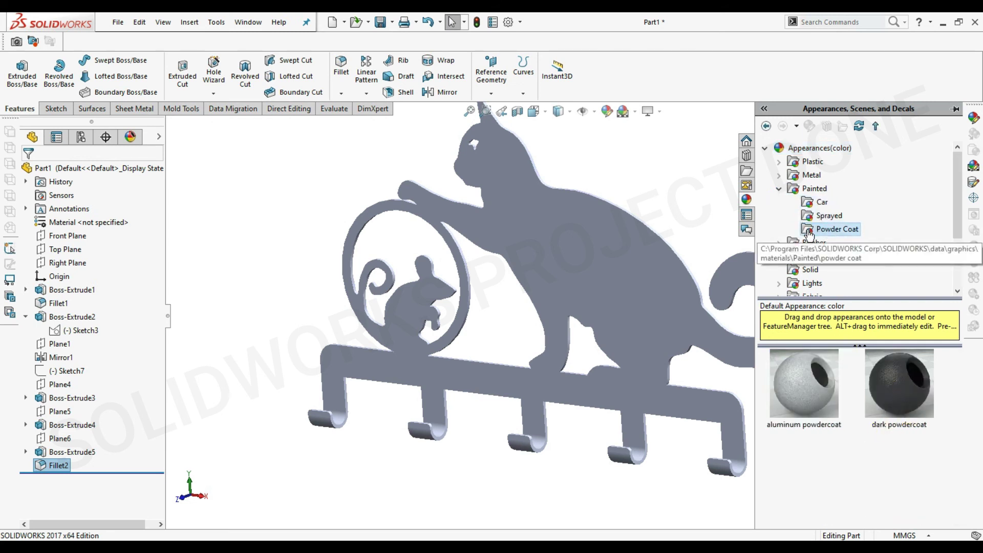
click(809, 203)
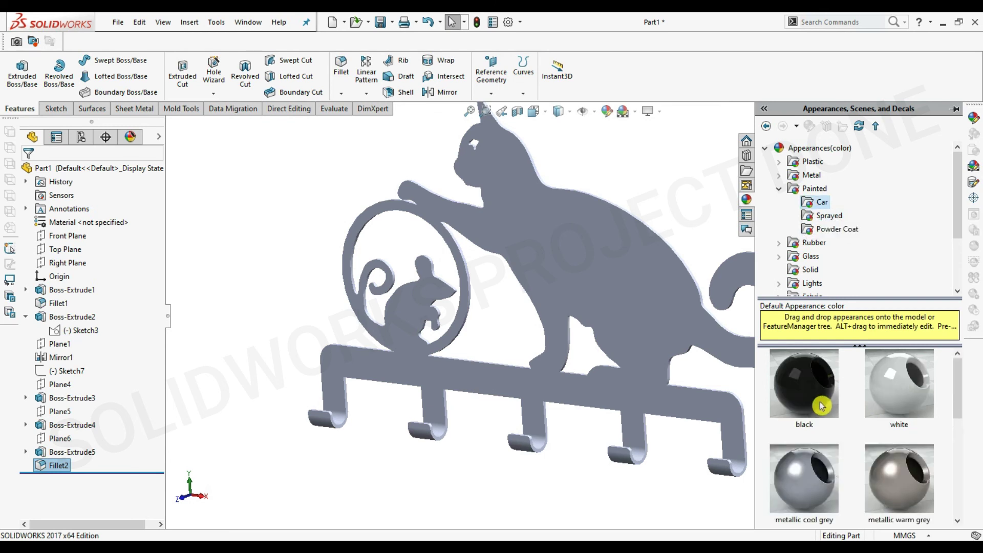
click(820, 217)
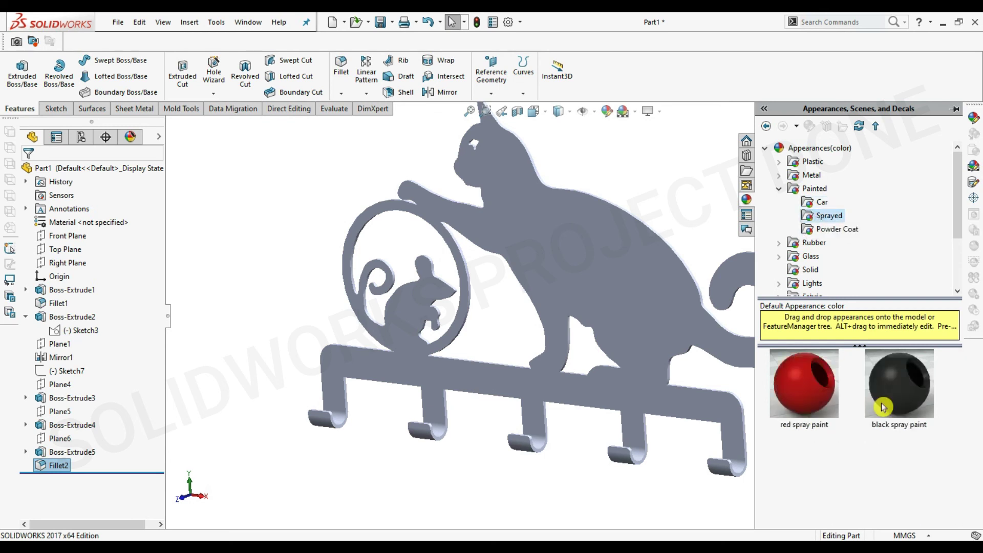
drag(882, 407, 673, 327)
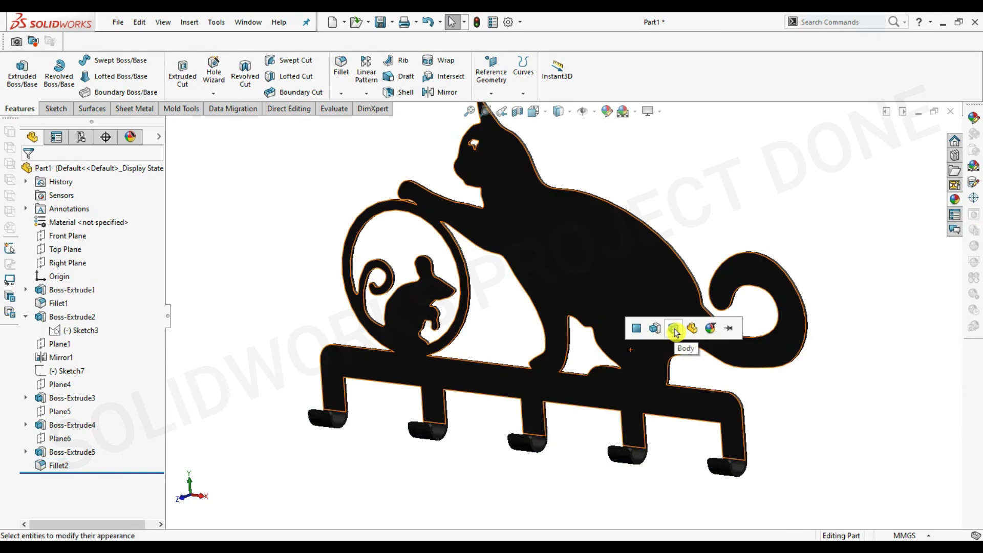
click(674, 331)
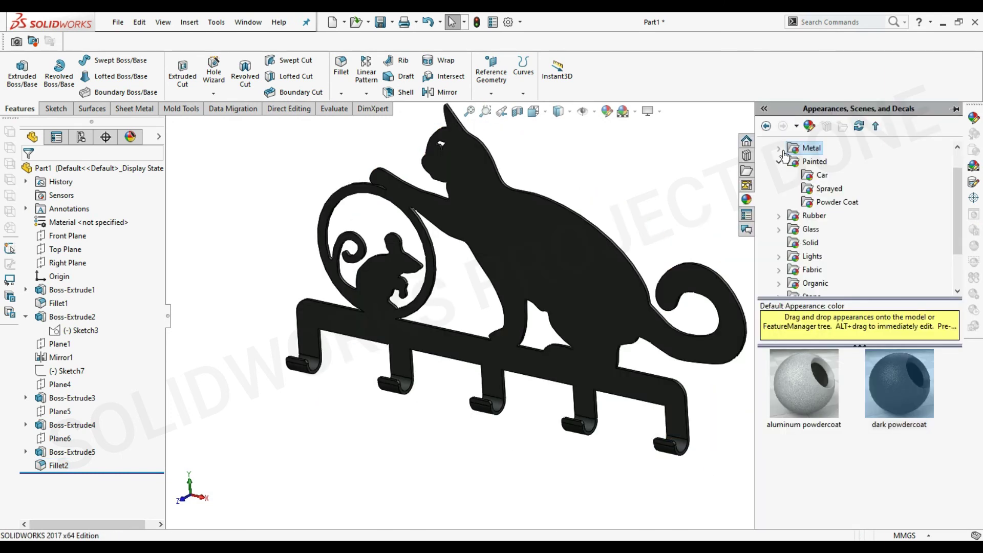
Step: Apply polished brass from Metal > Brass to the body
click(778, 150)
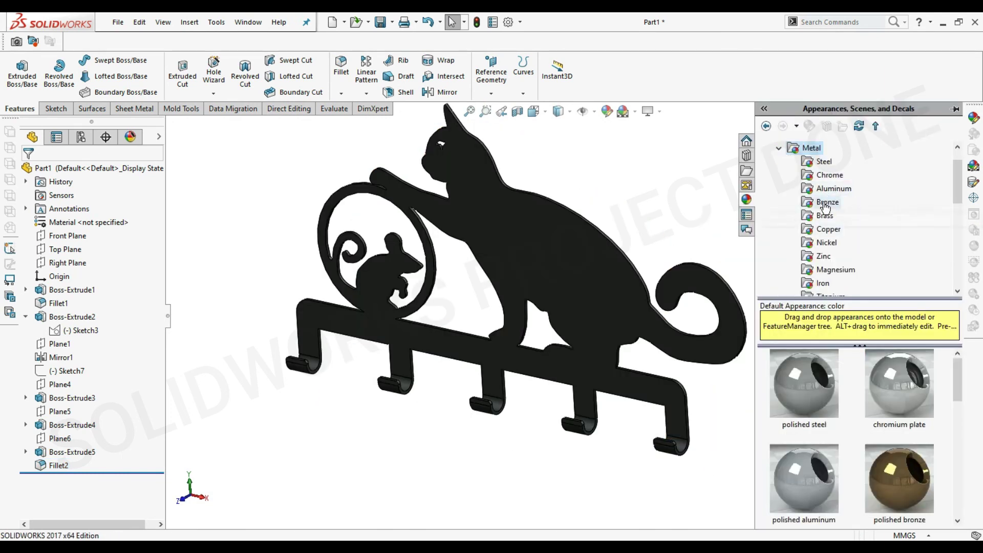
click(819, 217)
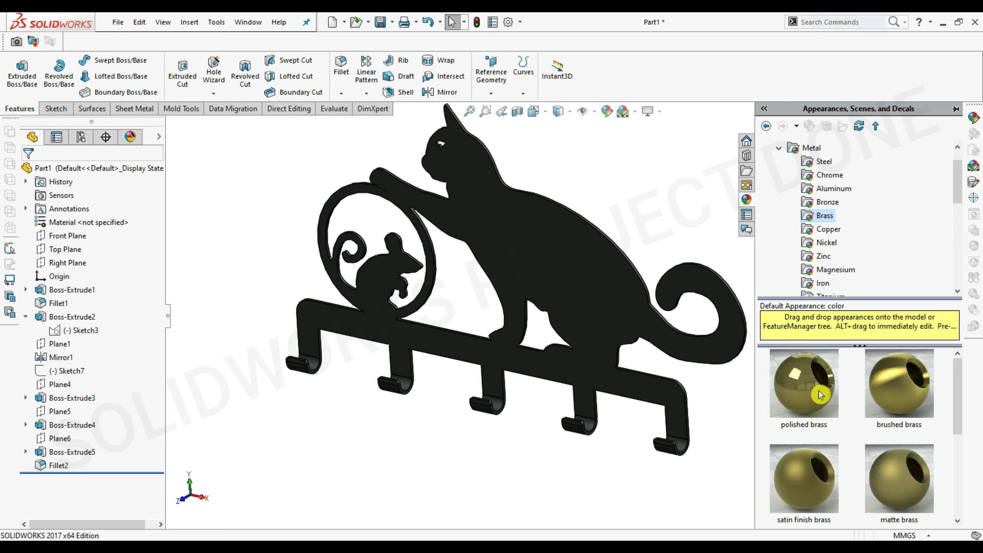
drag(819, 395, 619, 299)
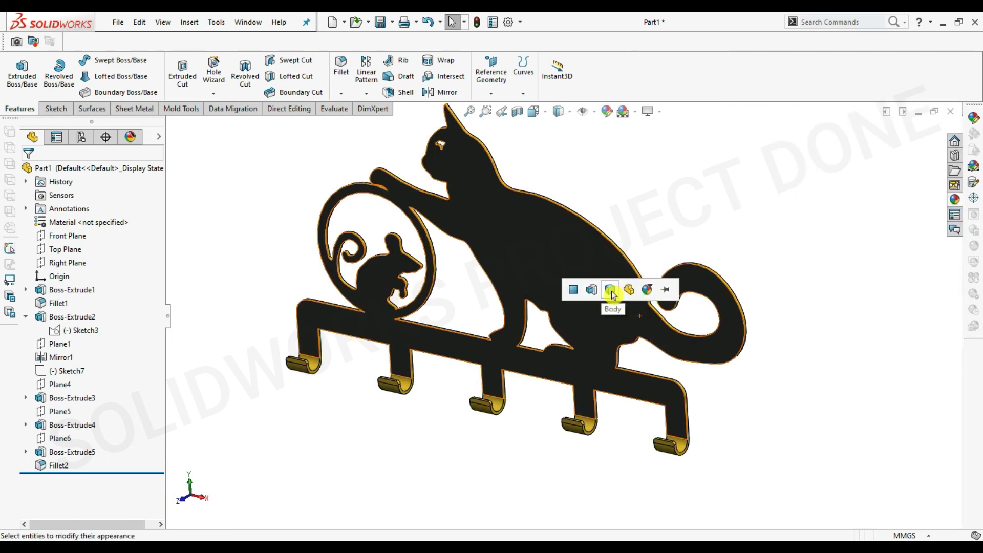
click(616, 296)
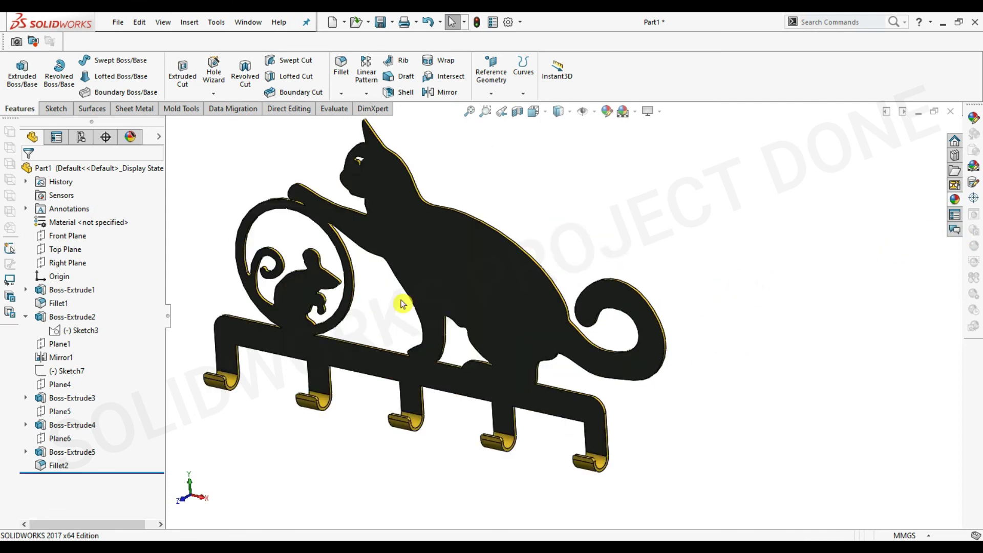
Step: Switch the display style to Shaded, then back to Shaded With Edges
middle_drag(396, 324, 386, 307)
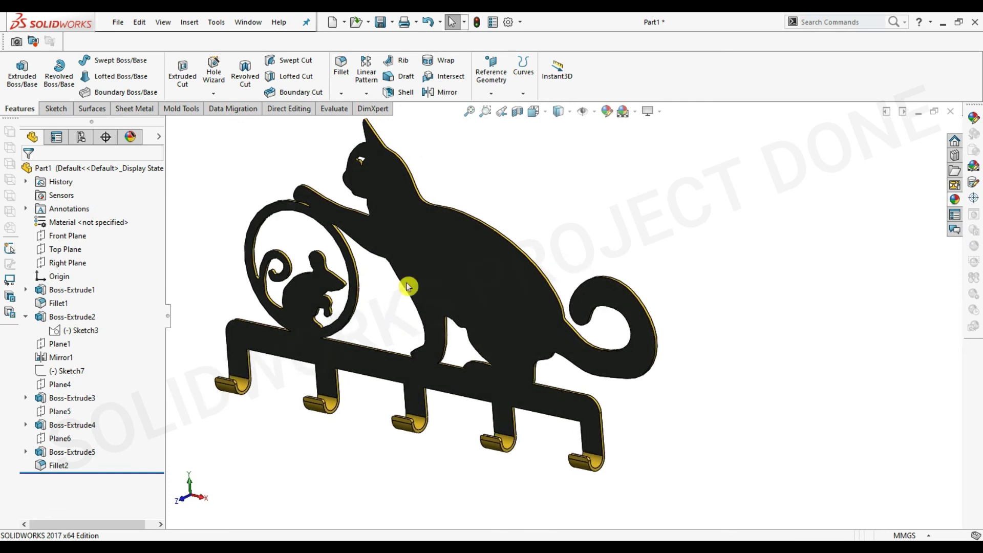
click(569, 111)
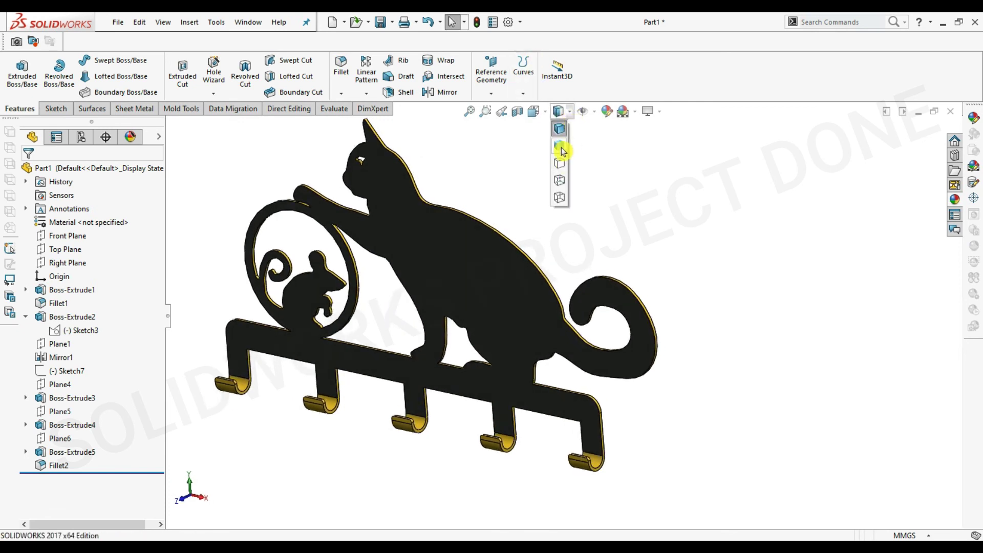
click(561, 148)
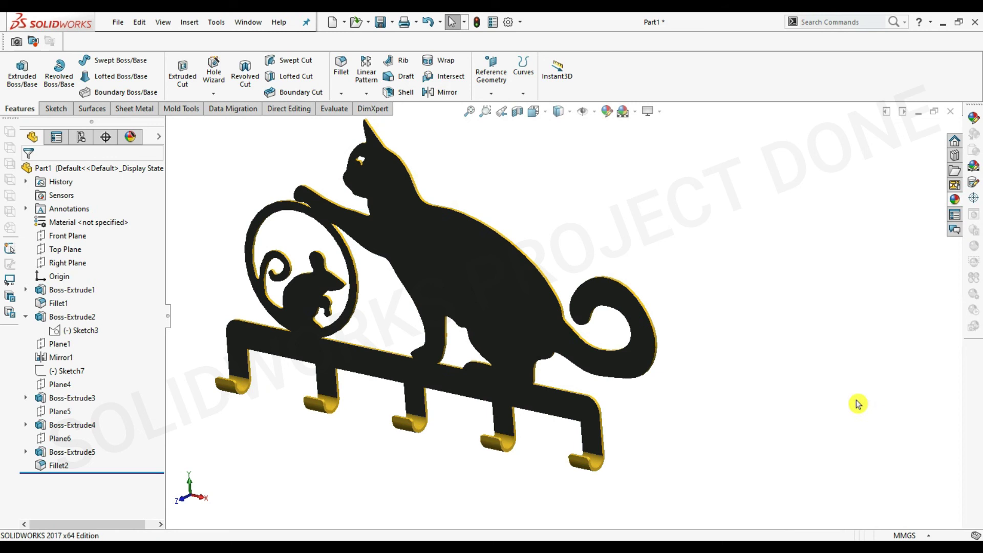
click(569, 112)
click(560, 131)
Step: Hide the feature tree, then pan and zoom to frame the black-and-brass plate
key(ctrl+Left)
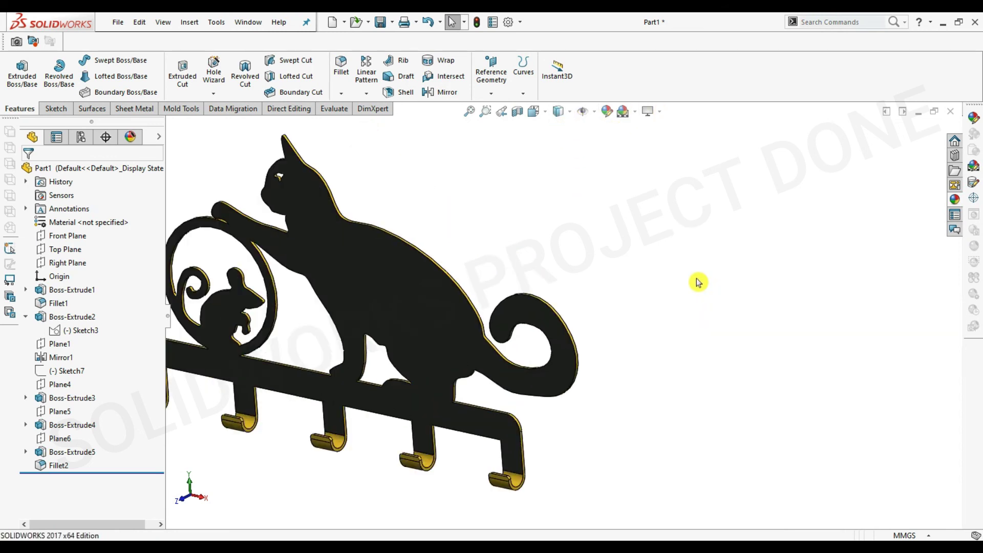
click(172, 321)
key(ctrl+Left)
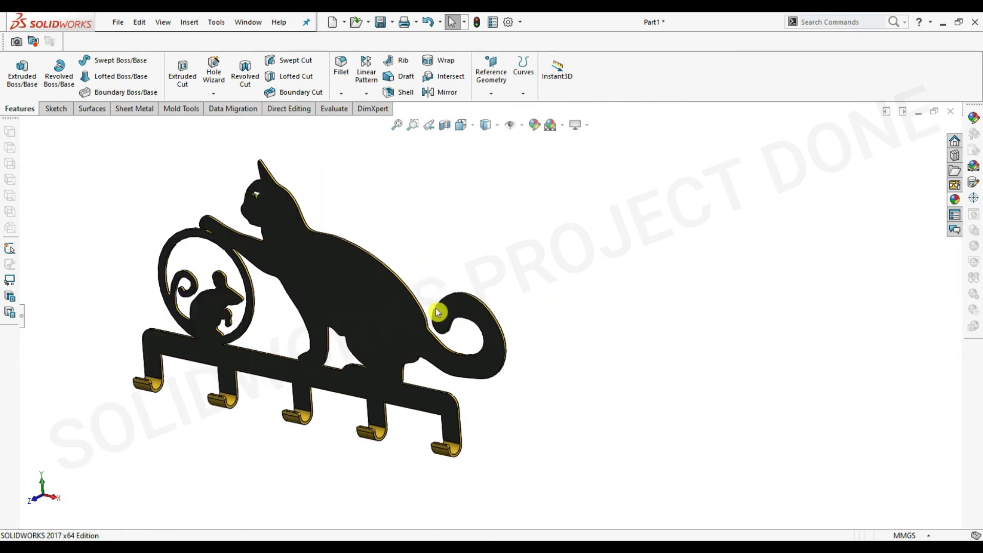
key(ctrl+Left)
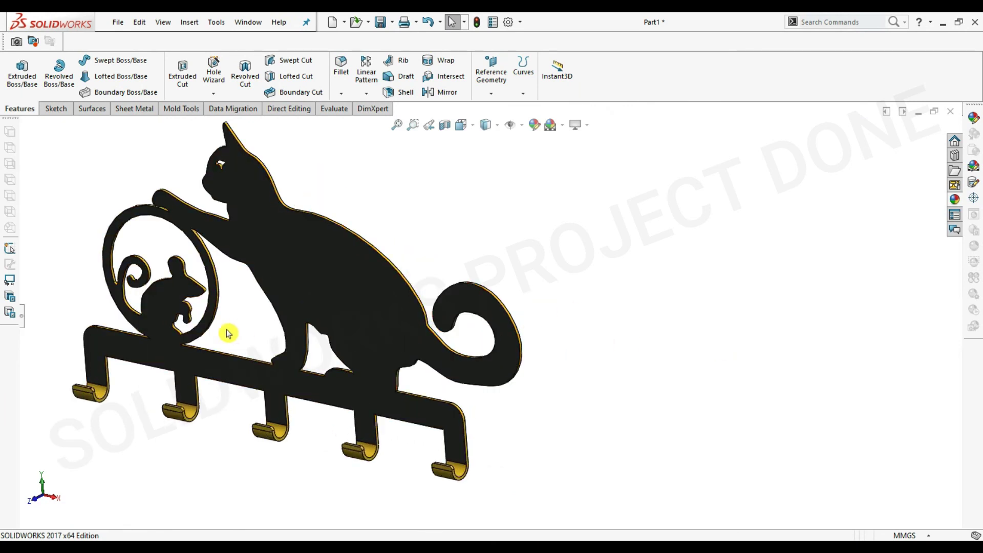
key(ctrl+Right)
key(ctrl+Down)
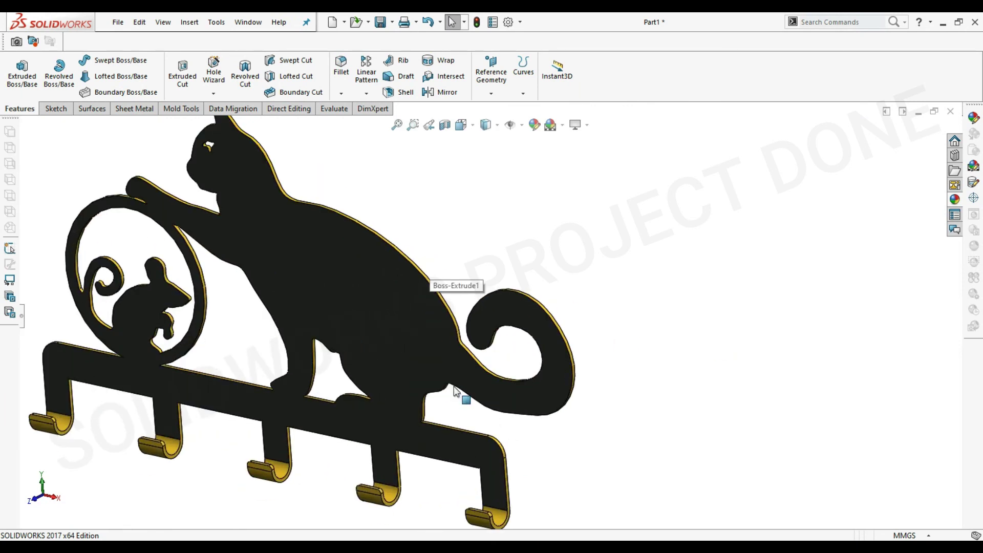
scroll(605, 301, up, 2)
scroll(607, 287, down, 1)
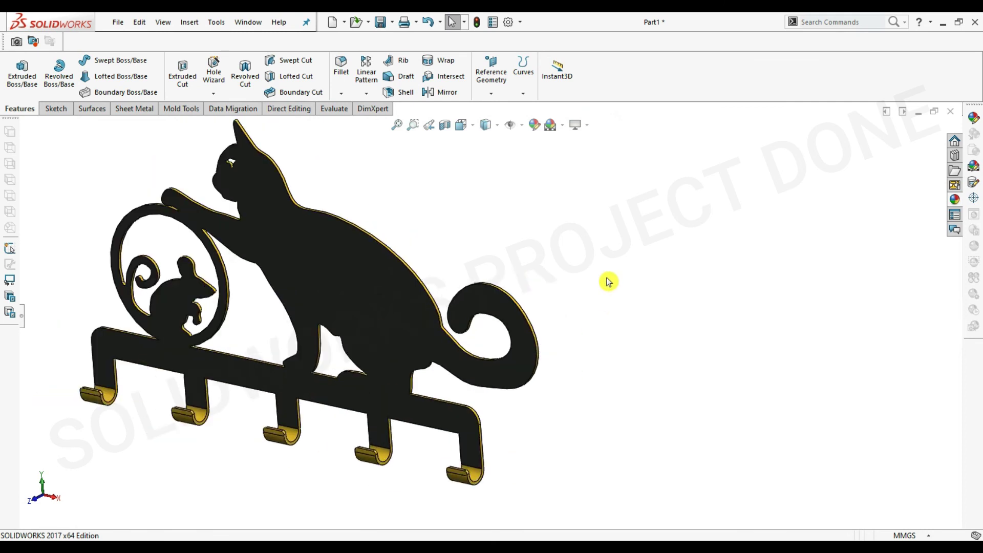
scroll(596, 262, down, 1)
scroll(588, 261, down, 1)
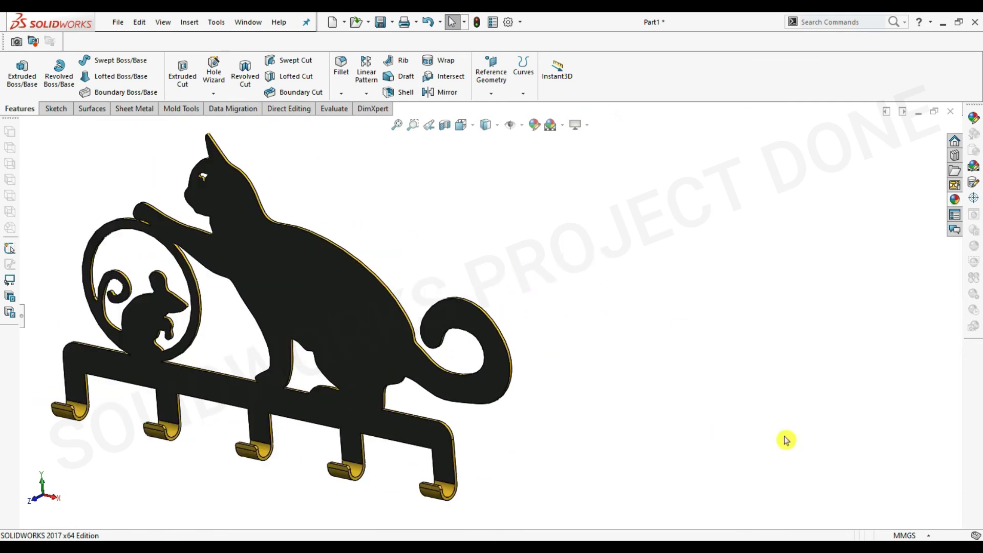